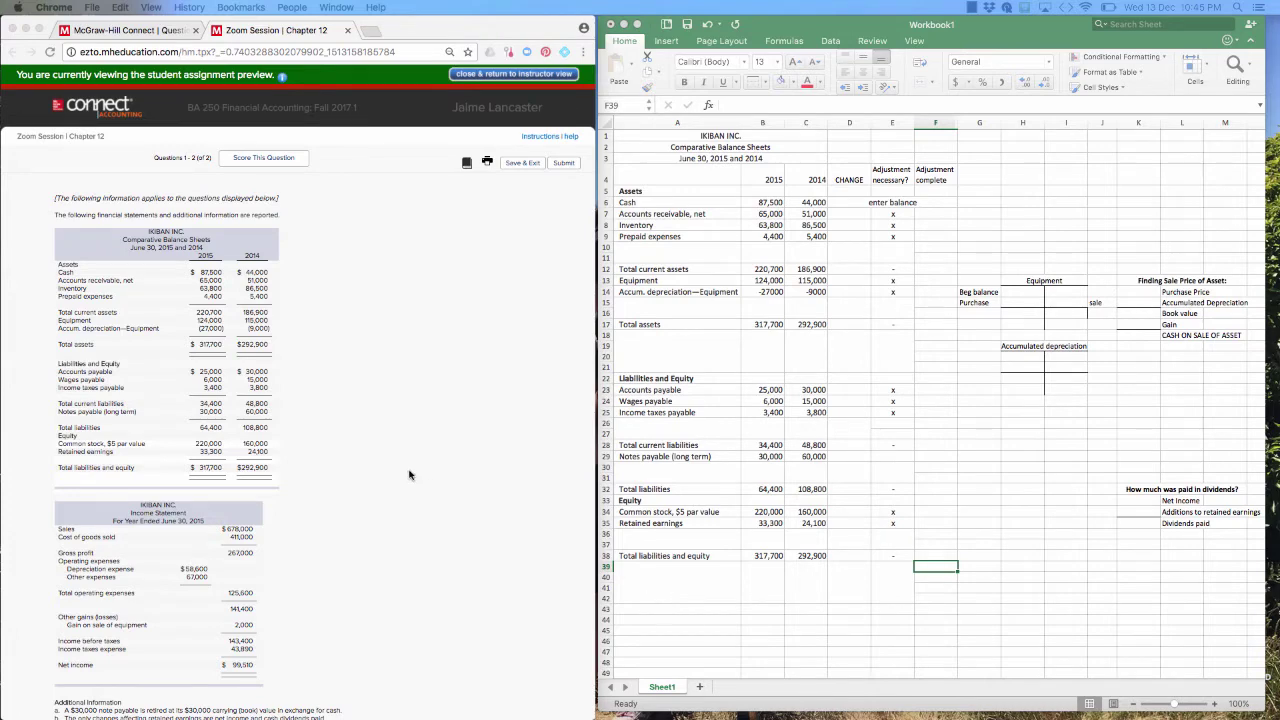
Scroll past the Ikiban Inc. balance sheets and income statement to the blank indirect-method cash flow form.
{"action": "scroll", "coordinate": [409, 474], "scroll_direction": "down", "scroll_amount": 3}
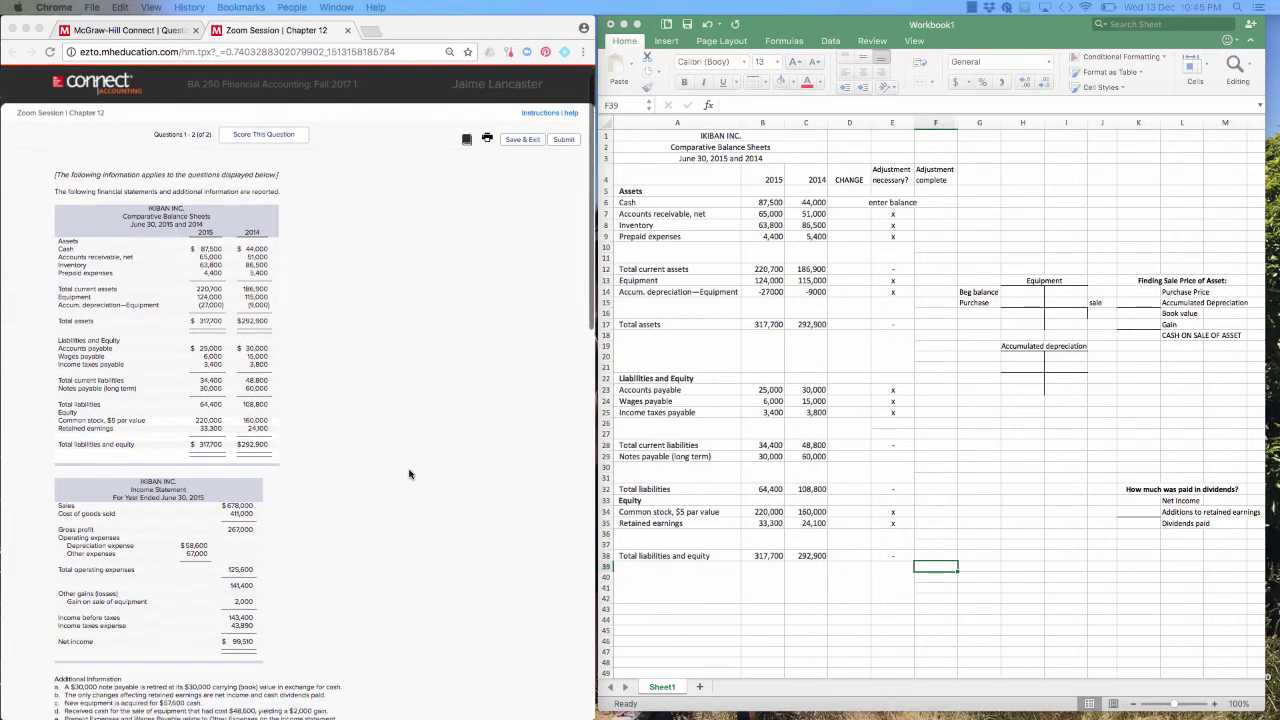
{"action": "scroll", "coordinate": [409, 474], "scroll_direction": "up", "scroll_amount": 1}
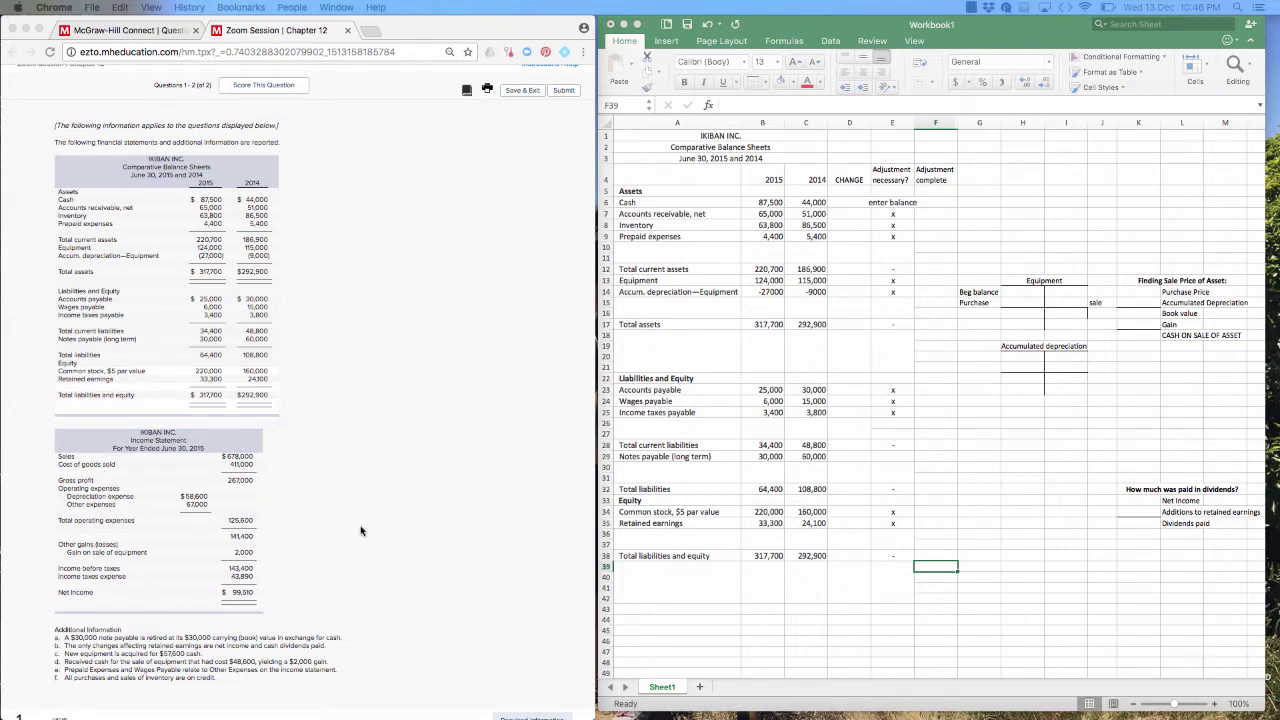
{"action": "scroll", "coordinate": [362, 531], "scroll_direction": "down", "scroll_amount": 1}
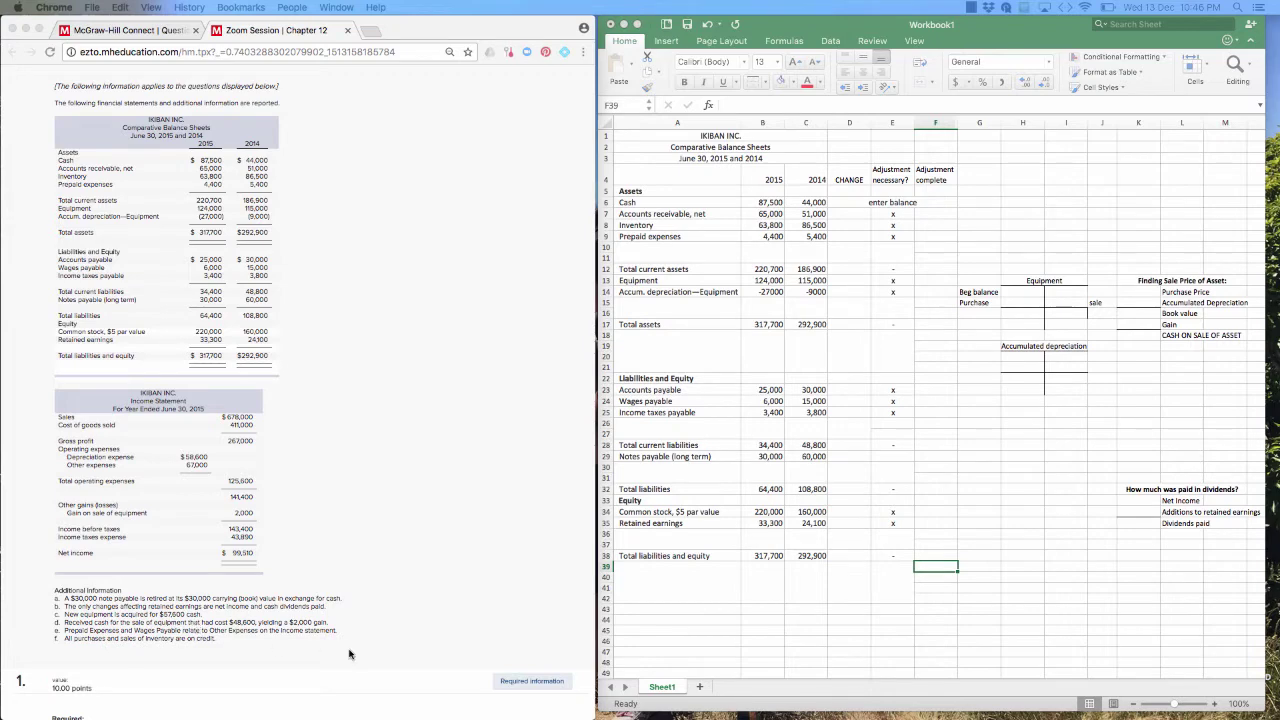
{"action": "scroll", "coordinate": [350, 654], "scroll_direction": "down", "scroll_amount": 2}
{"action": "scroll", "coordinate": [350, 654], "scroll_direction": "down", "scroll_amount": 10}
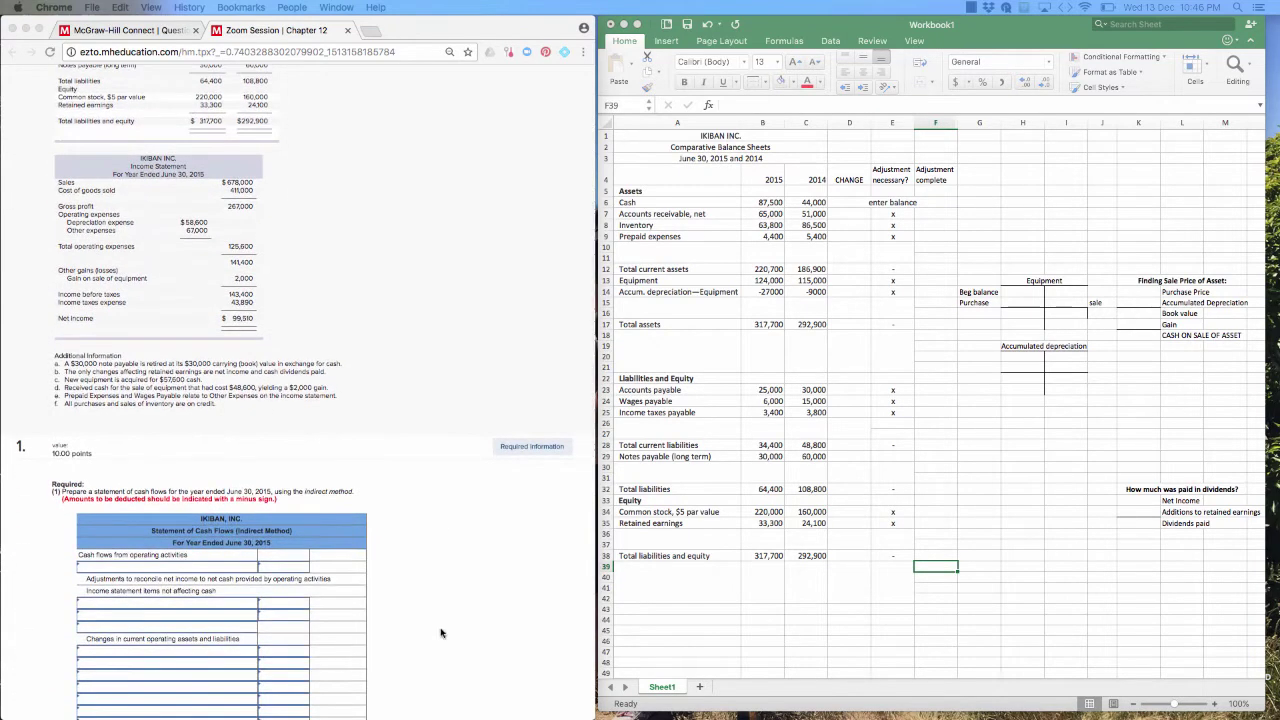
{"action": "scroll", "coordinate": [440, 632], "scroll_direction": "down", "scroll_amount": 3}
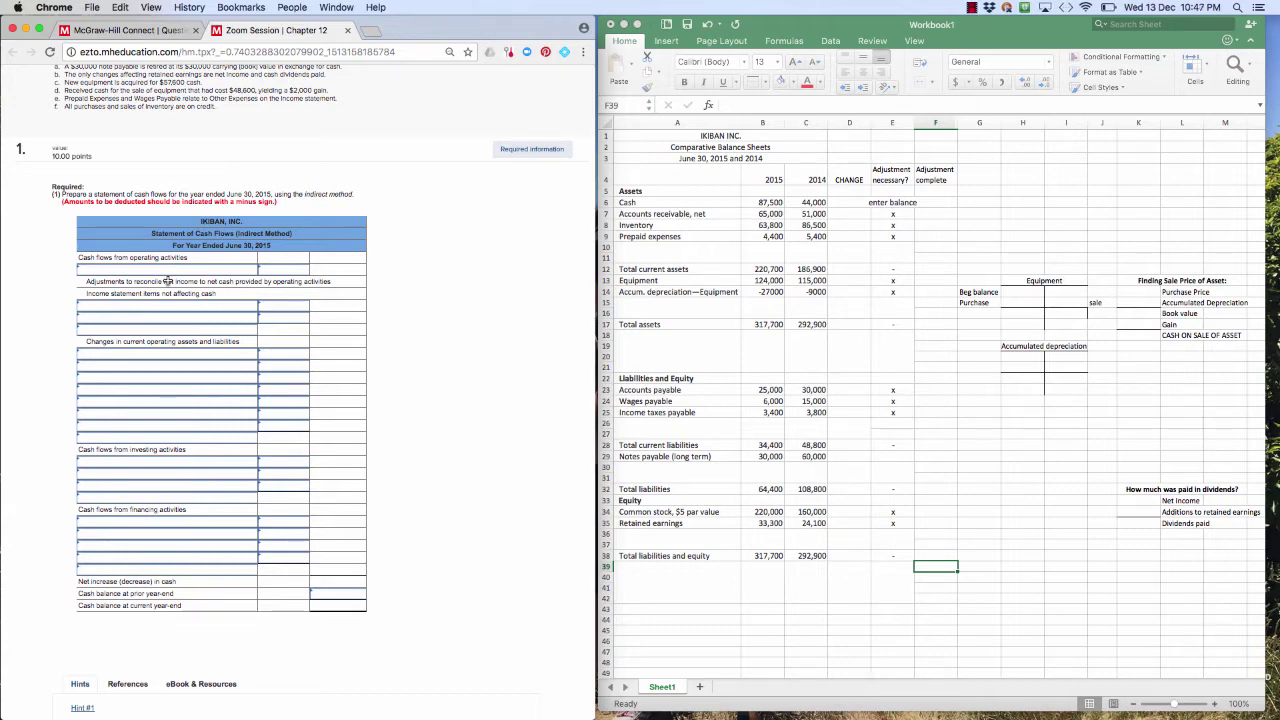
Enter Net income of 99,510 on the first operating activities line.
{"action": "left_click", "coordinate": [249, 269]}
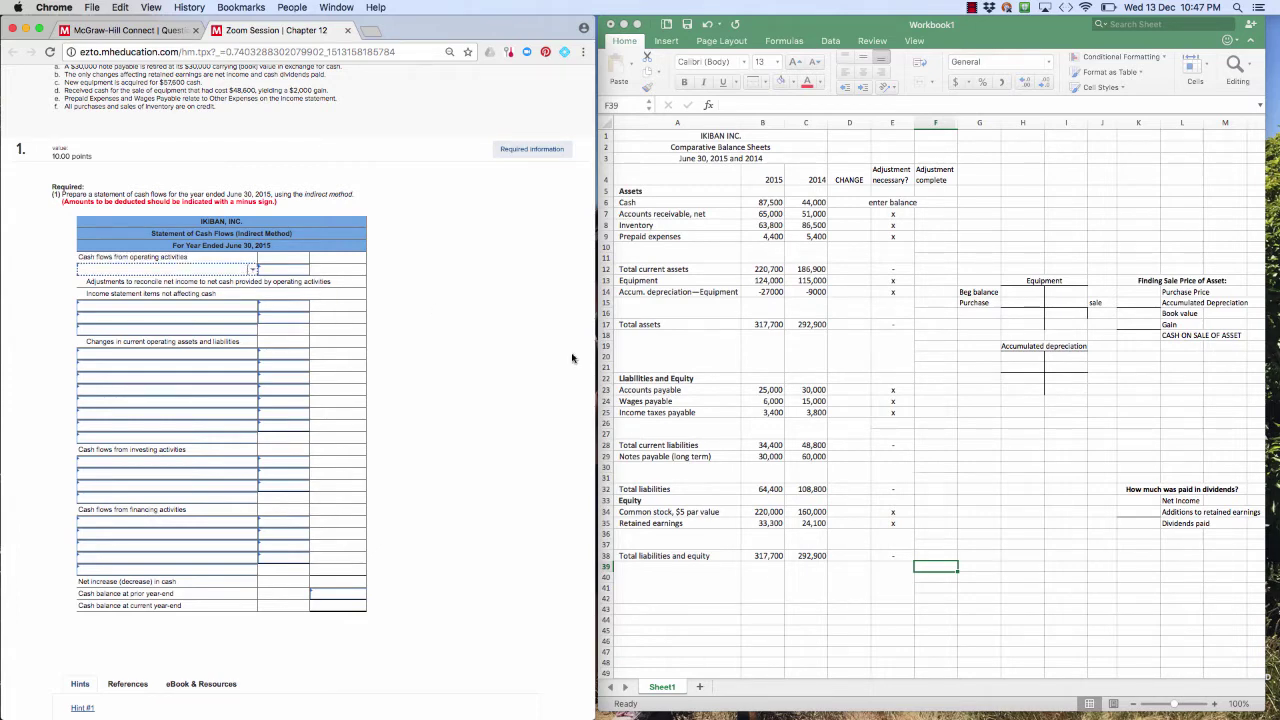
{"action": "type", "text": "net"}
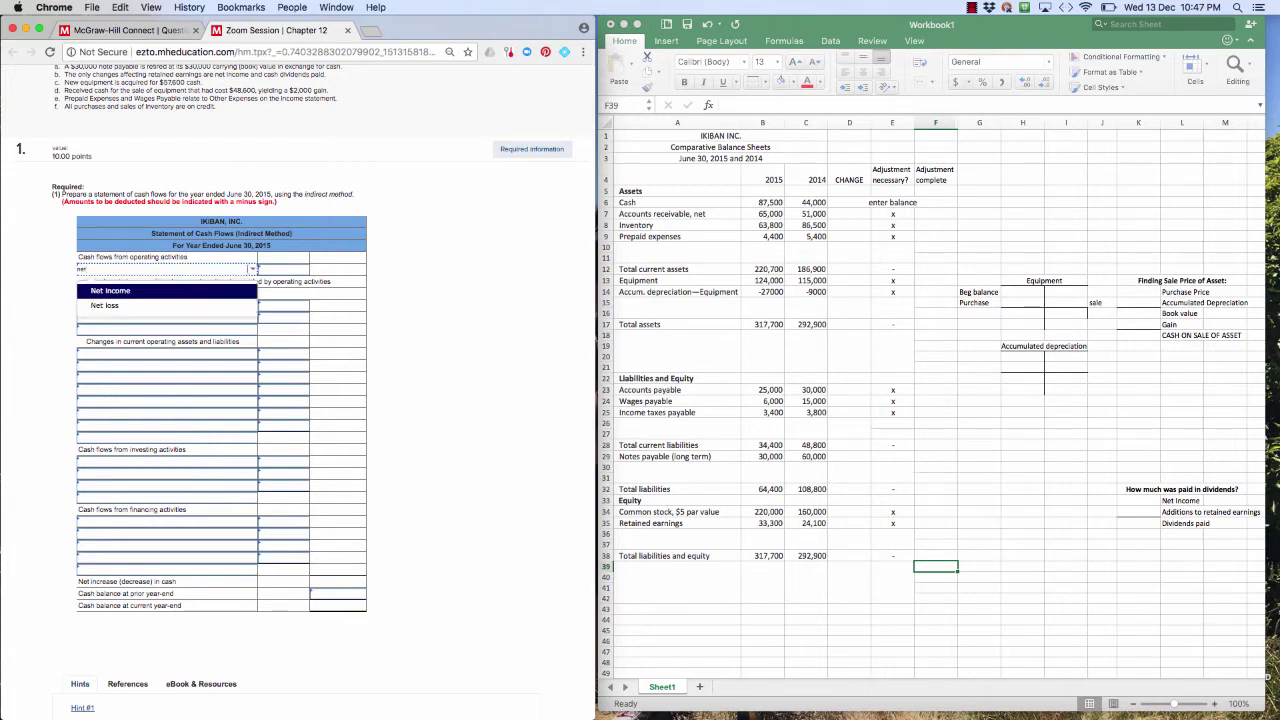
{"action": "left_click", "coordinate": [220, 291]}
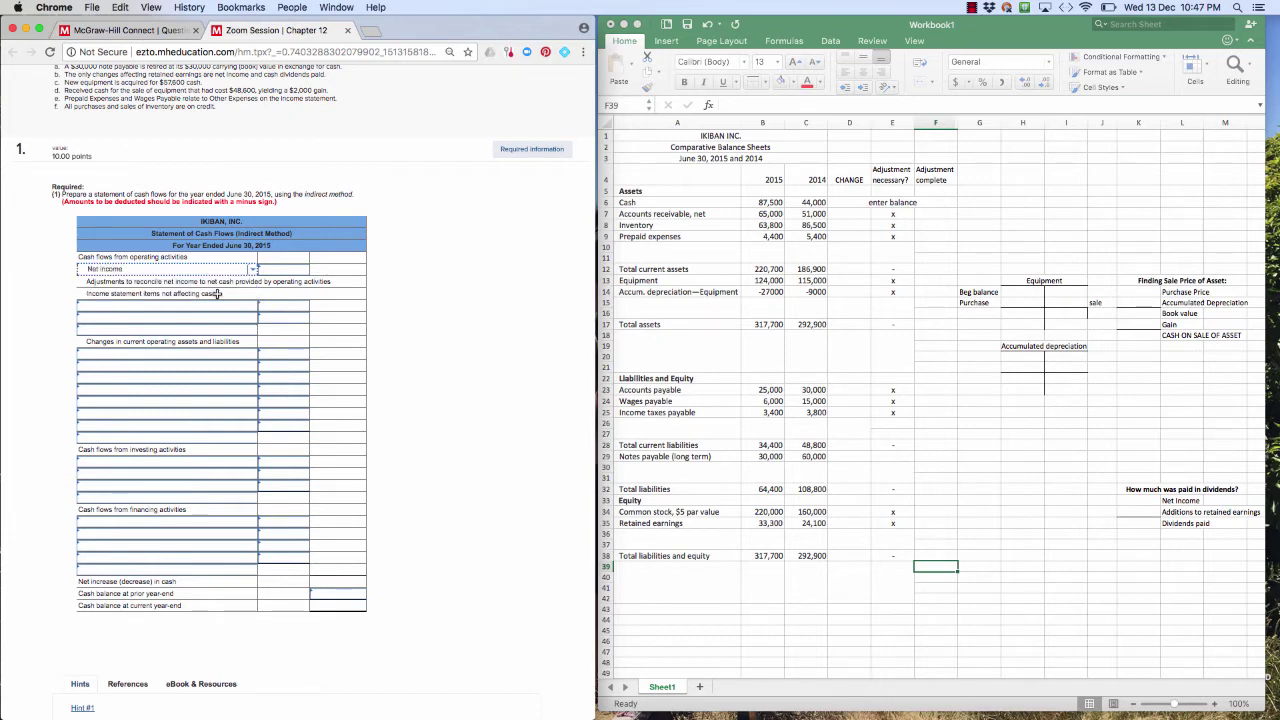
{"action": "left_click", "coordinate": [291, 268]}
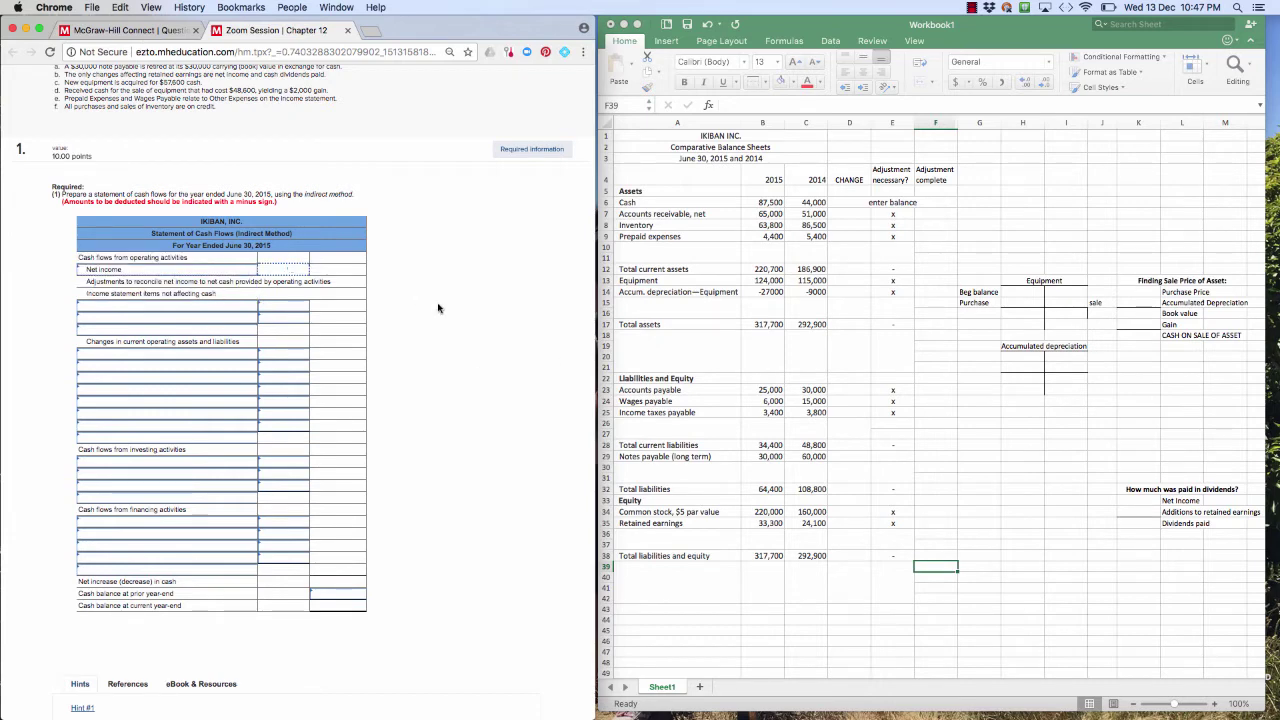
{"action": "scroll", "coordinate": [437, 308], "scroll_direction": "up", "scroll_amount": 3}
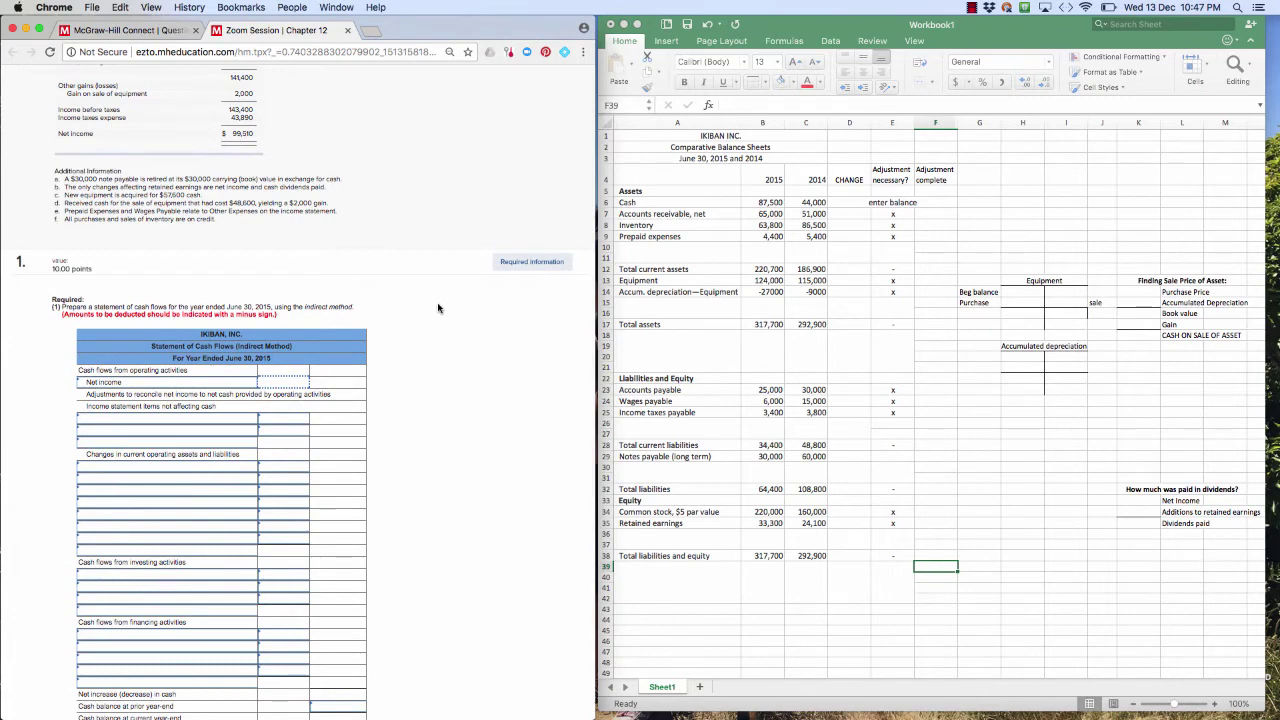
{"action": "type", "text": "99,510"}
{"action": "key", "text": "Tab"}
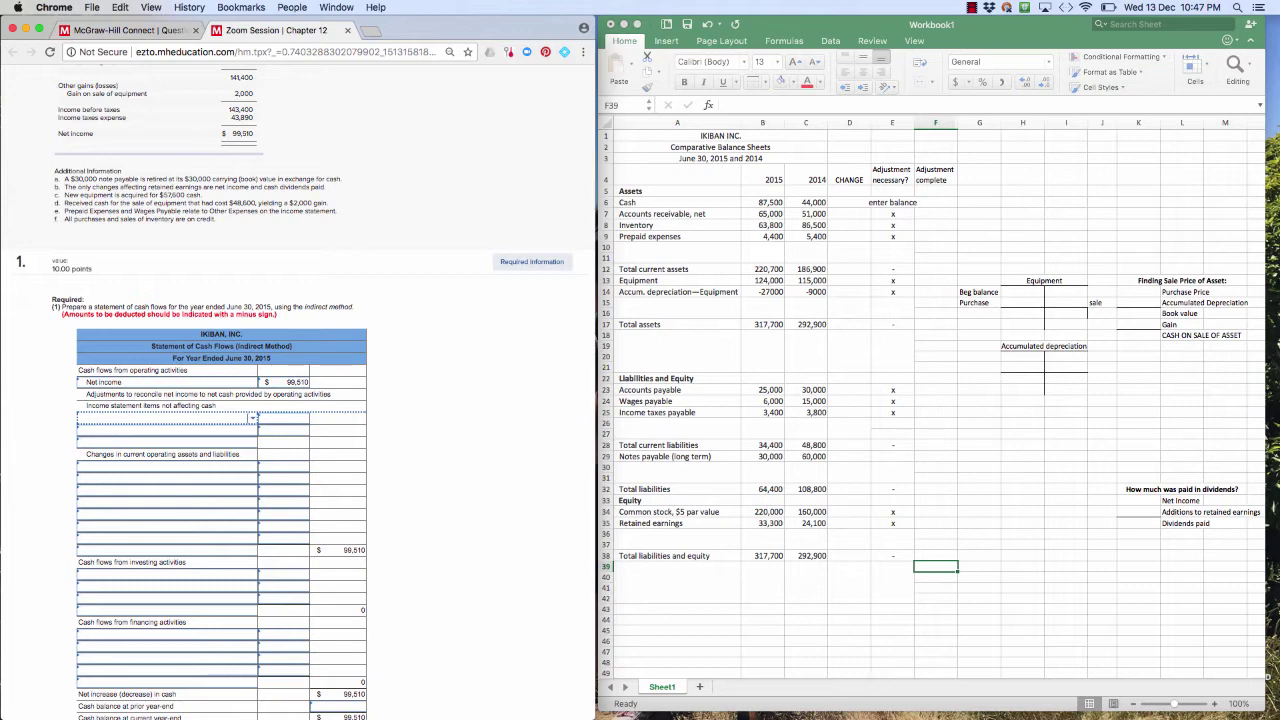
Highlight the $58,600 Depreciation expense line in the income statement.
{"action": "scroll", "coordinate": [329, 214], "scroll_direction": "up", "scroll_amount": 3}
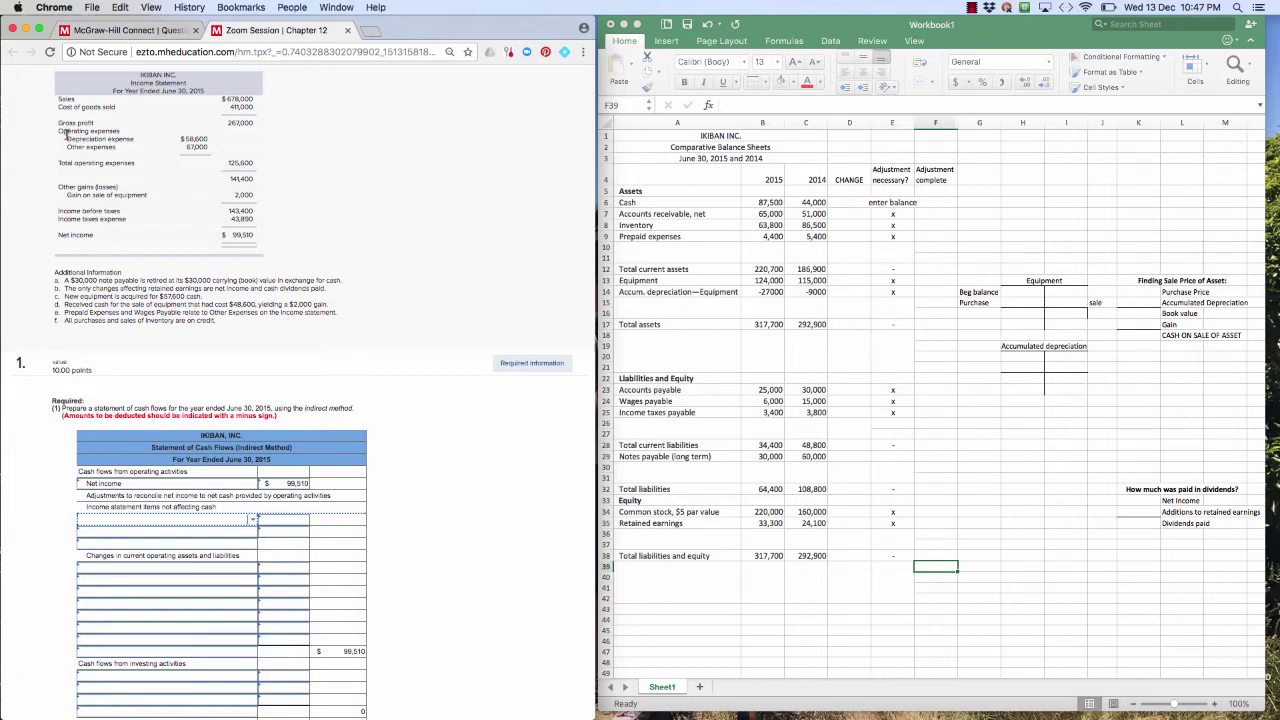
{"action": "left_click", "coordinate": [68, 138]}
{"action": "left_click_drag", "start_coordinate": [68, 138], "coordinate": [211, 139]}
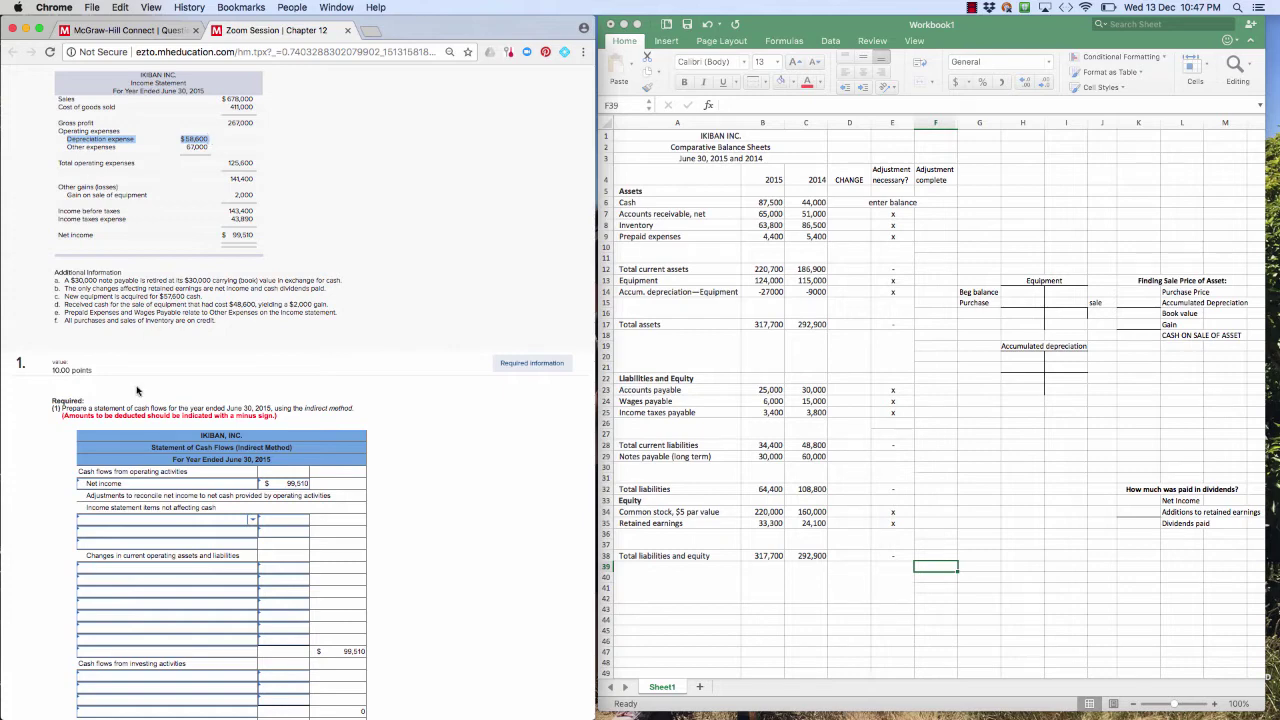
Add Depreciation expense of 58,600 as the first adjustment, then highlight the gain on sale line.
{"action": "left_click", "coordinate": [148, 521]}
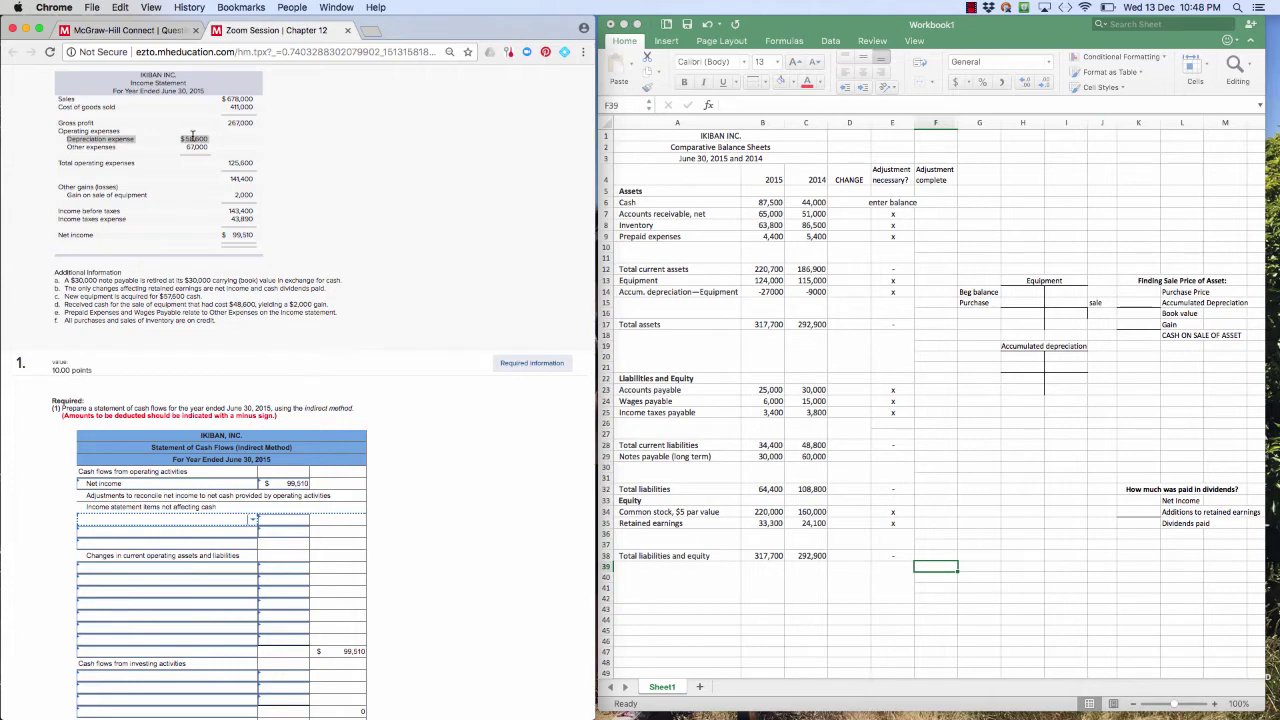
{"action": "left_click", "coordinate": [160, 518]}
{"action": "type", "text": "depre"}
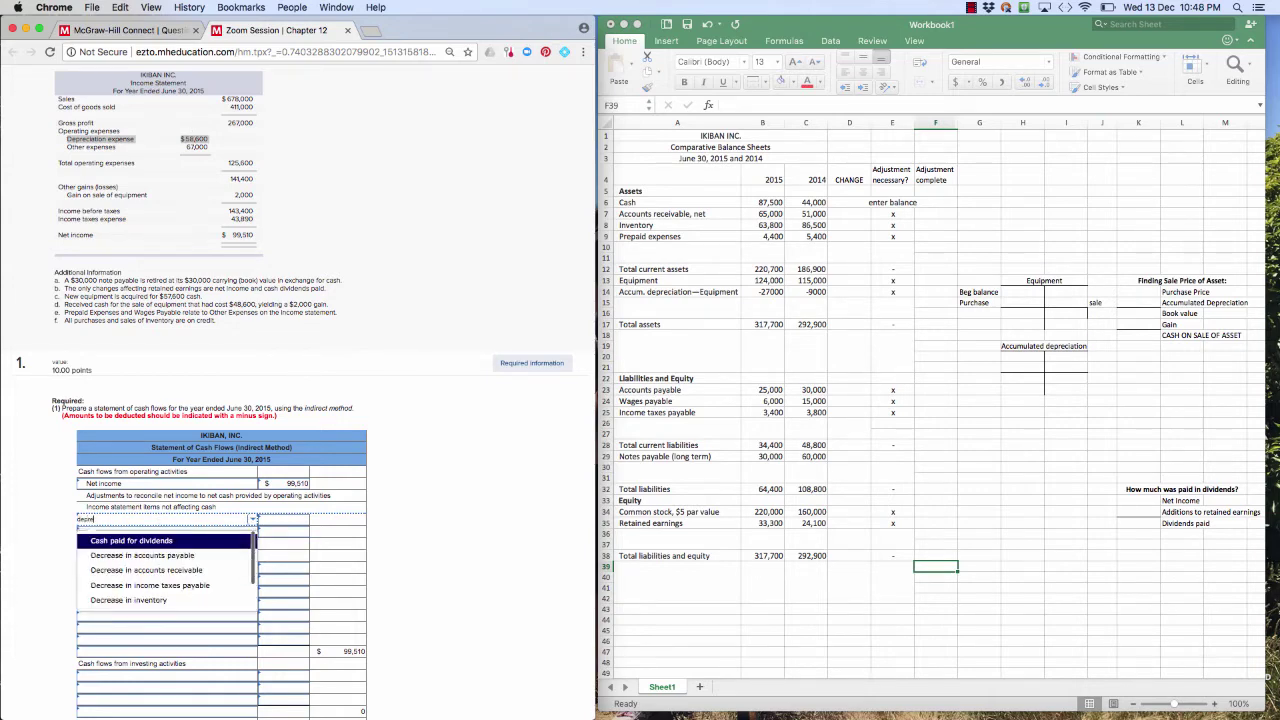
{"action": "type", "text": "ciation ex"}
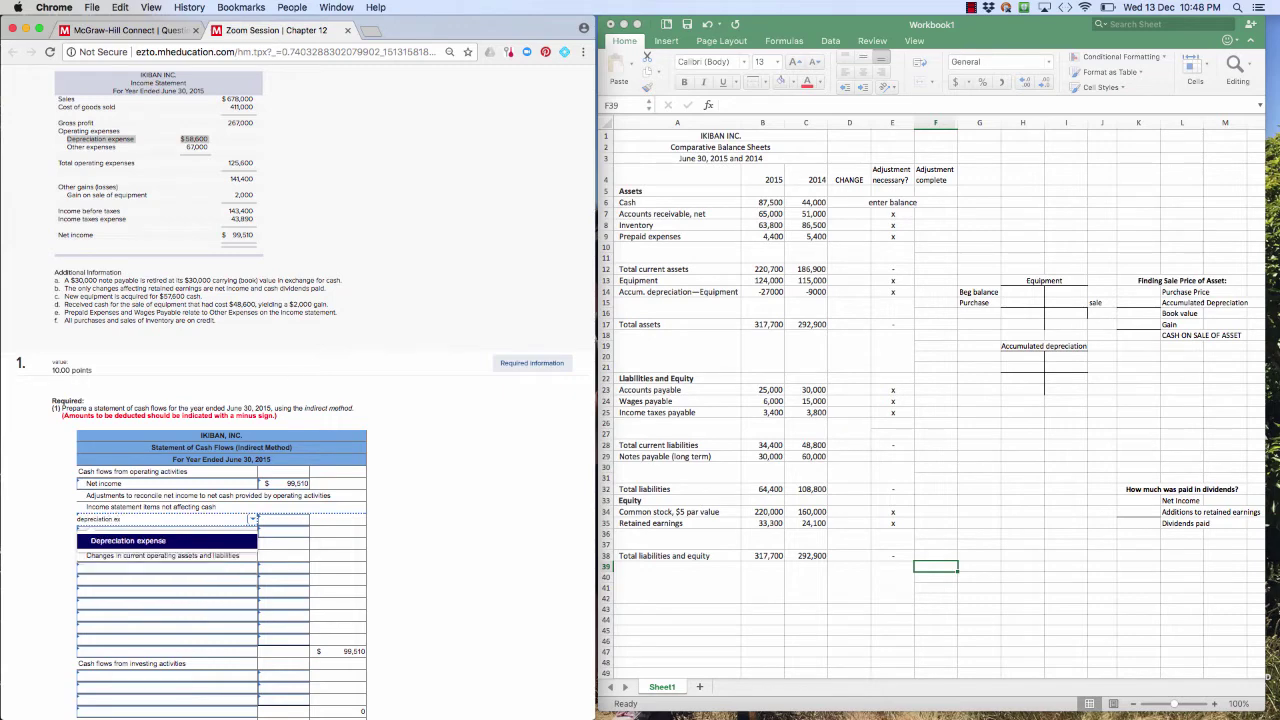
{"action": "left_click", "coordinate": [150, 541]}
{"action": "left_click", "coordinate": [270, 521]}
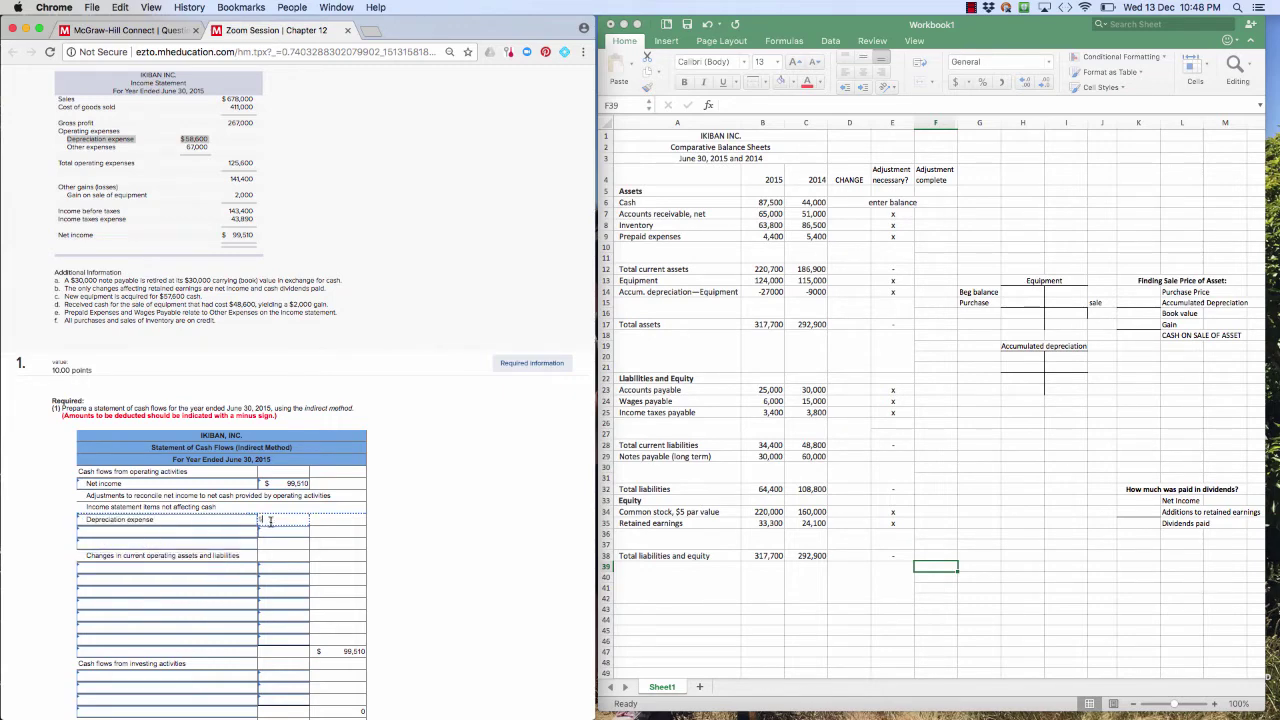
{"action": "type", "text": "58600"}
{"action": "key", "text": "Tab"}
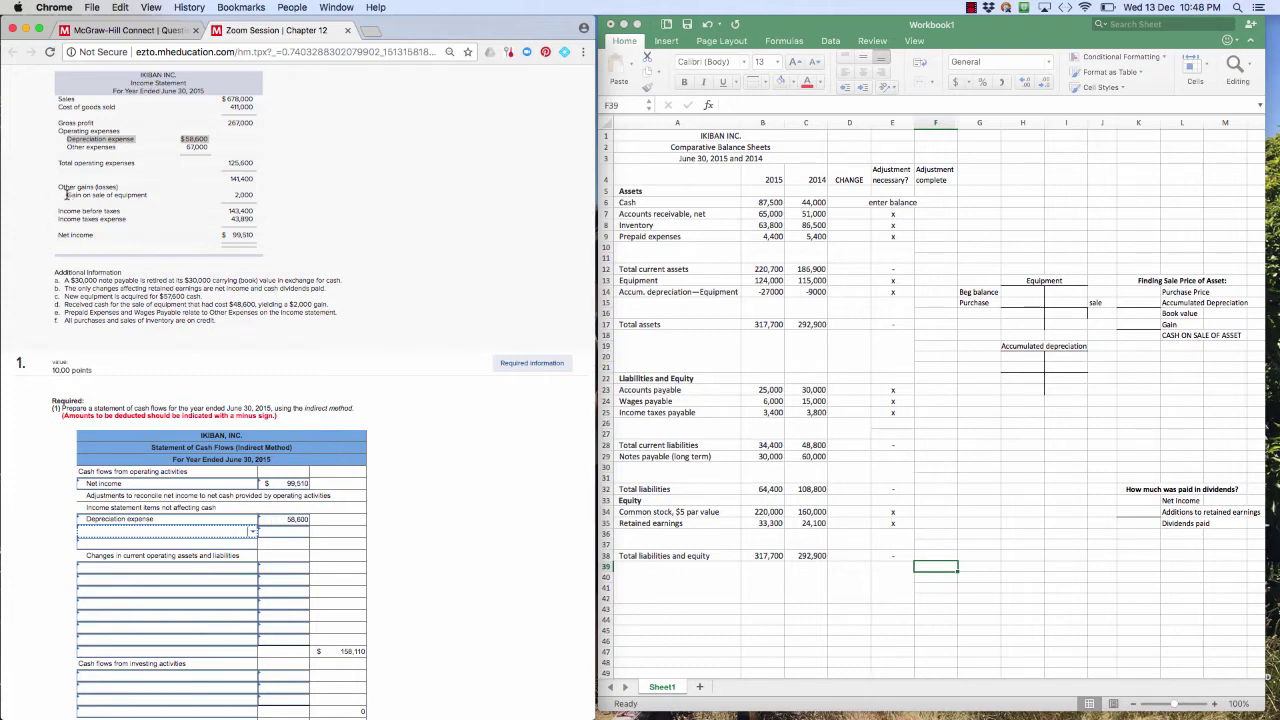
{"action": "left_click_drag", "start_coordinate": [68, 195], "coordinate": [253, 196]}
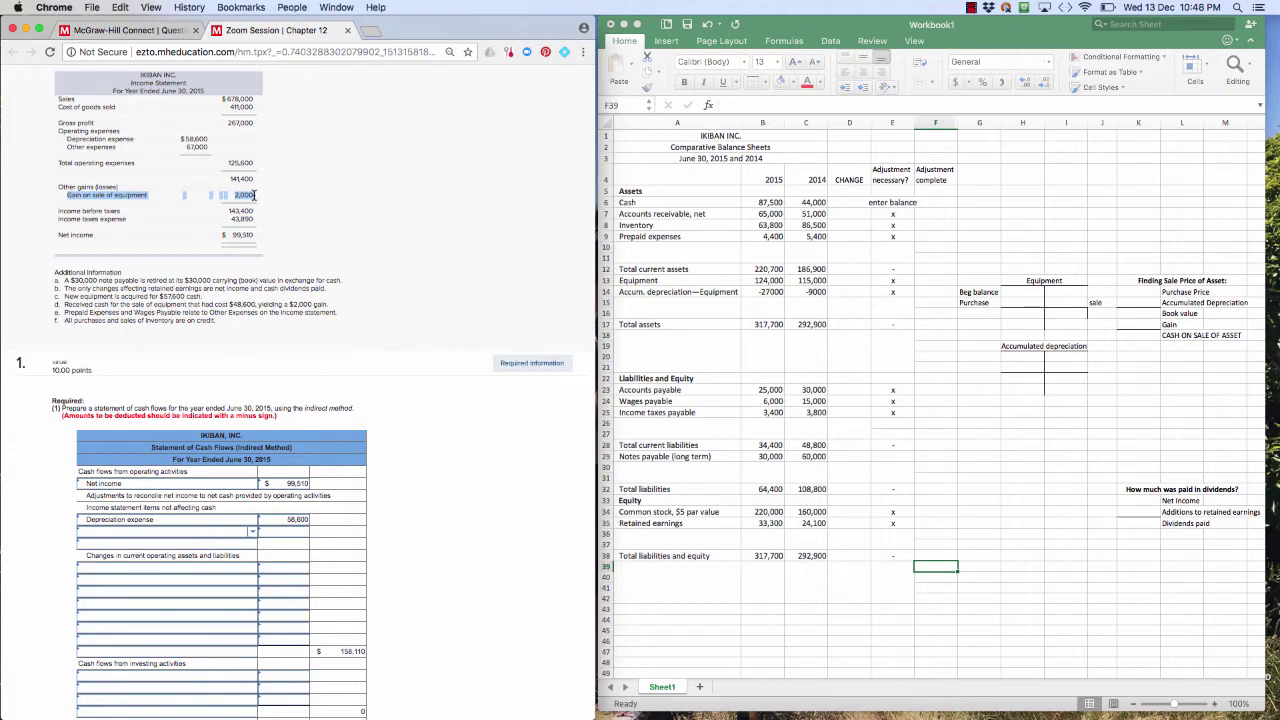
Enter Gain on sale of plant assets as a (2,000) deduction on the next adjustment row.
{"action": "left_click", "coordinate": [178, 530]}
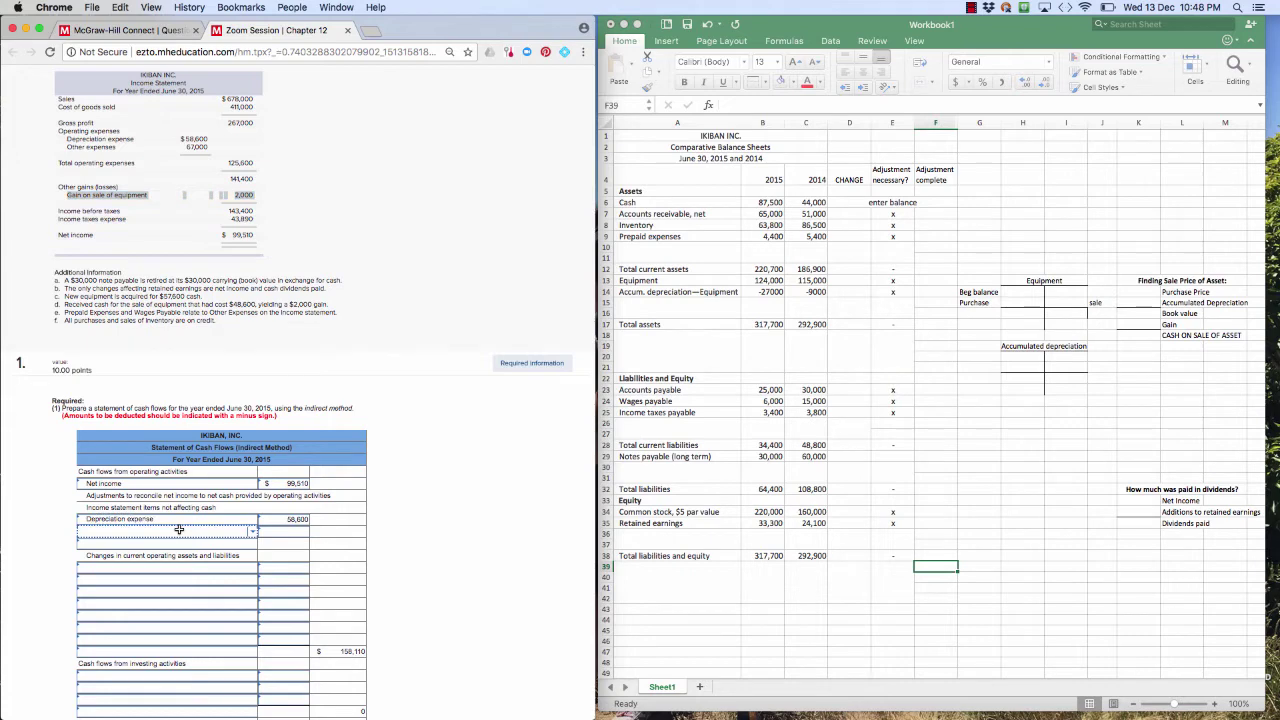
{"action": "type", "text": "gain"}
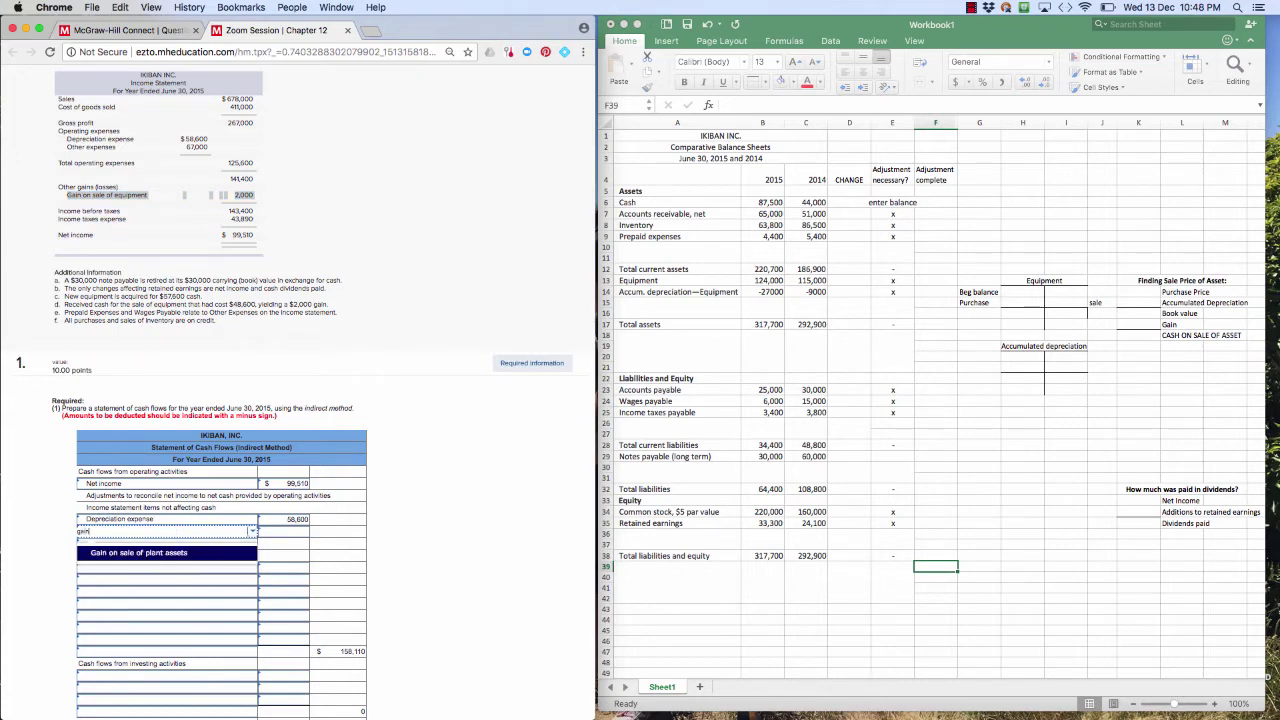
{"action": "left_click", "coordinate": [149, 556]}
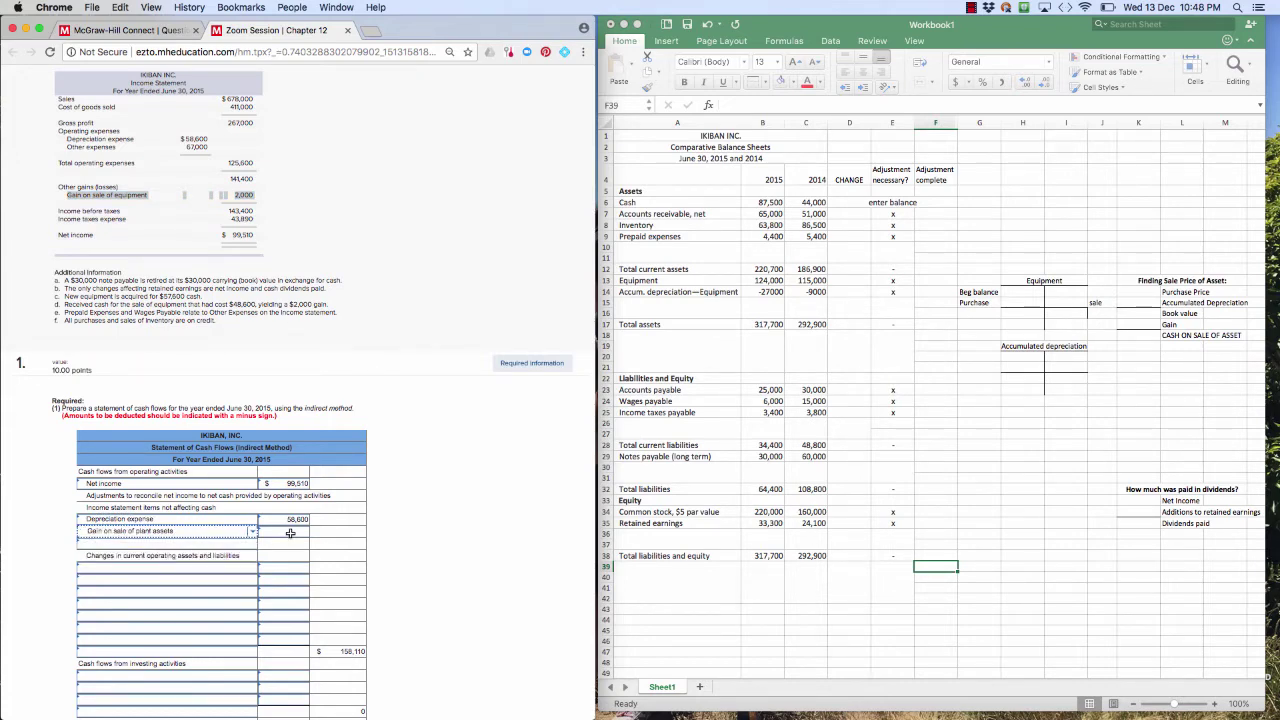
{"action": "left_click", "coordinate": [290, 533]}
{"action": "type", "text": "-2000"}
{"action": "key", "text": "Tab"}
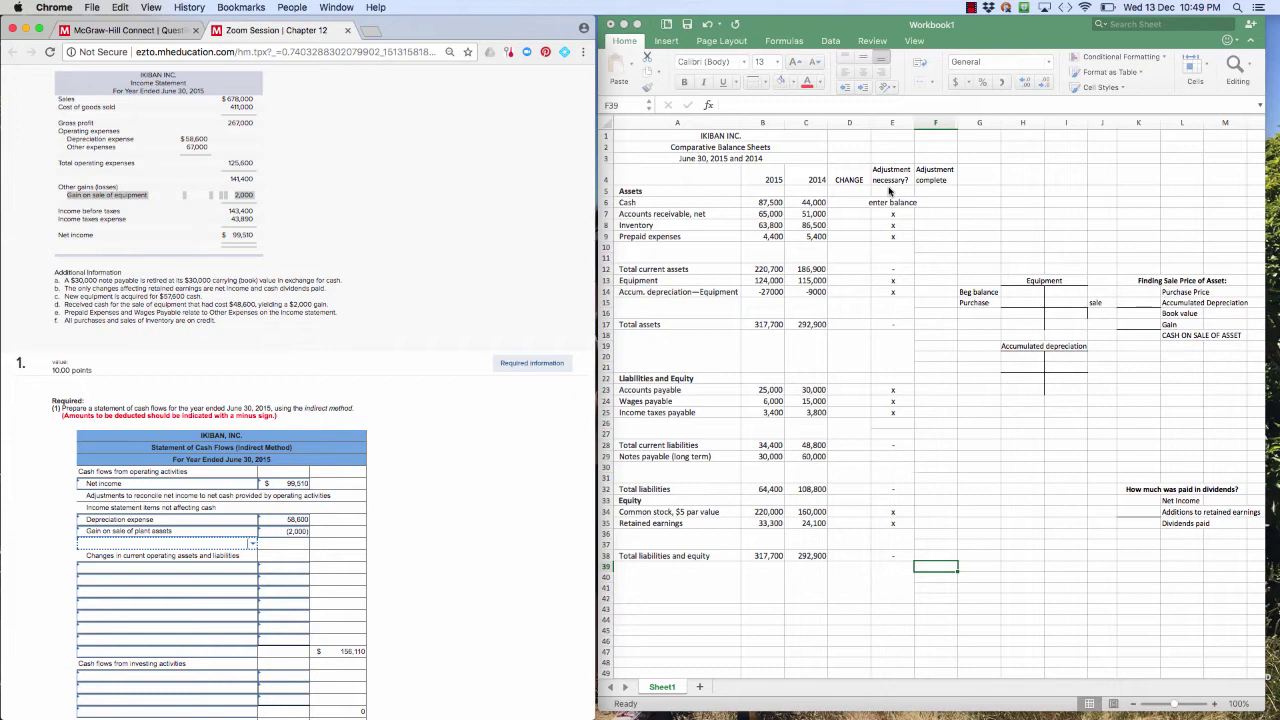
In Excel, enter =B7-C7 in D7 for the 14,000 accounts receivable change.
{"action": "left_click", "coordinate": [893, 204]}
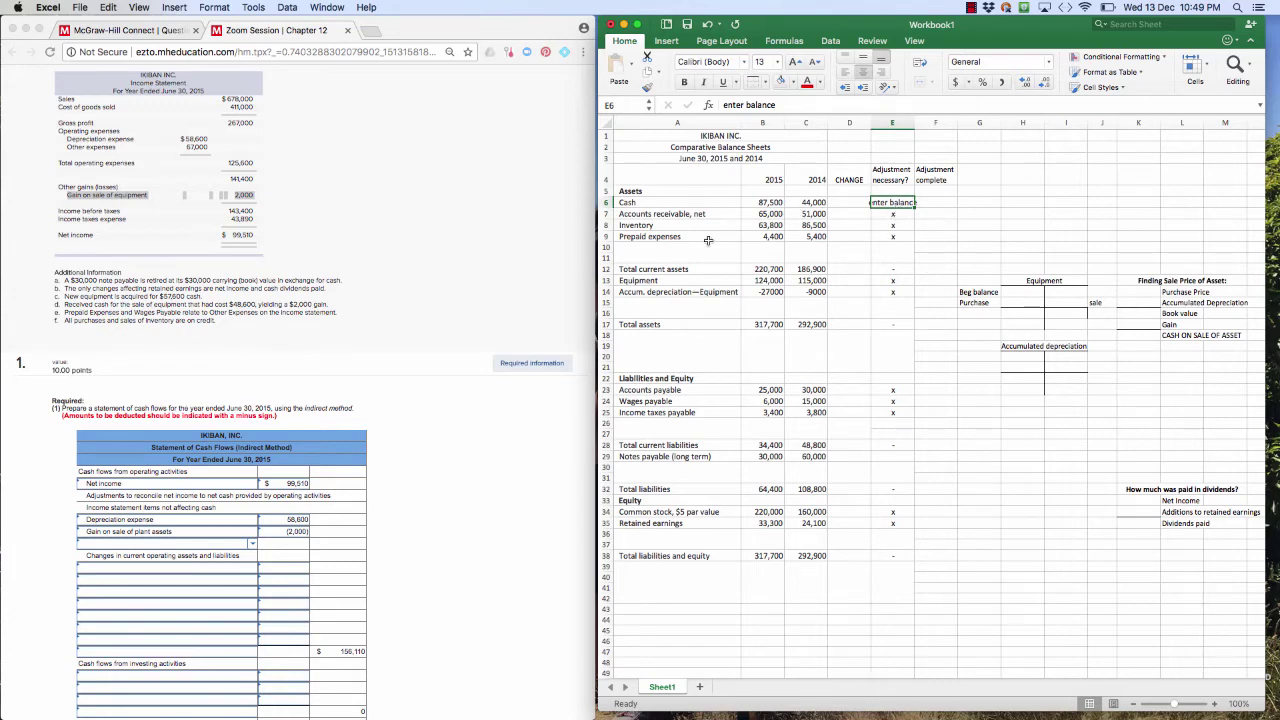
{"action": "left_click", "coordinate": [853, 214]}
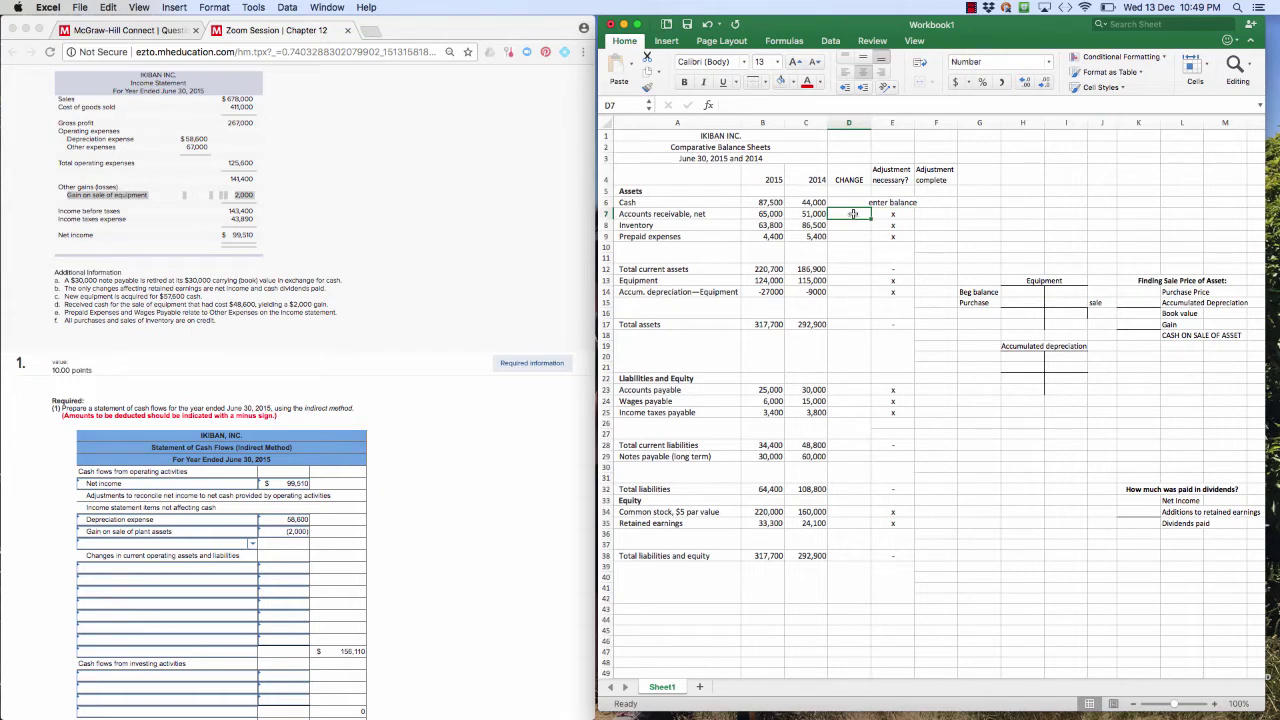
{"action": "type", "text": "="}
{"action": "left_click", "coordinate": [770, 214]}
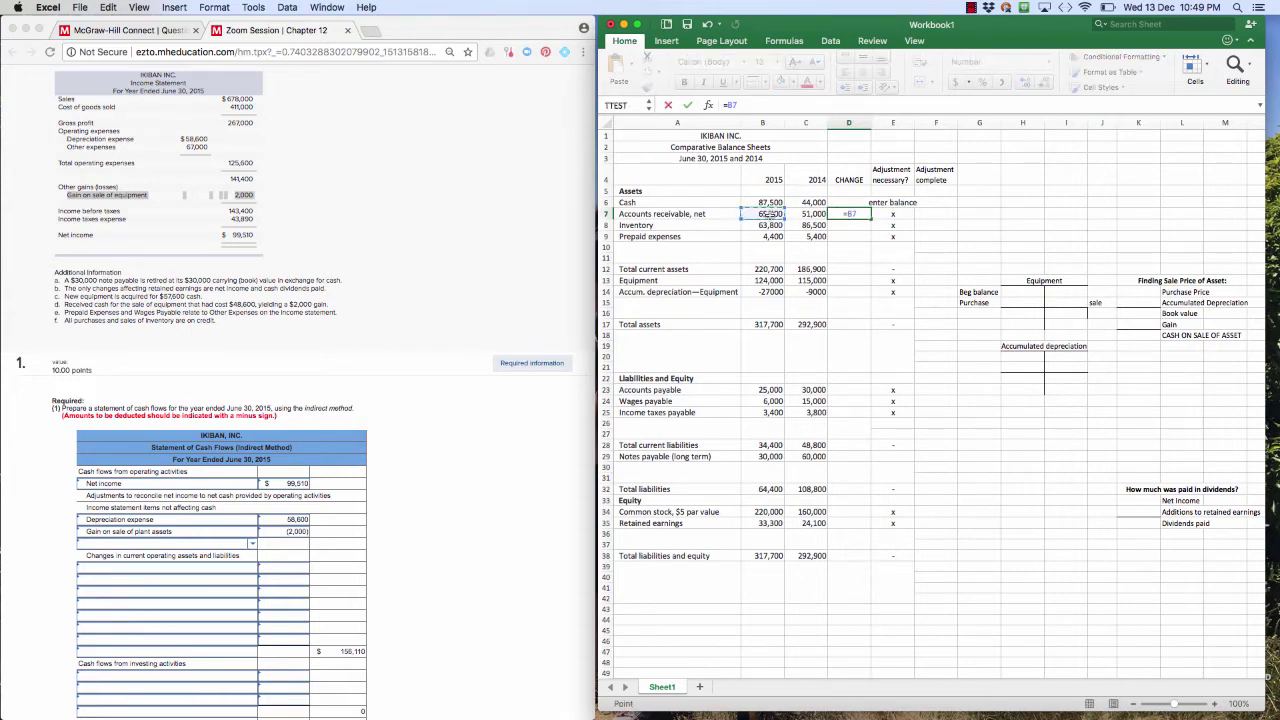
{"action": "type", "text": "-"}
{"action": "left_click", "coordinate": [812, 216]}
{"action": "key", "text": "Return"}
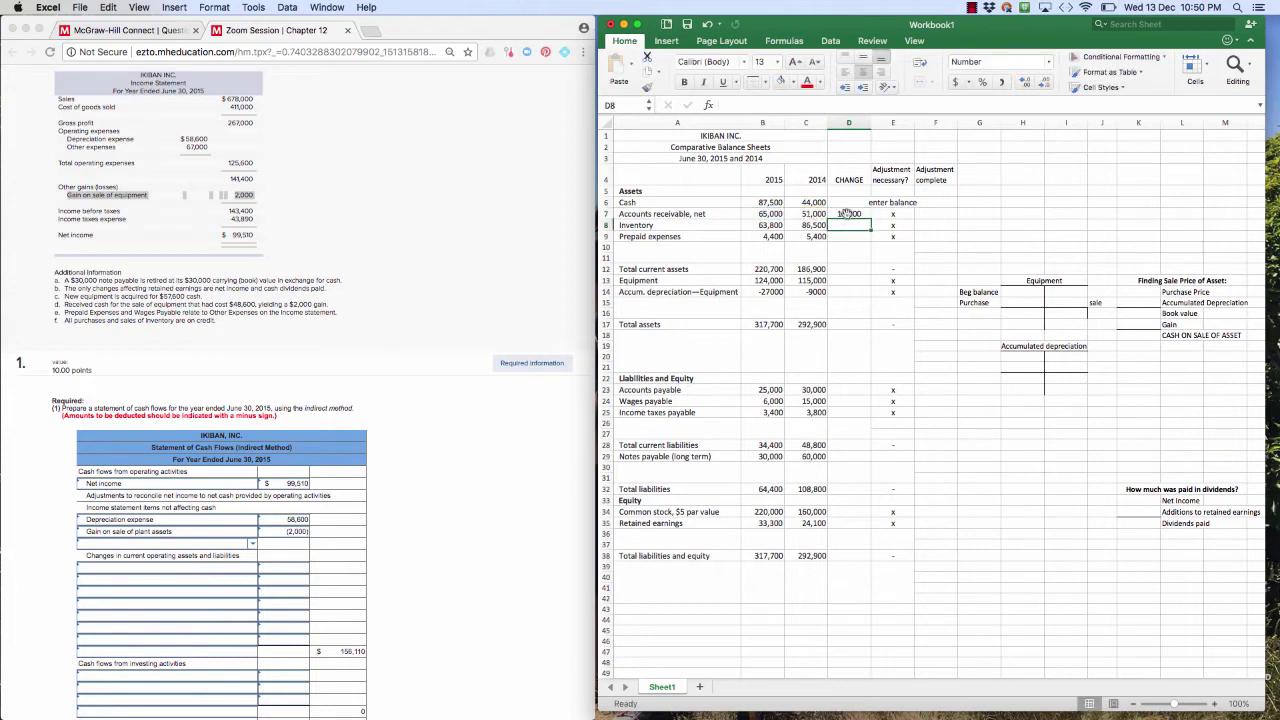
Fill the change formula down to D8:D9, giving -22,700 for inventory and -1,000 for prepaid expenses.
{"action": "left_click", "coordinate": [848, 214]}
{"action": "left_click_drag", "start_coordinate": [872, 218], "coordinate": [872, 240]}
{"action": "left_click", "coordinate": [863, 276]}
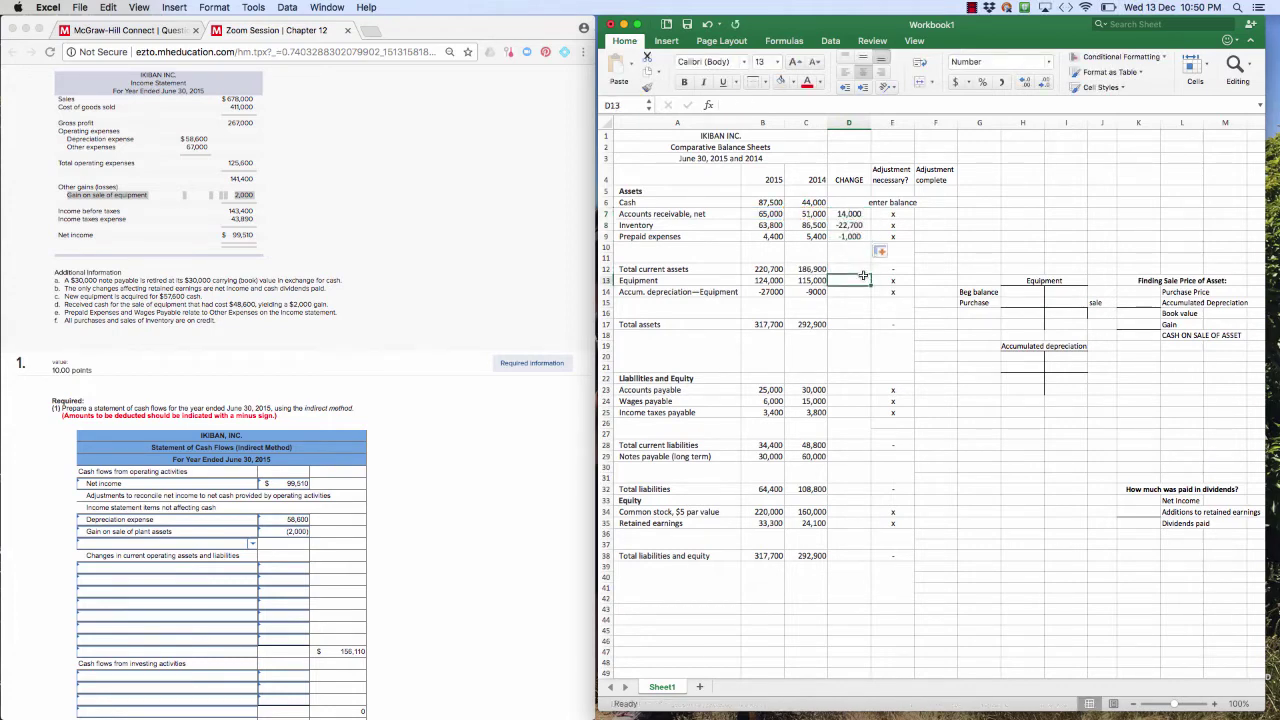
{"action": "left_click", "coordinate": [849, 225]}
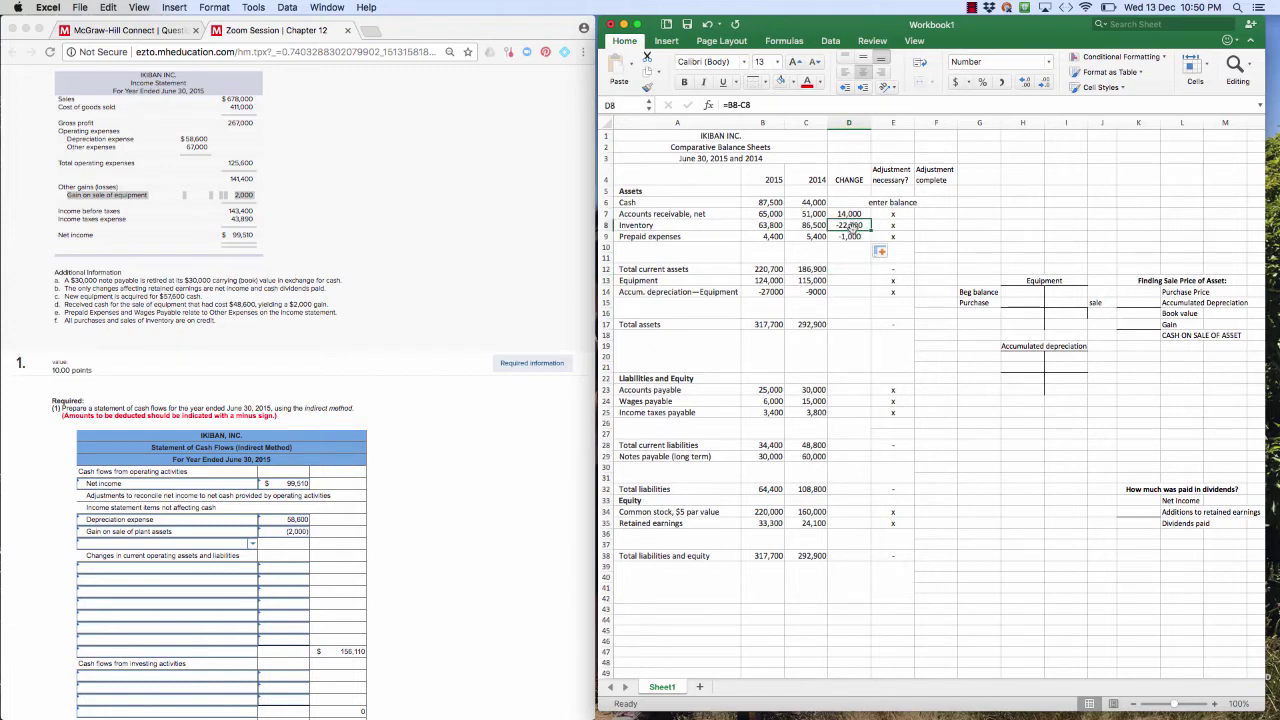
{"action": "left_click", "coordinate": [849, 236]}
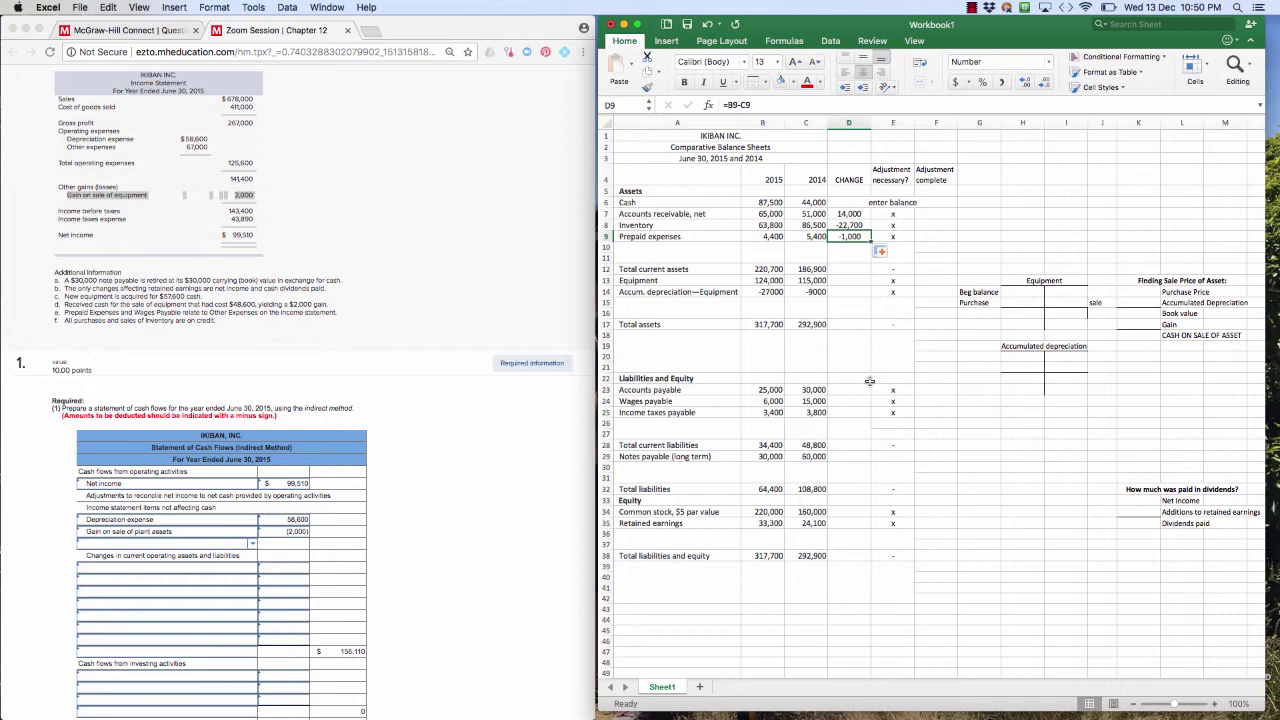
Add Increase in accounts receivable as a (14,000) adjustment.
{"action": "left_click", "coordinate": [222, 572]}
{"action": "left_click", "coordinate": [221, 567]}
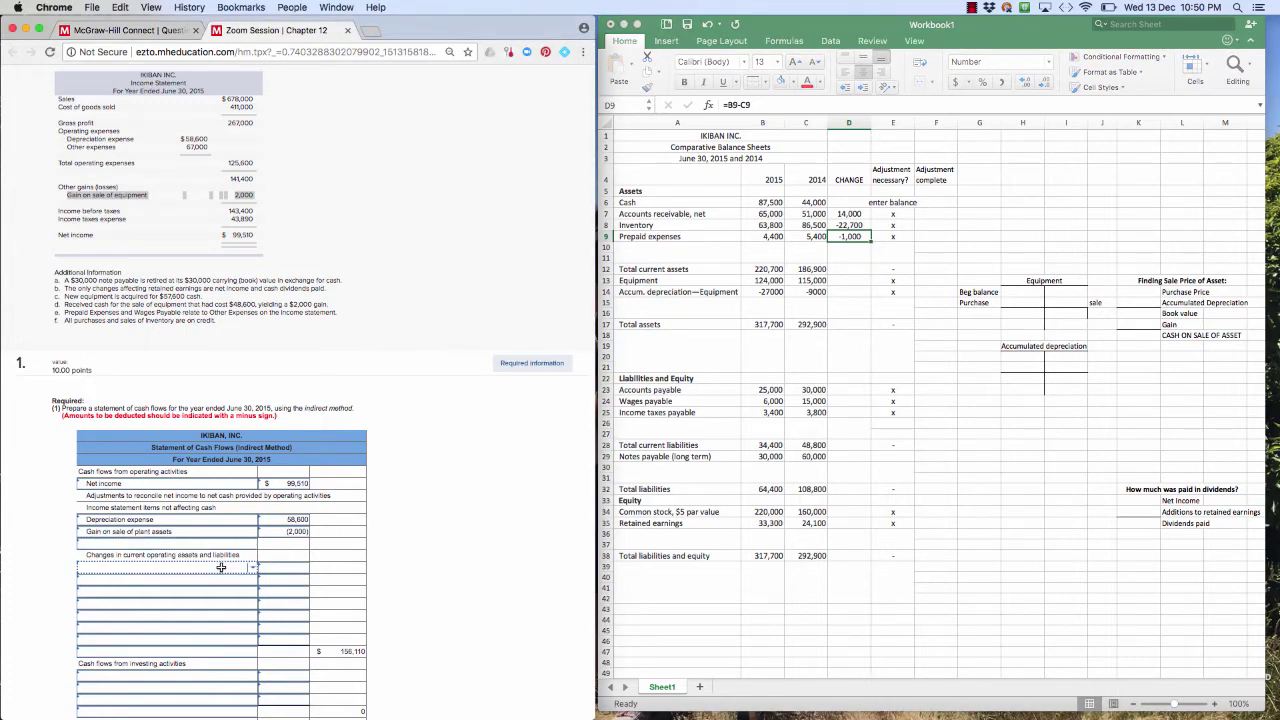
{"action": "type", "text": "accounts"}
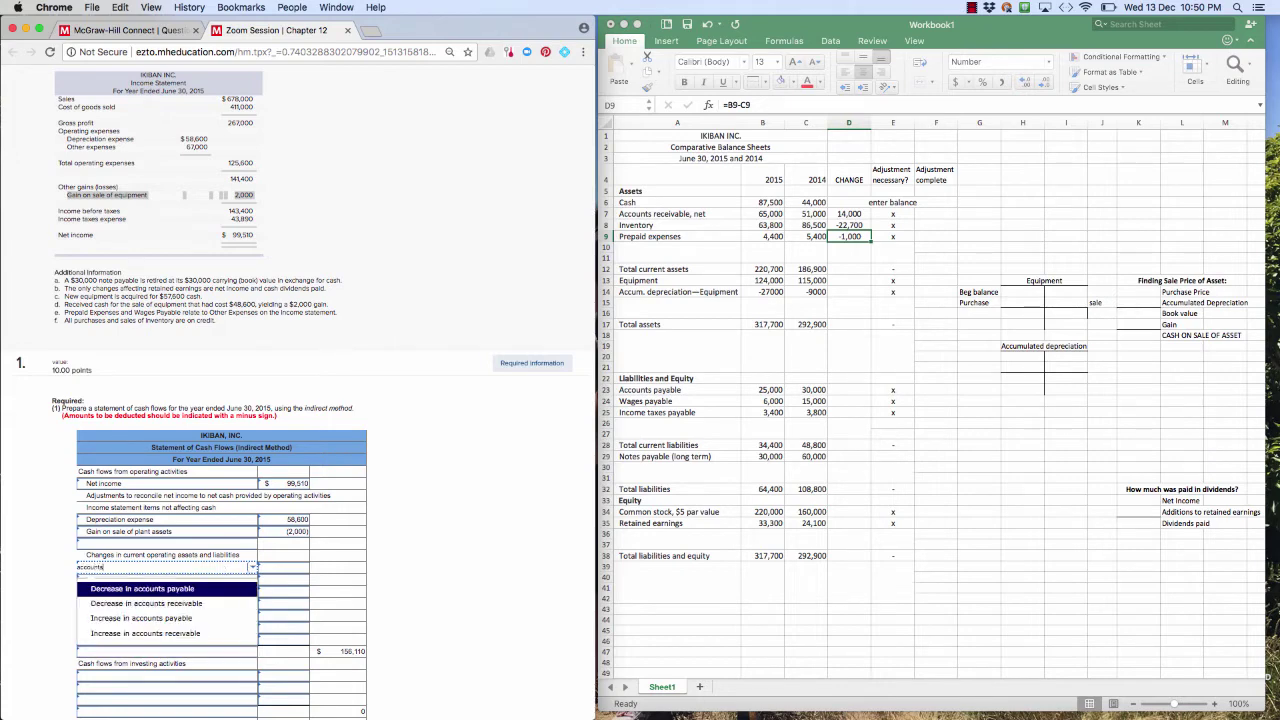
{"action": "left_click", "coordinate": [165, 633]}
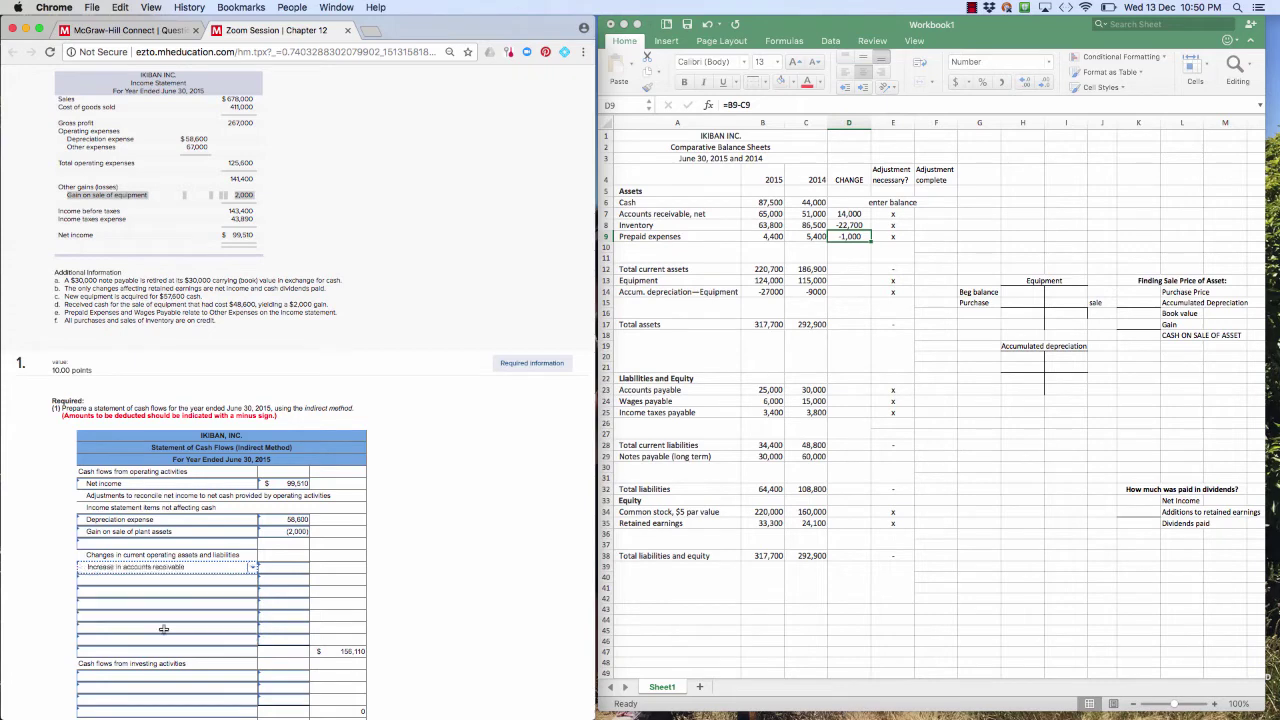
{"action": "left_click", "coordinate": [280, 567]}
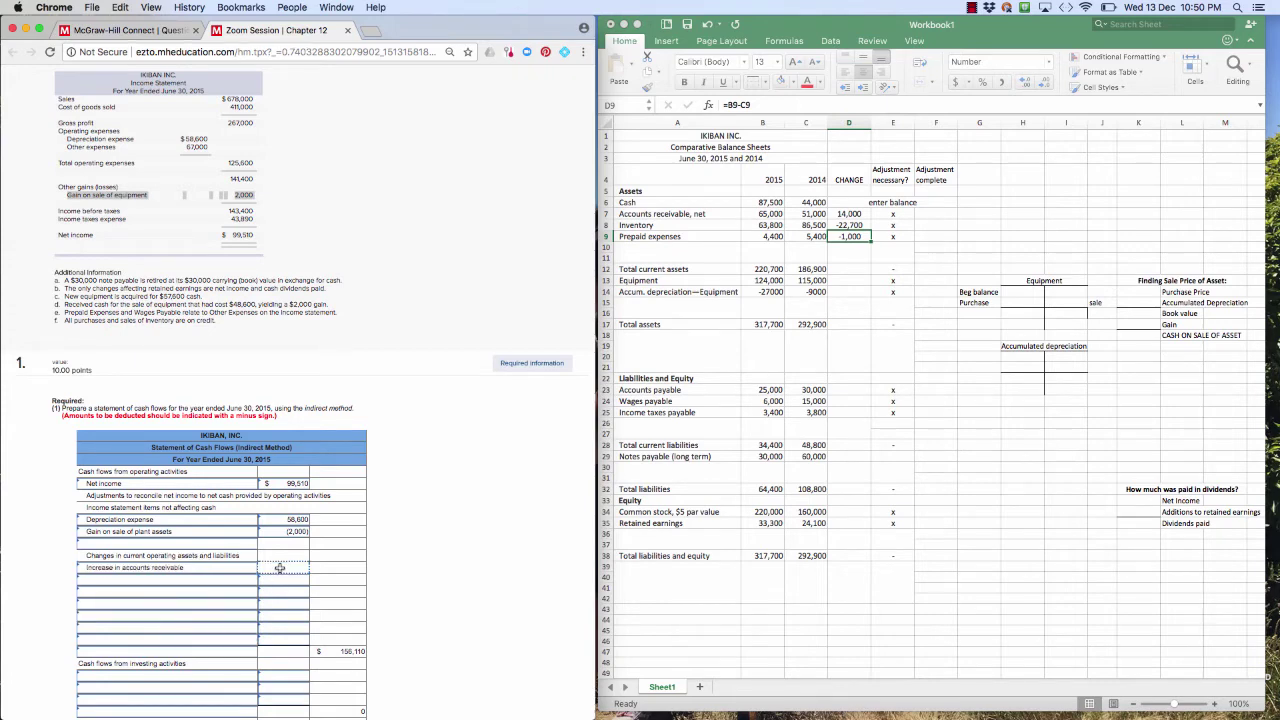
{"action": "type", "text": "-14000"}
{"action": "key", "text": "Tab"}
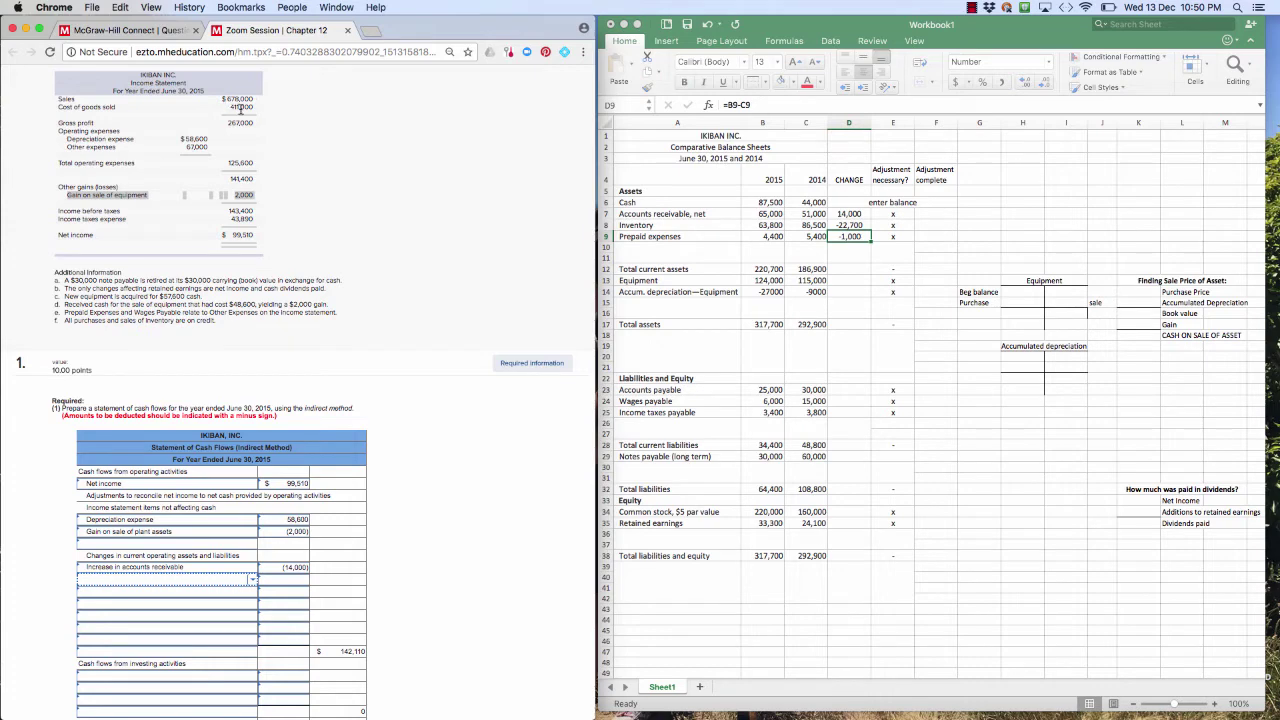
{"action": "left_click", "coordinate": [290, 568]}
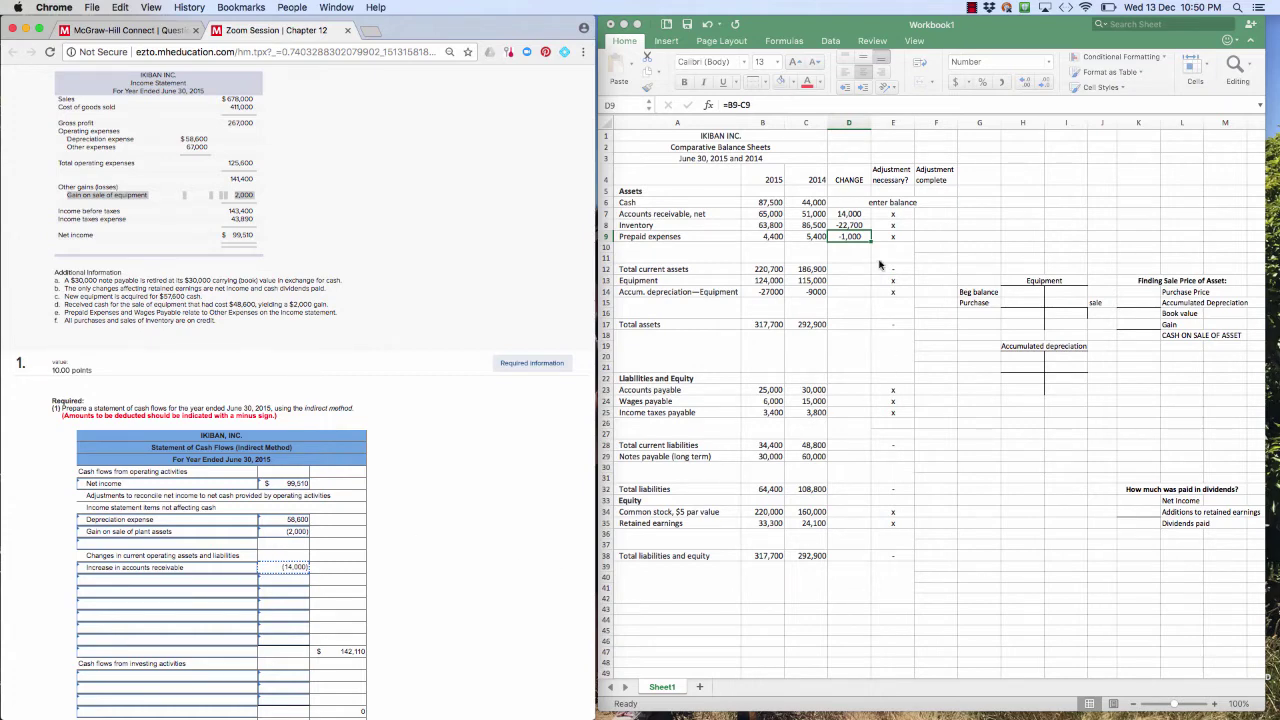
Add Decrease in inventory of 22,700 on the next adjustment line.
{"action": "left_click", "coordinate": [92, 580]}
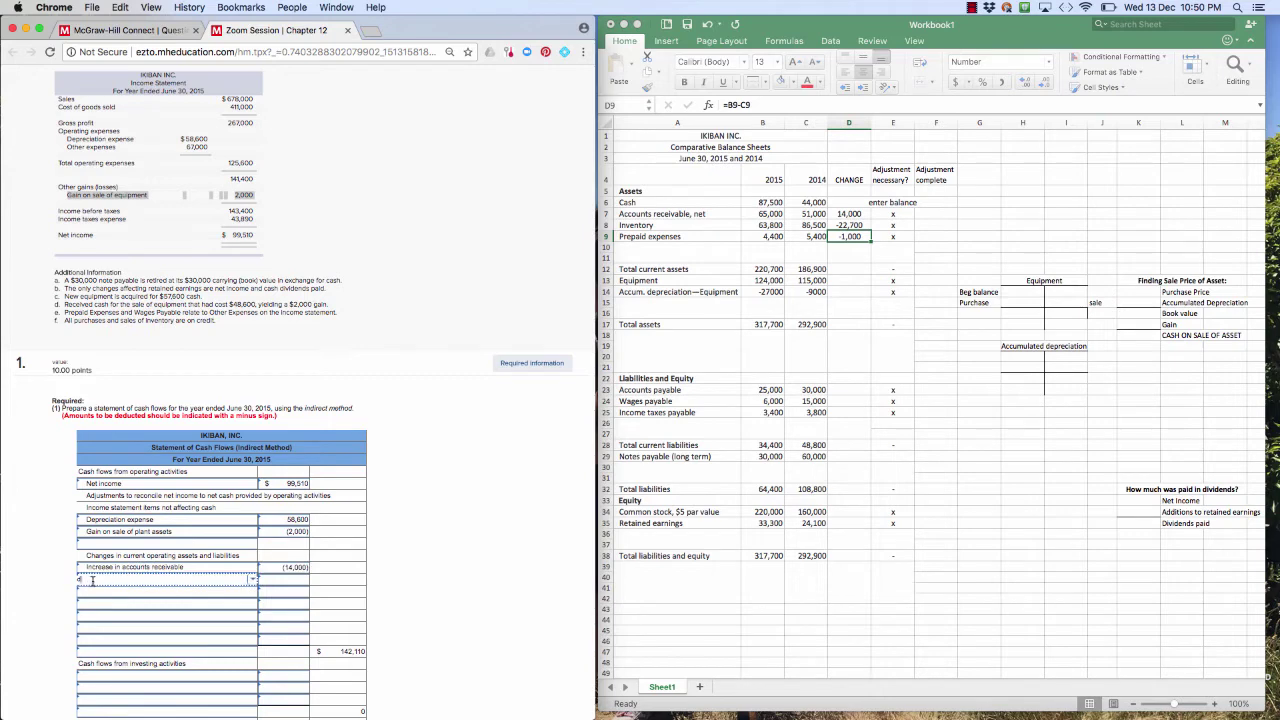
{"action": "type", "text": "inventory"}
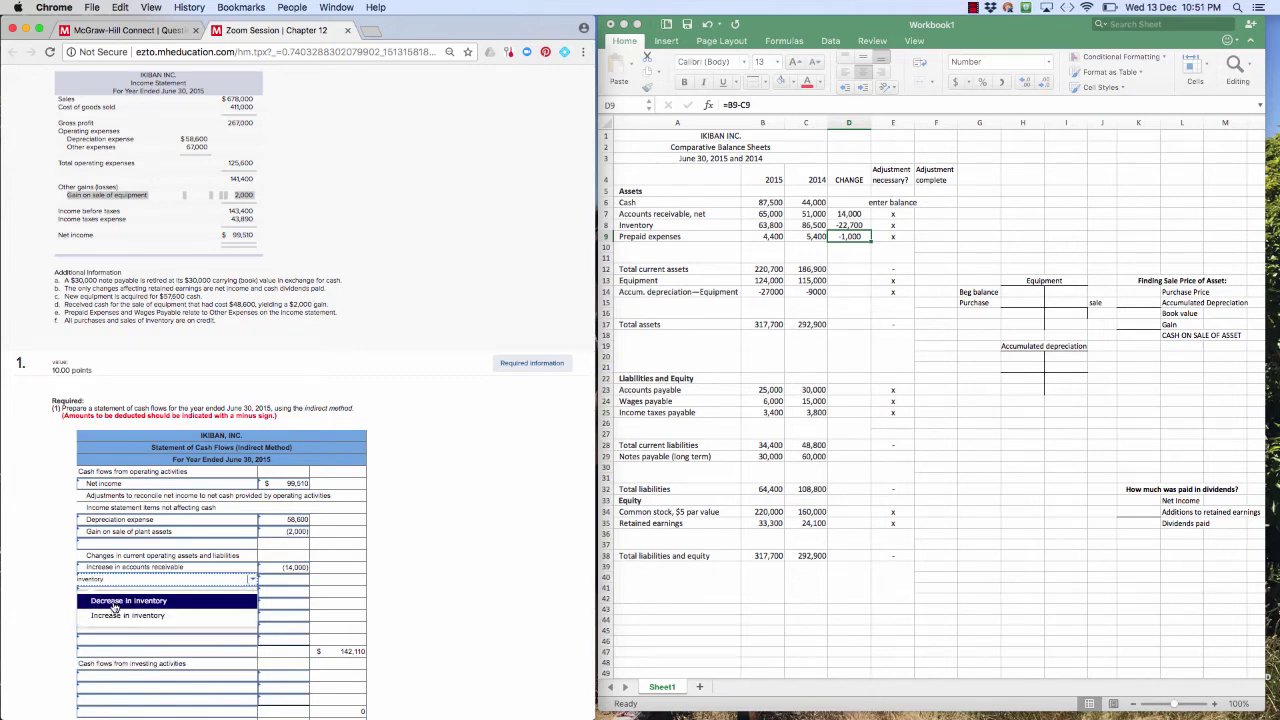
{"action": "left_click", "coordinate": [113, 604]}
{"action": "left_click", "coordinate": [290, 579]}
{"action": "type", "text": "22,700"}
{"action": "key", "text": "Tab"}
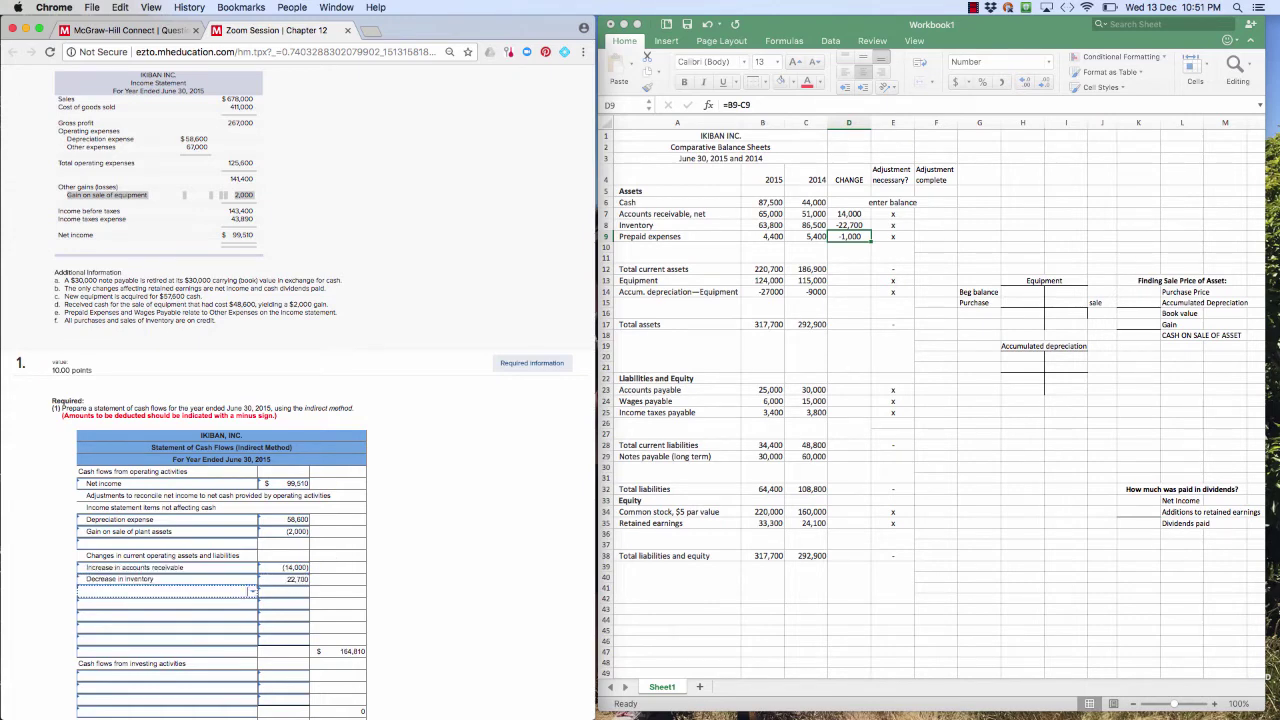
Add Decrease in prepaid expenses of 1,000, bringing the subtotal to $165,810.
{"action": "type", "text": "prepaid exp"}
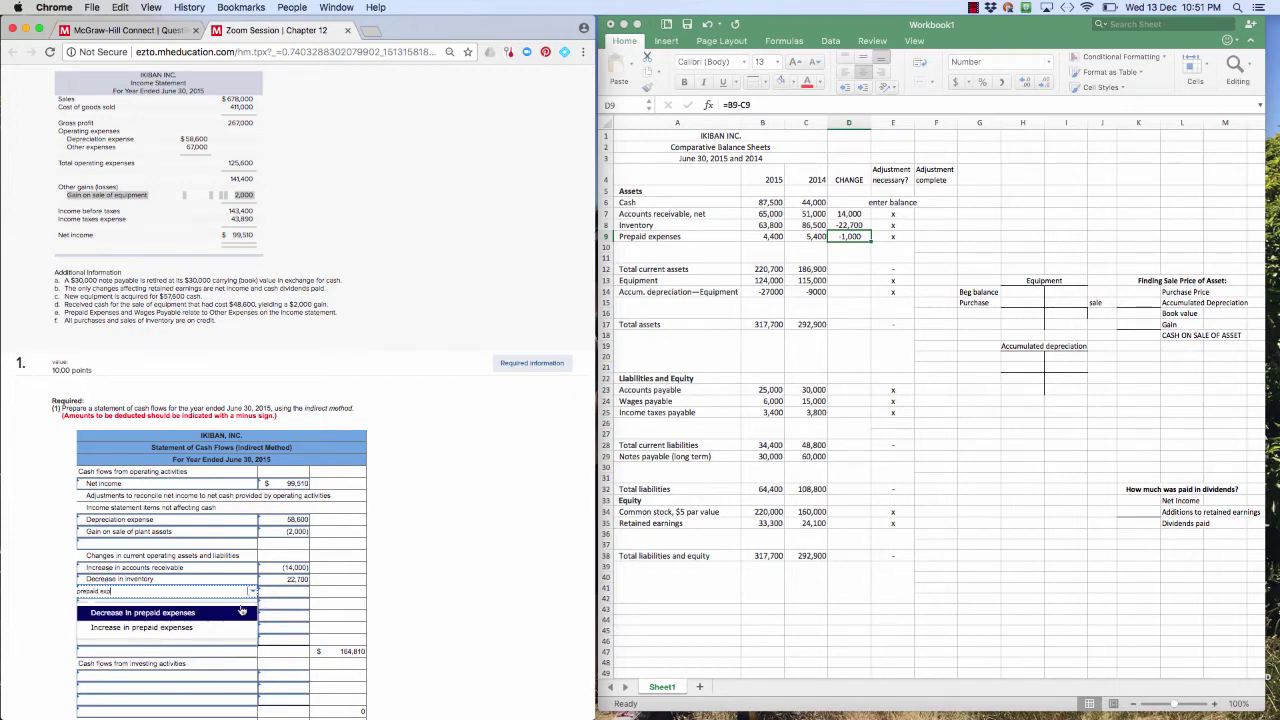
{"action": "left_click", "coordinate": [210, 612]}
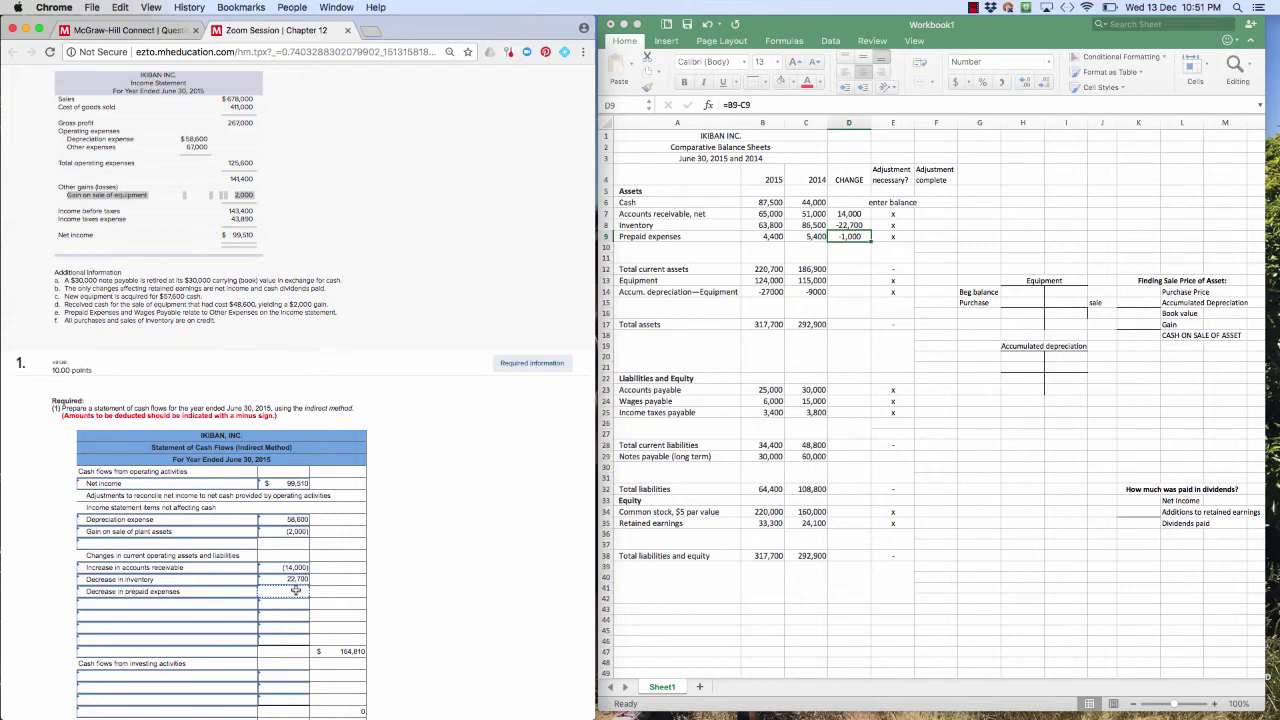
{"action": "left_click", "coordinate": [296, 591]}
{"action": "type", "text": "1000"}
{"action": "key", "text": "Tab"}
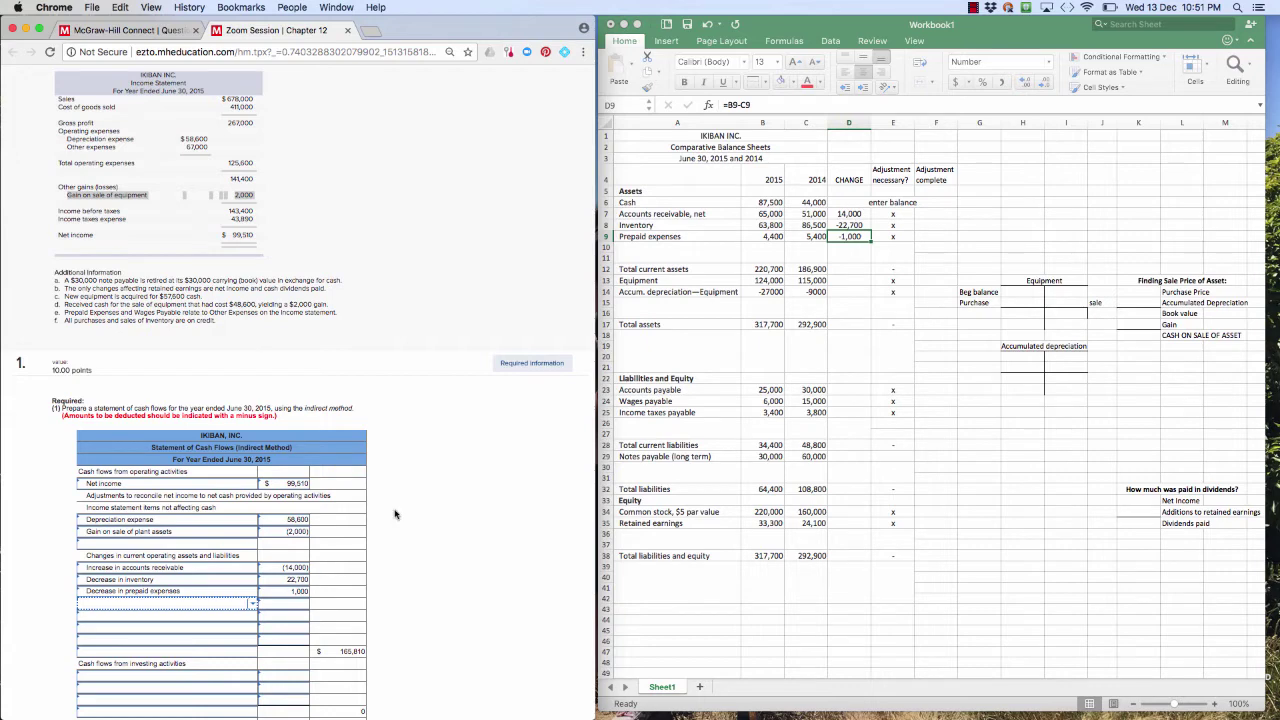
Enter =B23-C23 in D23, giving an accounts payable change of -5,000.
{"action": "left_click", "coordinate": [852, 394]}
{"action": "left_click", "coordinate": [852, 394]}
{"action": "type", "text": "="}
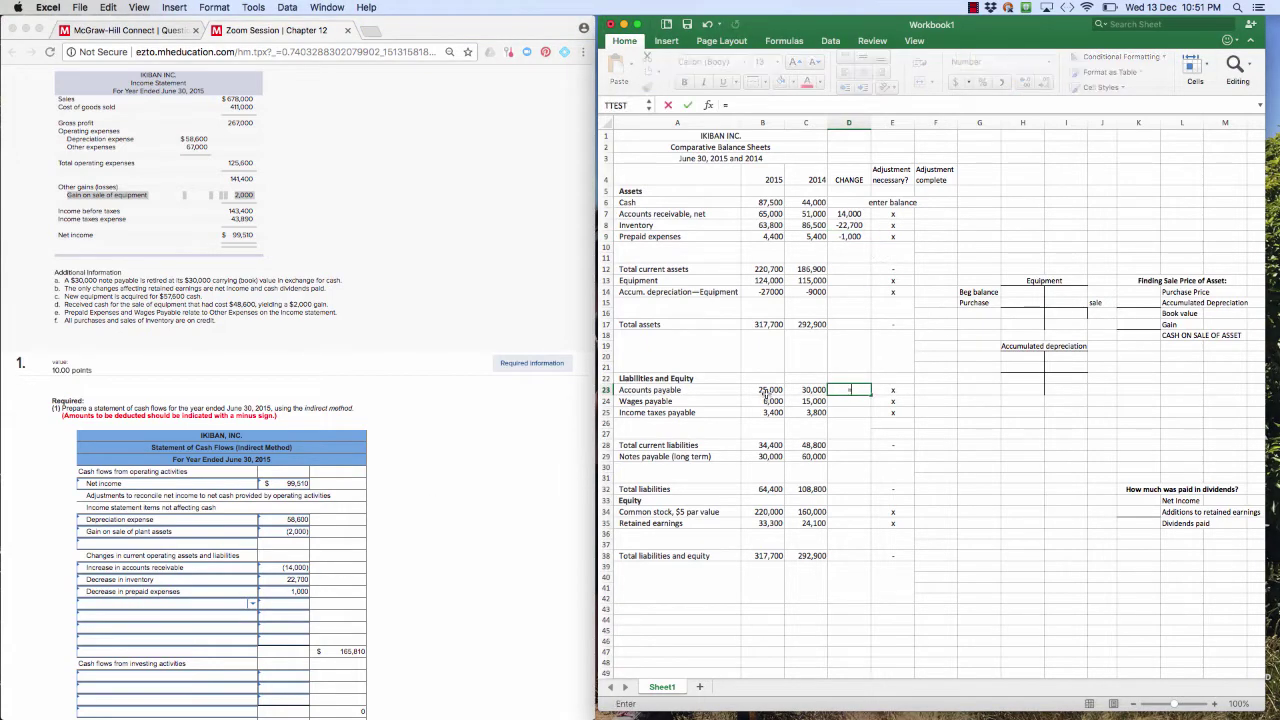
{"action": "left_click", "coordinate": [770, 393]}
{"action": "type", "text": "-"}
{"action": "left_click", "coordinate": [804, 394]}
{"action": "key", "text": "Return"}
{"action": "left_click", "coordinate": [856, 390]}
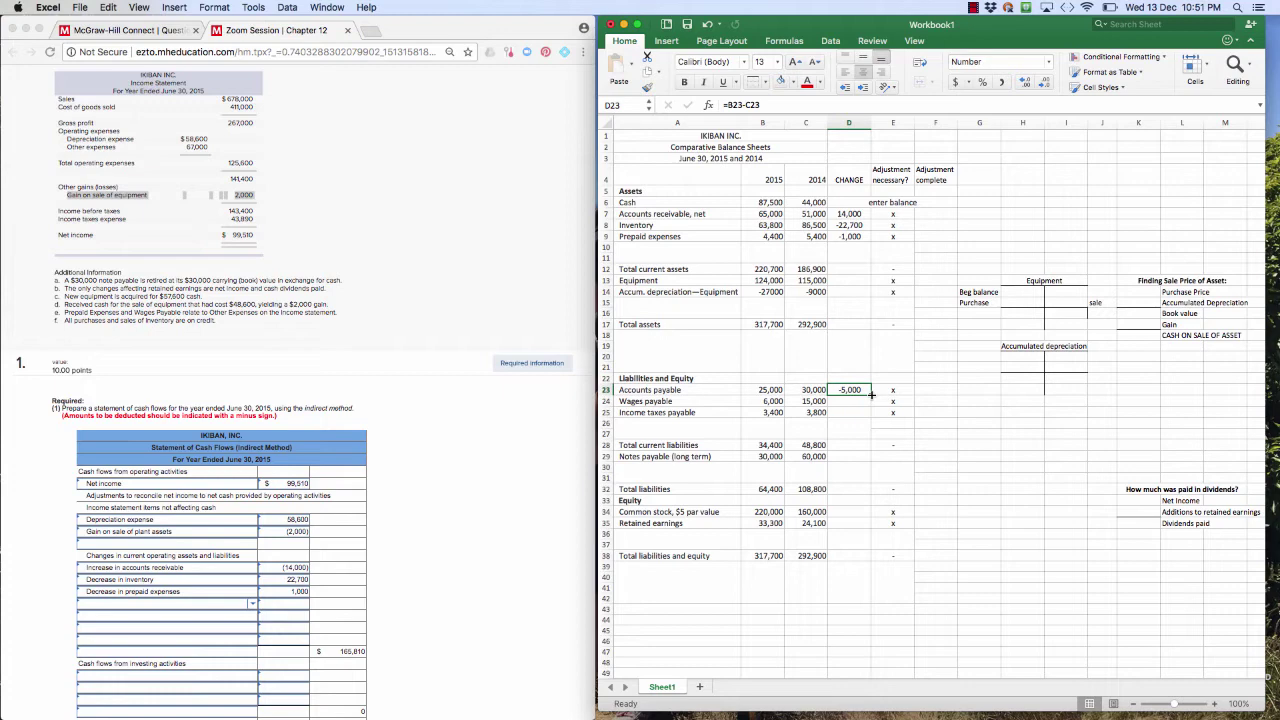
Add Decrease in accounts payable as a (5,000) adjustment.
{"action": "left_click", "coordinate": [136, 607]}
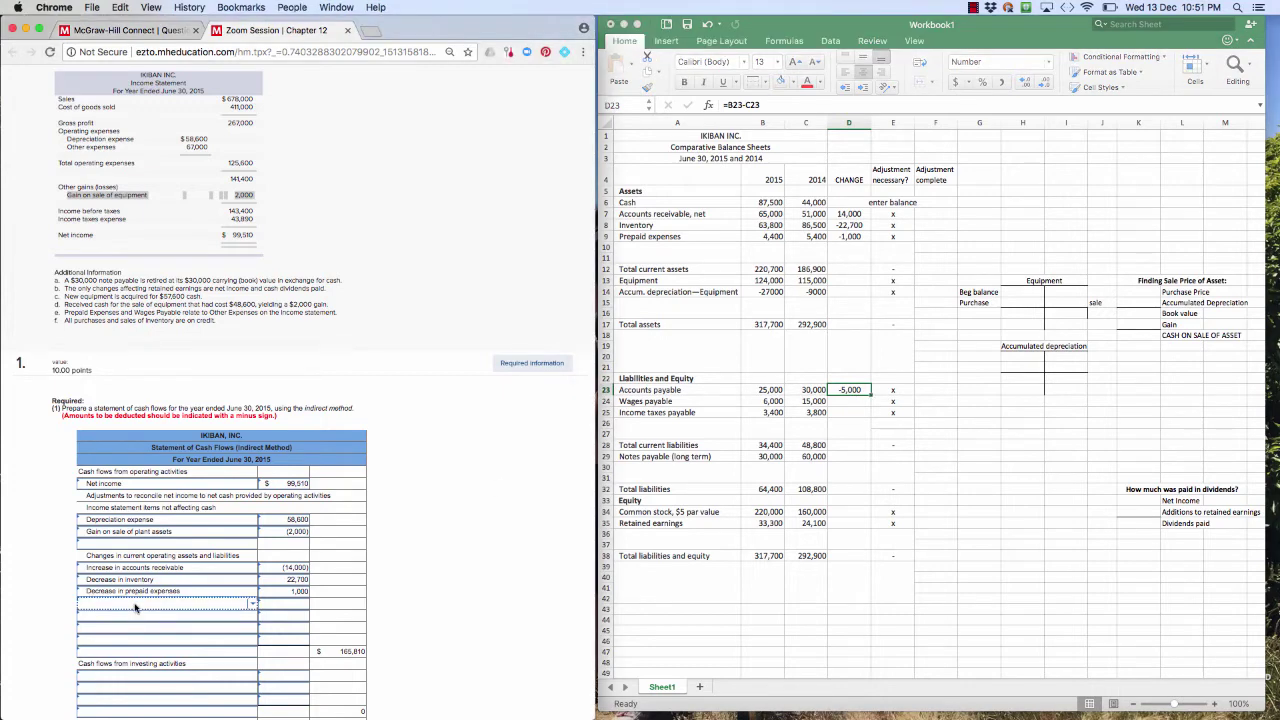
{"action": "type", "text": "decrease"}
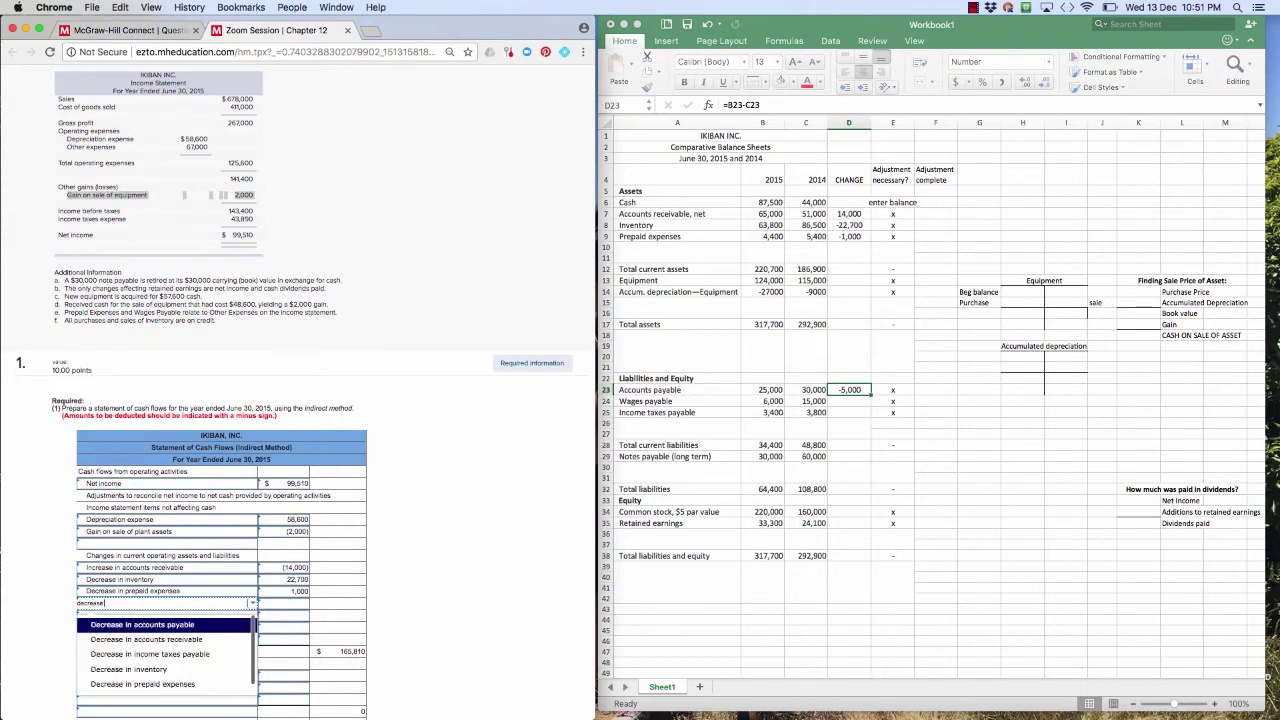
{"action": "left_click", "coordinate": [141, 626]}
{"action": "left_click", "coordinate": [278, 604]}
{"action": "type", "text": "-500"}
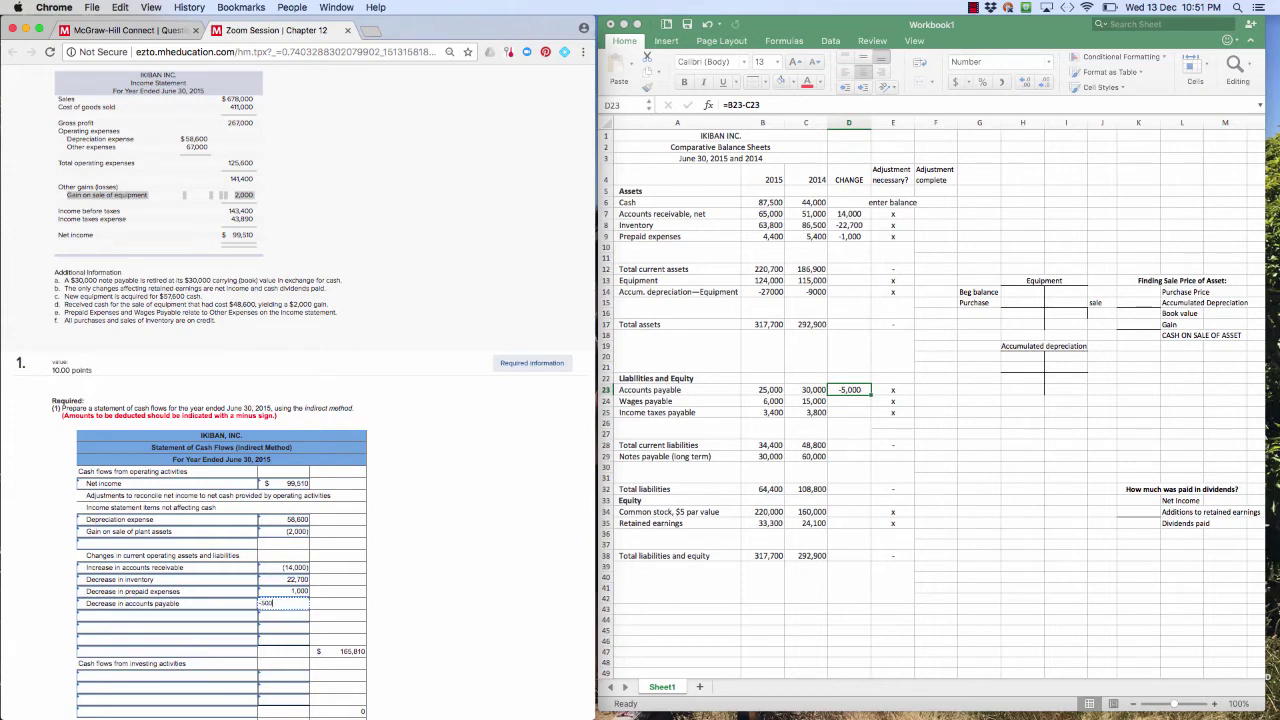
{"action": "type", "text": "0"}
{"action": "key", "text": "Tab"}
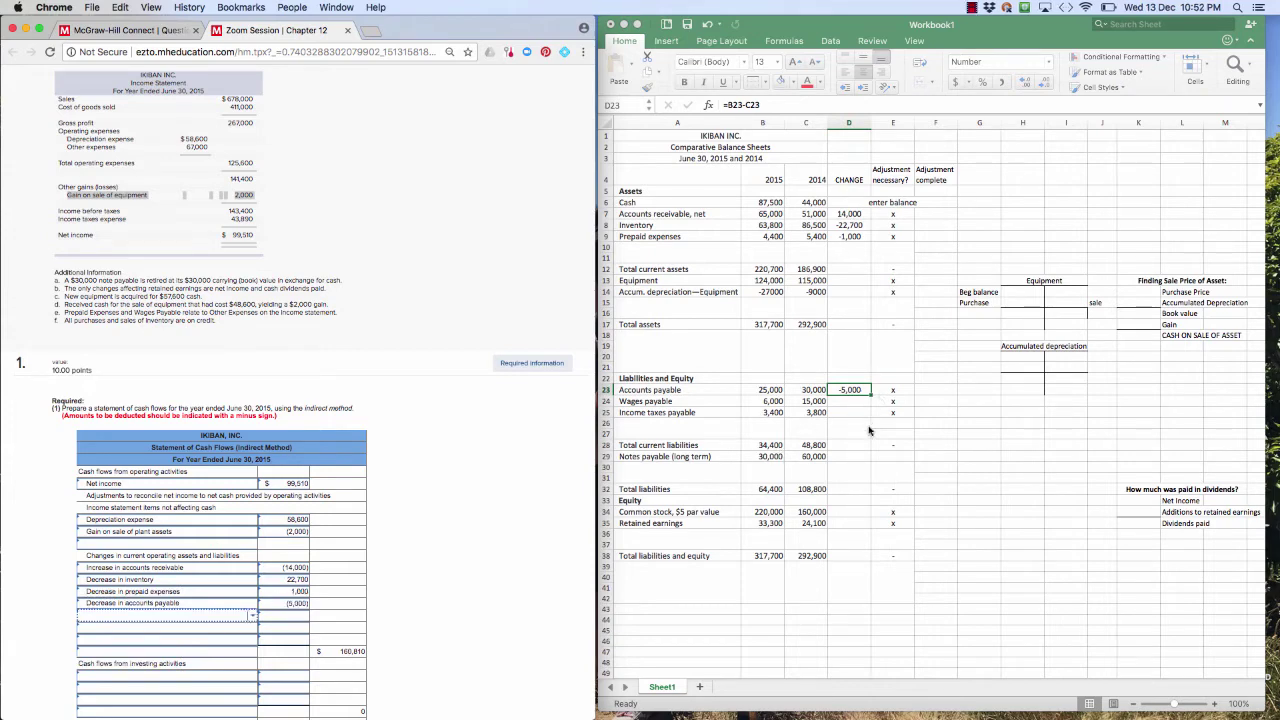
Copy the Excel change formula down to rows 24–25, then add Decrease in wages payable of (9,000).
{"action": "left_click", "coordinate": [850, 390]}
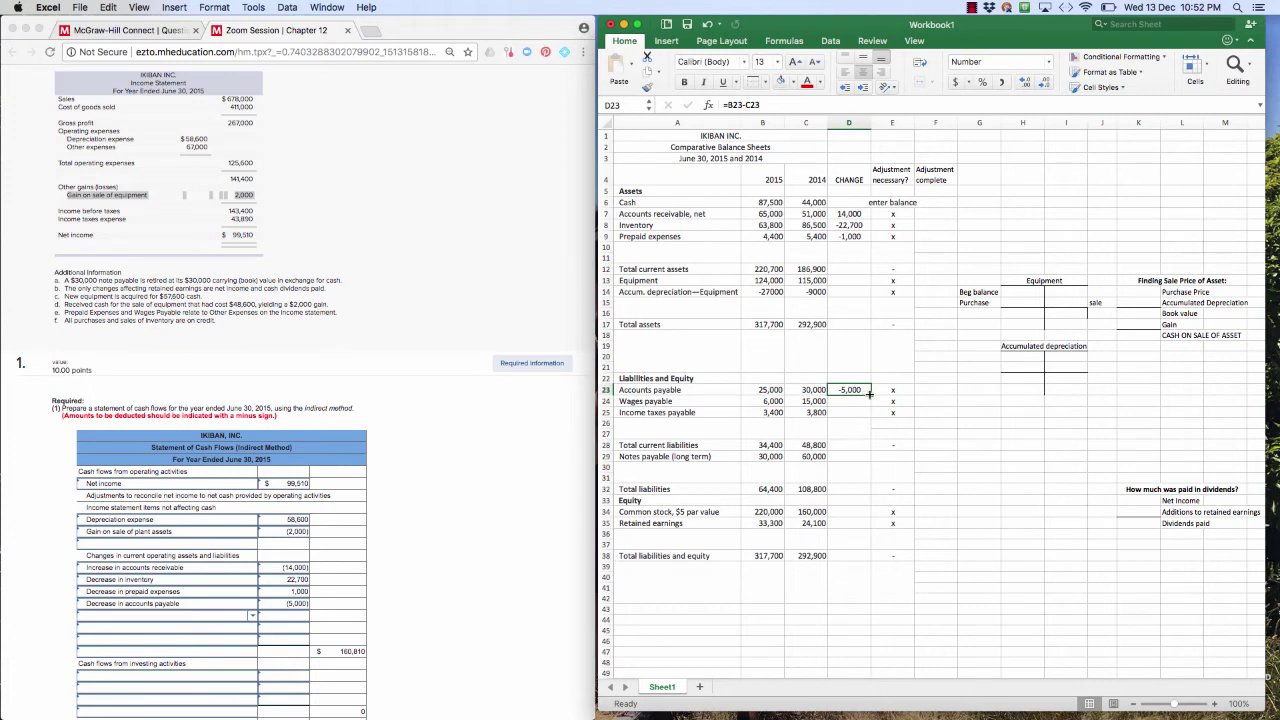
{"action": "left_click_drag", "start_coordinate": [870, 393], "coordinate": [870, 416]}
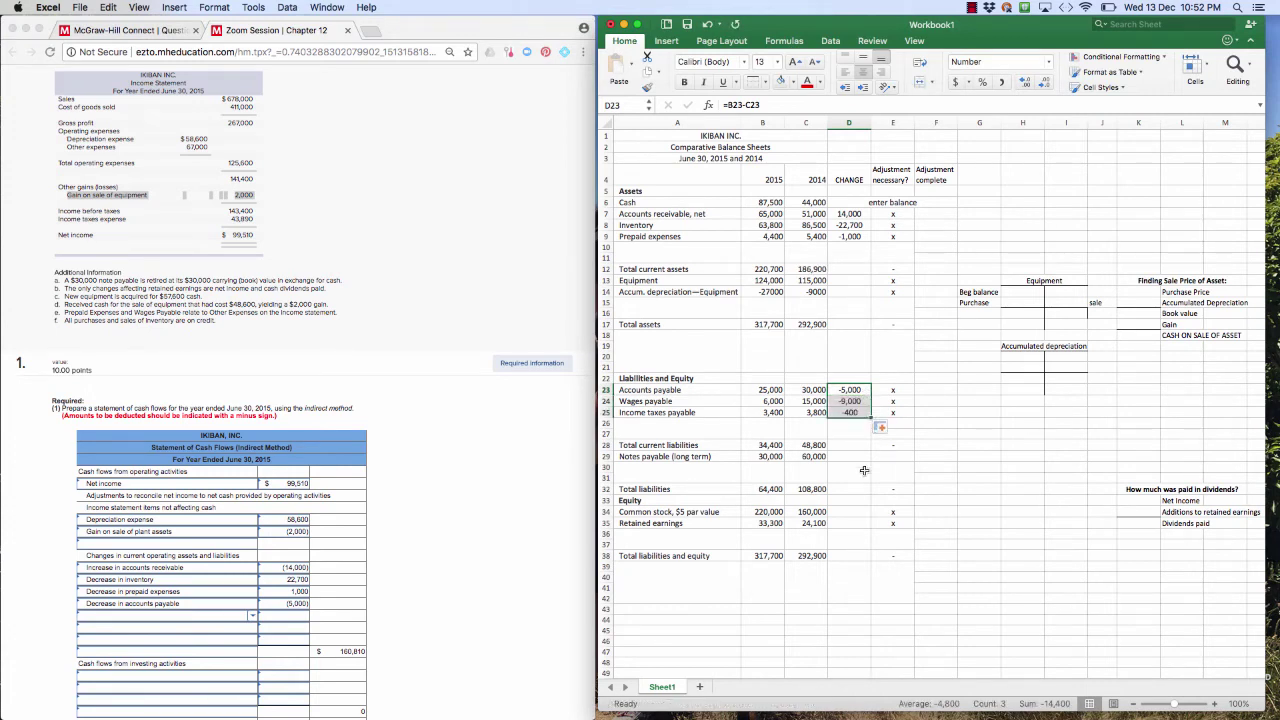
{"action": "left_click", "coordinate": [222, 620]}
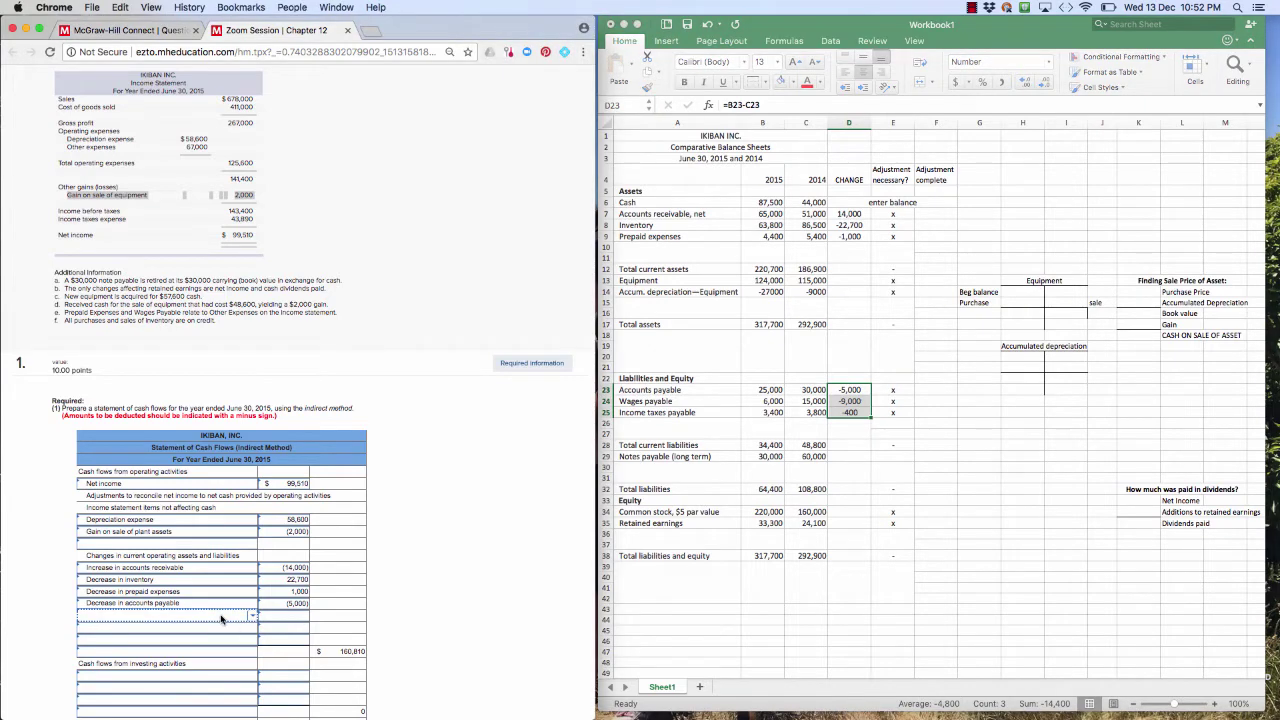
{"action": "left_click", "coordinate": [222, 620]}
{"action": "type", "text": "wages pa"}
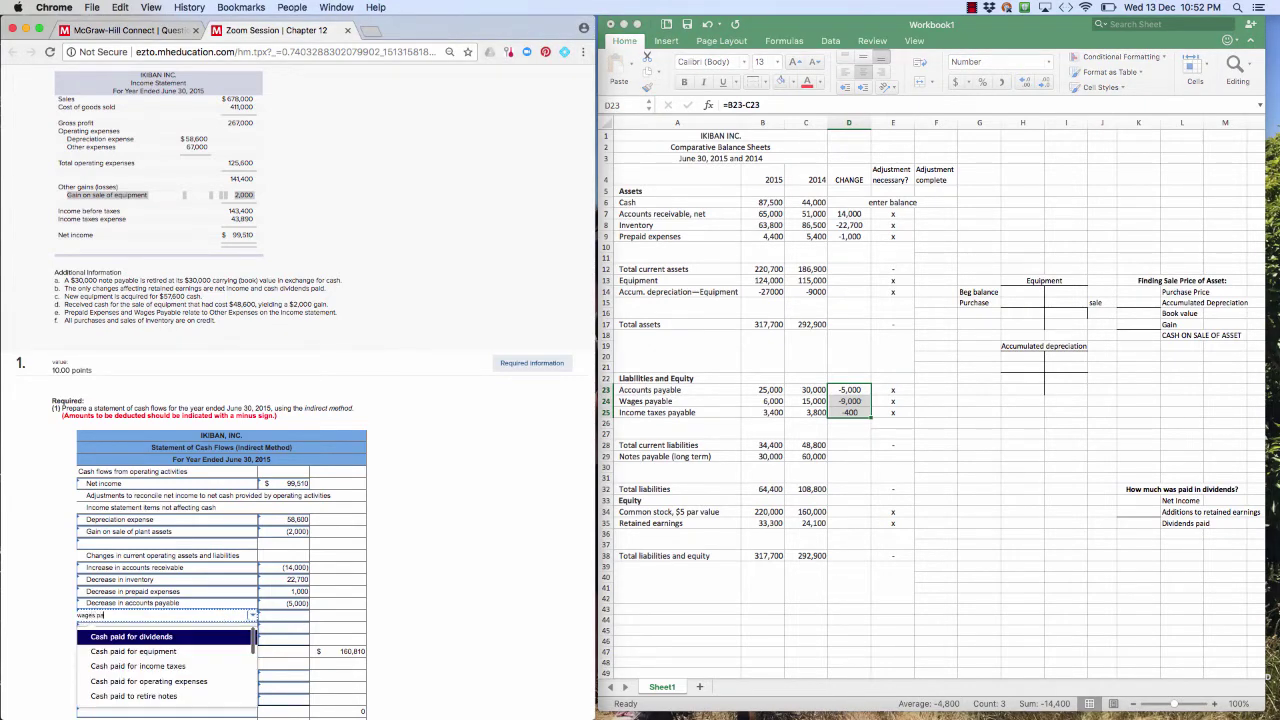
{"action": "type", "text": "yable"}
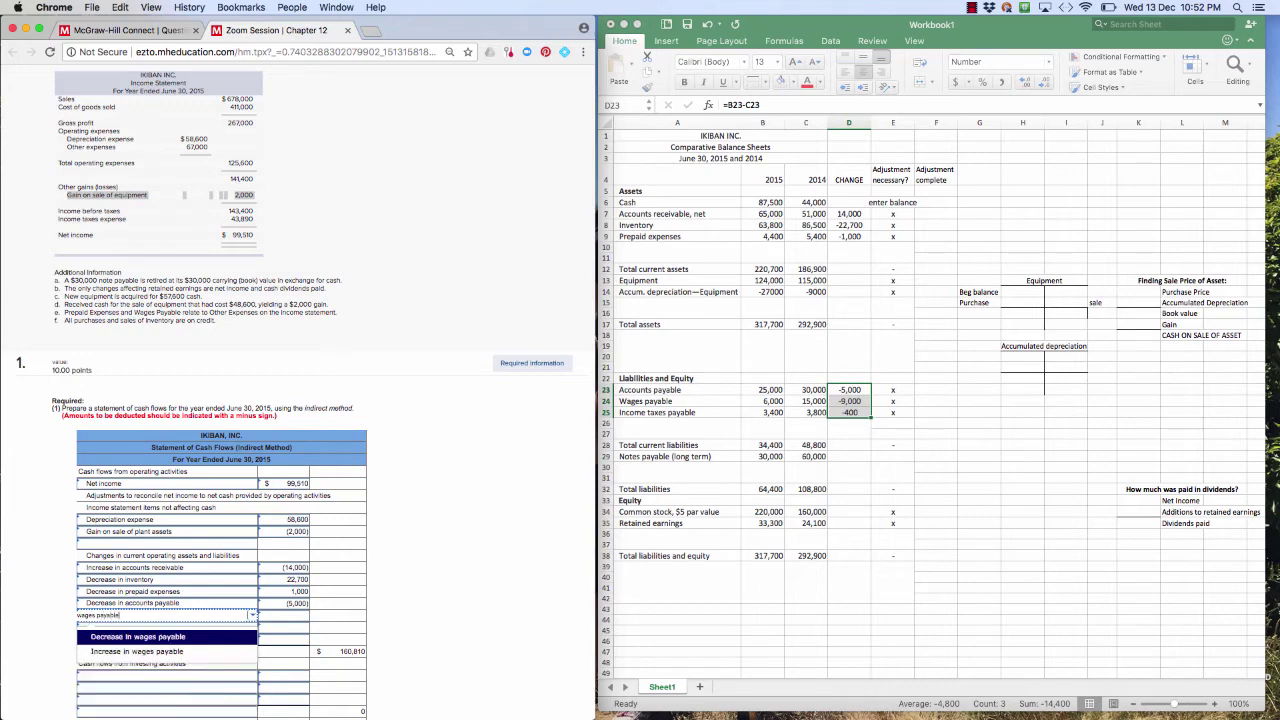
{"action": "left_click", "coordinate": [170, 636]}
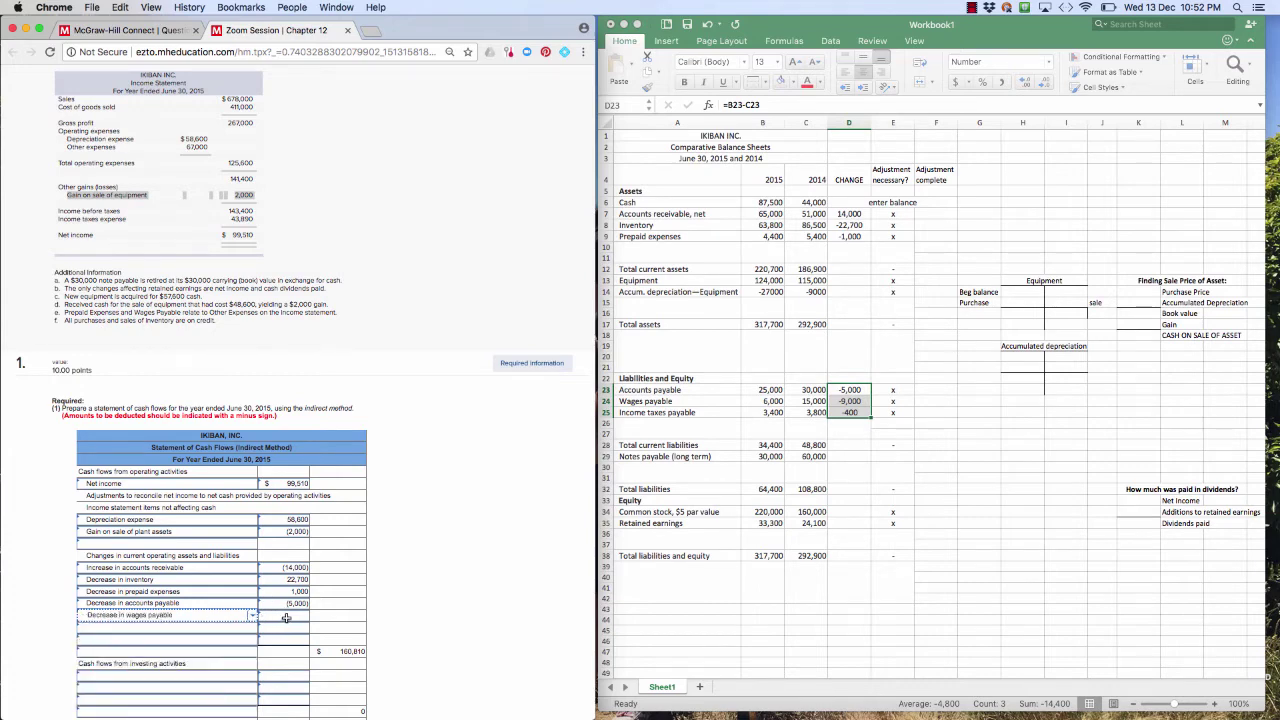
{"action": "left_click", "coordinate": [286, 617]}
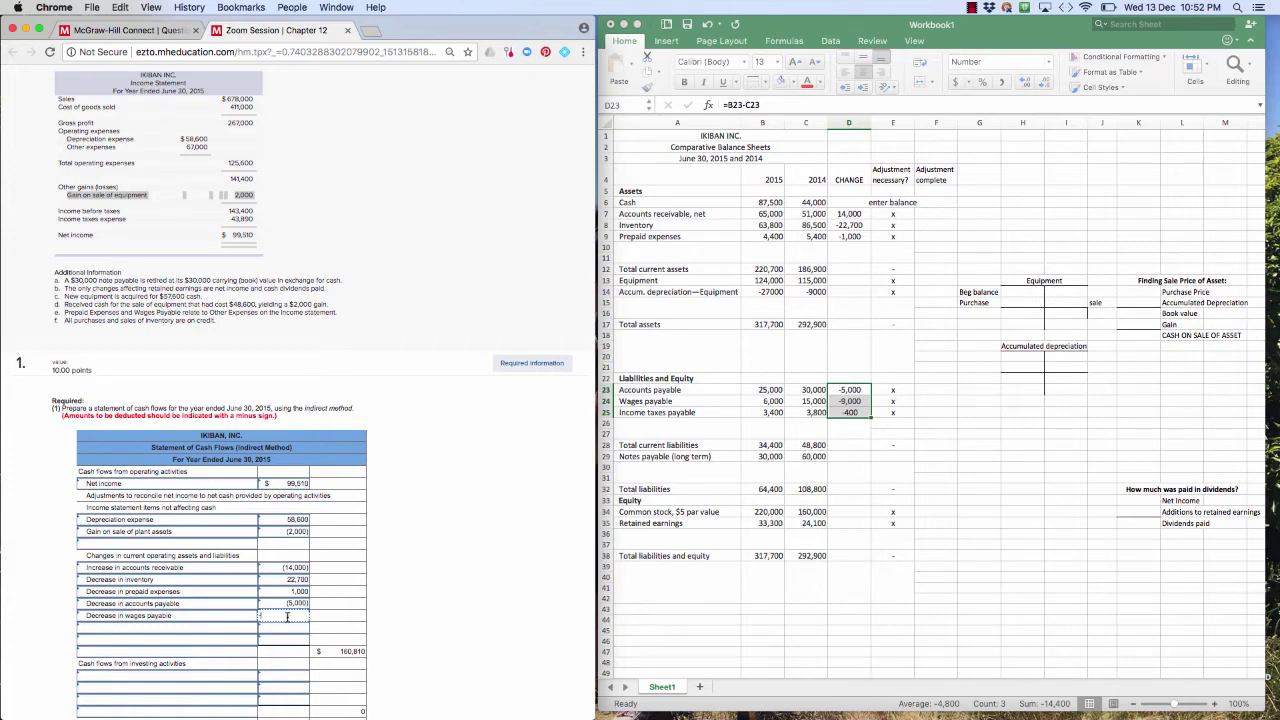
{"action": "type", "text": "-9000"}
{"action": "key", "text": "Tab"}
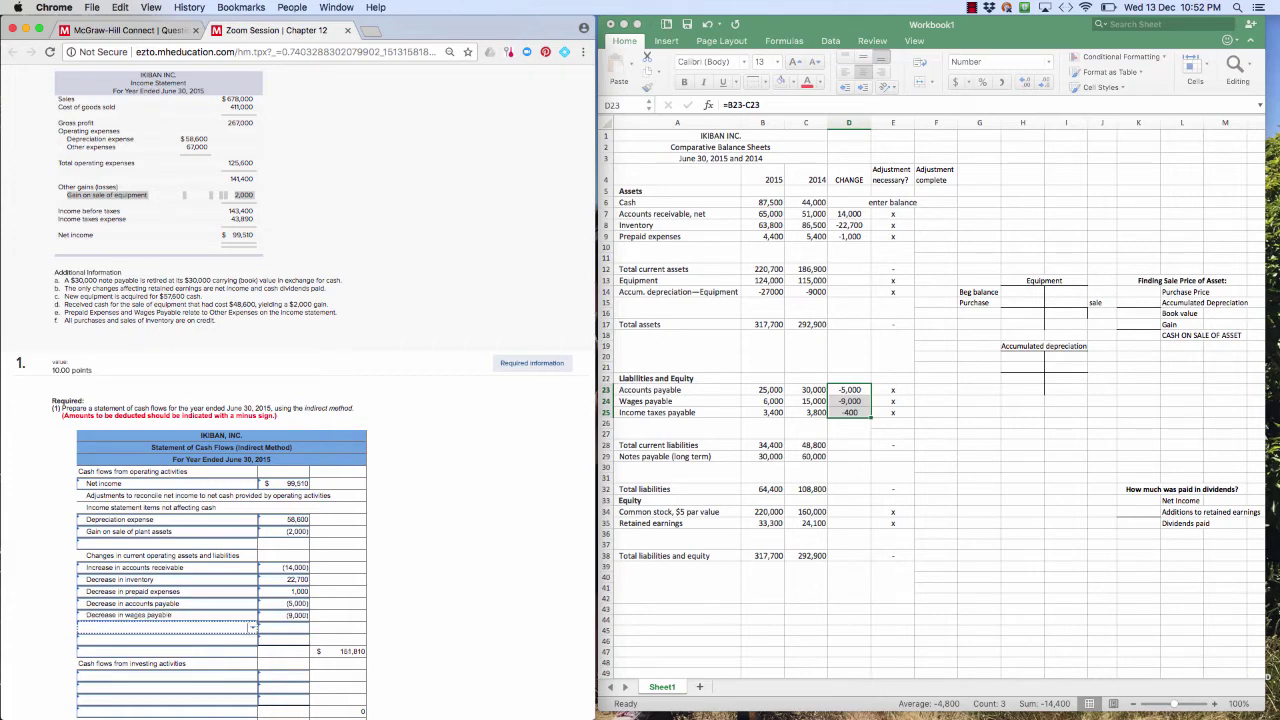
Add Cash paid for income taxes of (400), bringing the operating total to $151,410.
{"action": "left_click", "coordinate": [201, 627]}
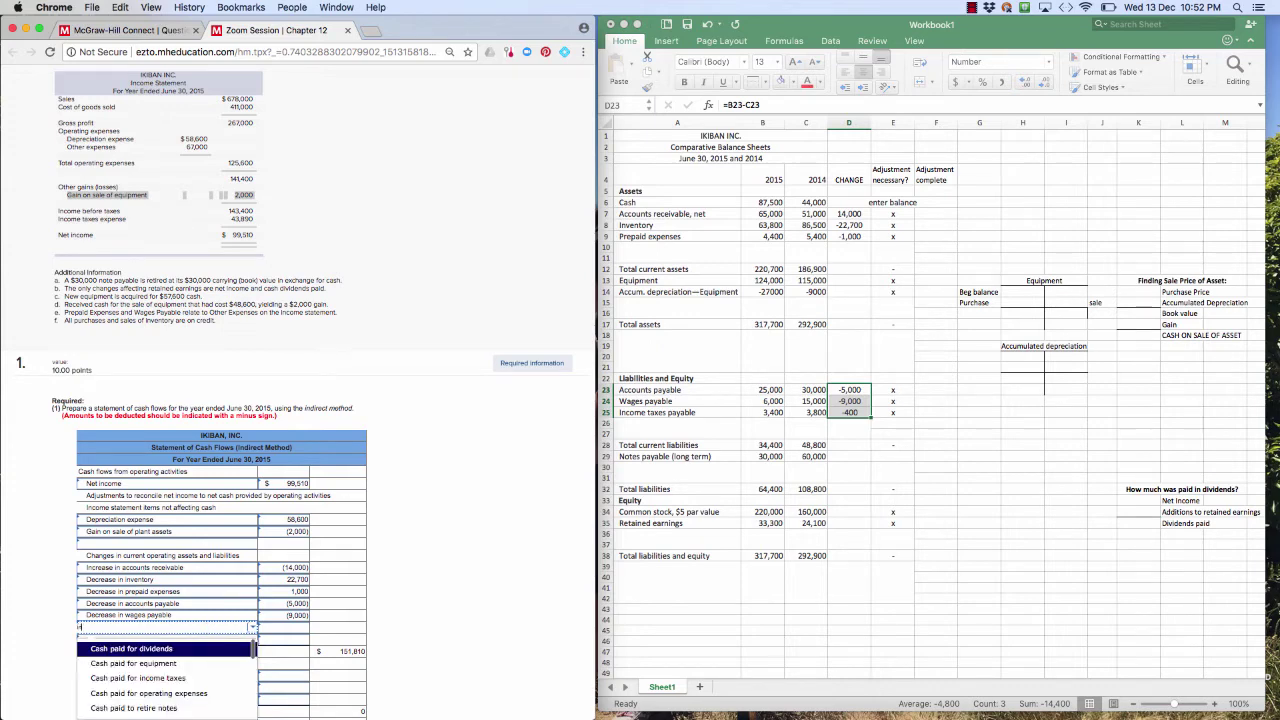
{"action": "type", "text": "income taxes"}
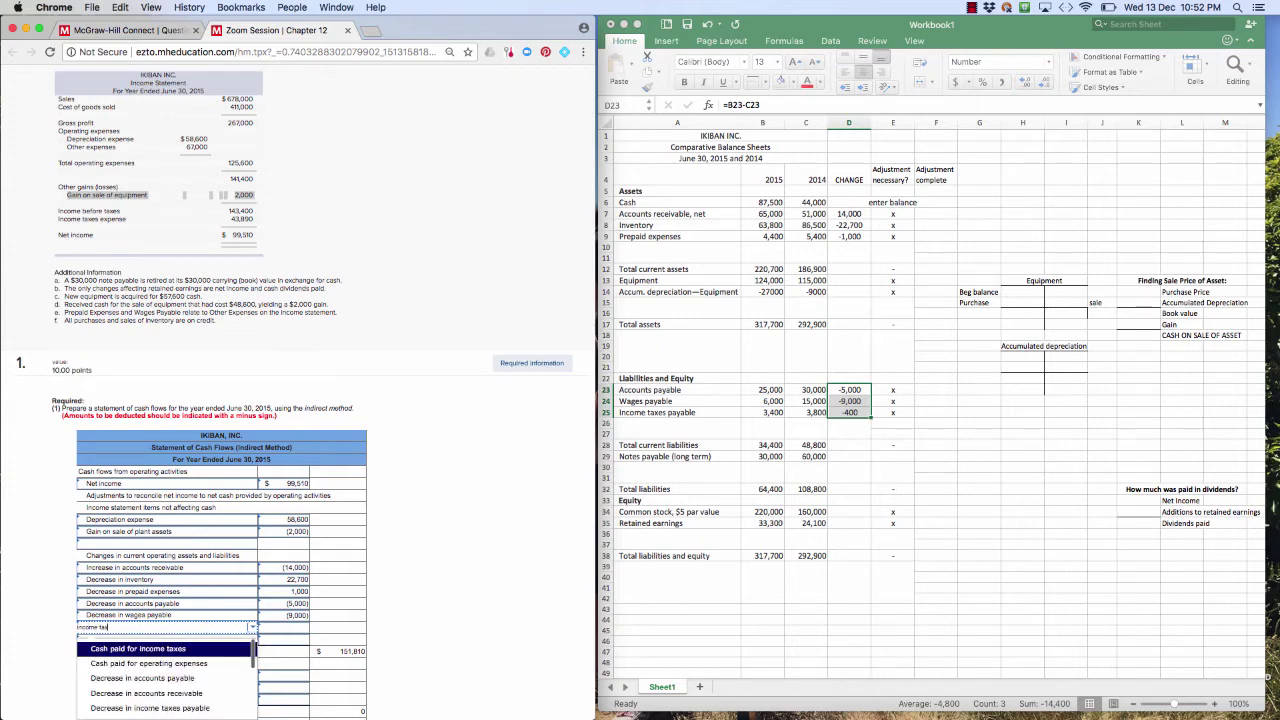
{"action": "left_click", "coordinate": [156, 650]}
{"action": "left_click", "coordinate": [275, 626]}
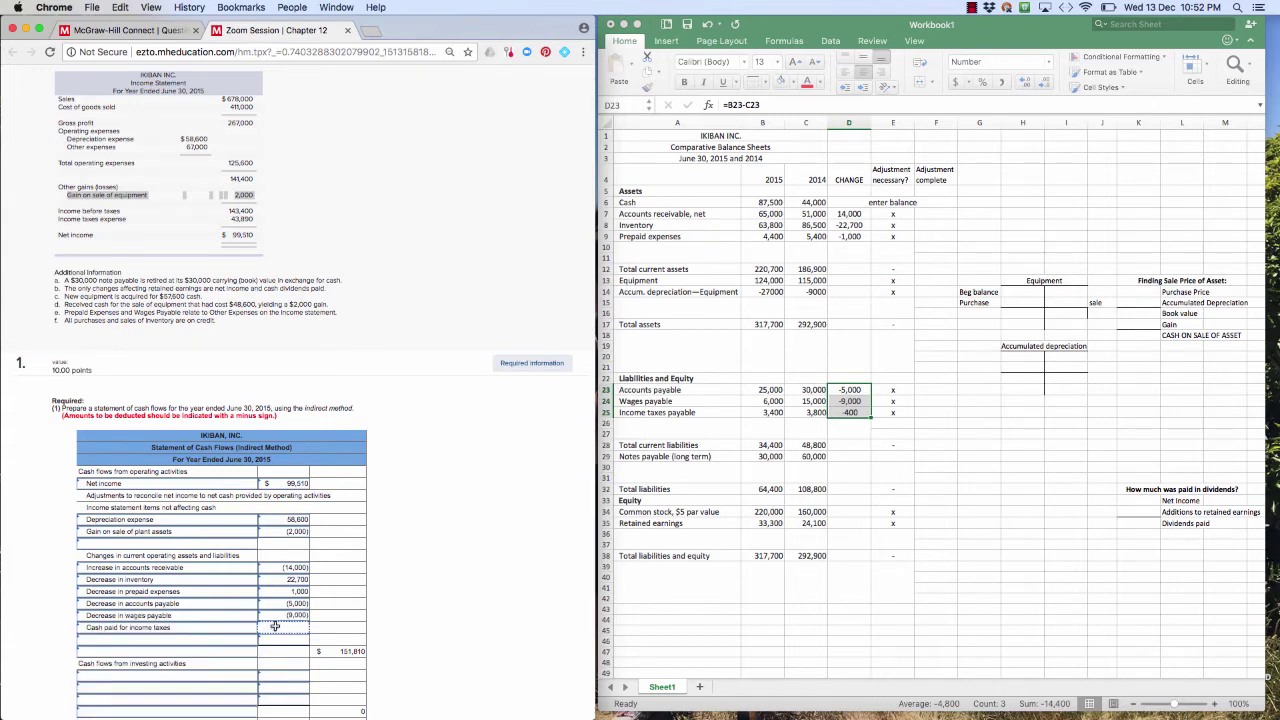
{"action": "type", "text": "-4000"}
{"action": "key", "text": "Tab"}
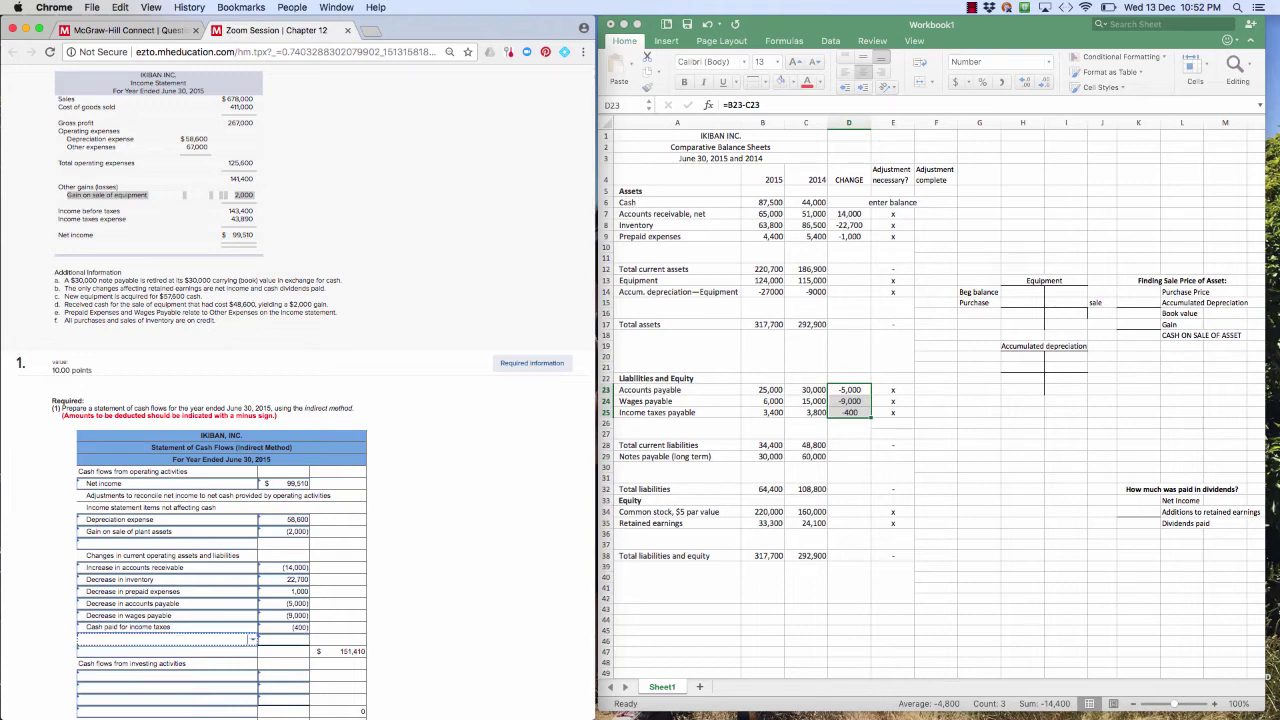
Put an x in column F for rows 7–9 and 23–25 to mark those adjustments complete.
{"action": "left_click", "coordinate": [936, 213]}
{"action": "double_click", "coordinate": [938, 213]}
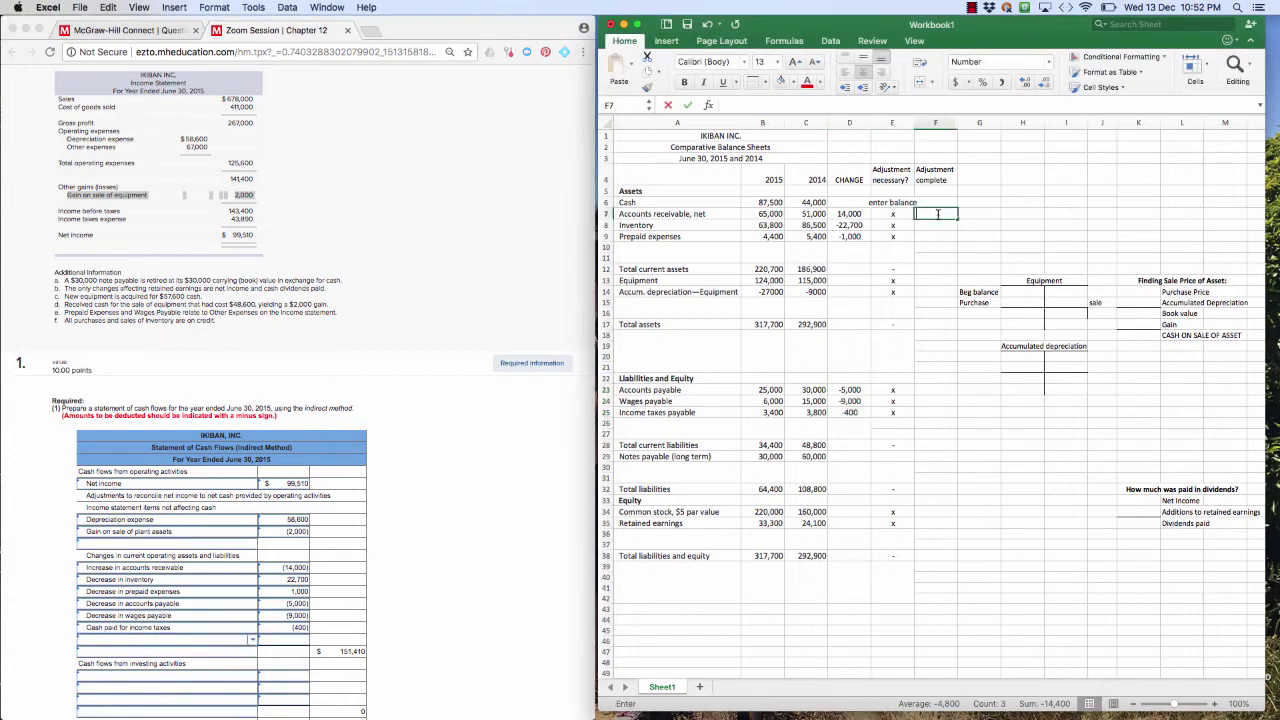
{"action": "type", "text": "x"}
{"action": "left_click", "coordinate": [934, 229]}
{"action": "type", "text": "x"}
{"action": "key", "text": "Return"}
{"action": "key", "text": "Return"}
{"action": "type", "text": "x"}
{"action": "left_click", "coordinate": [938, 390]}
{"action": "type", "text": "x"}
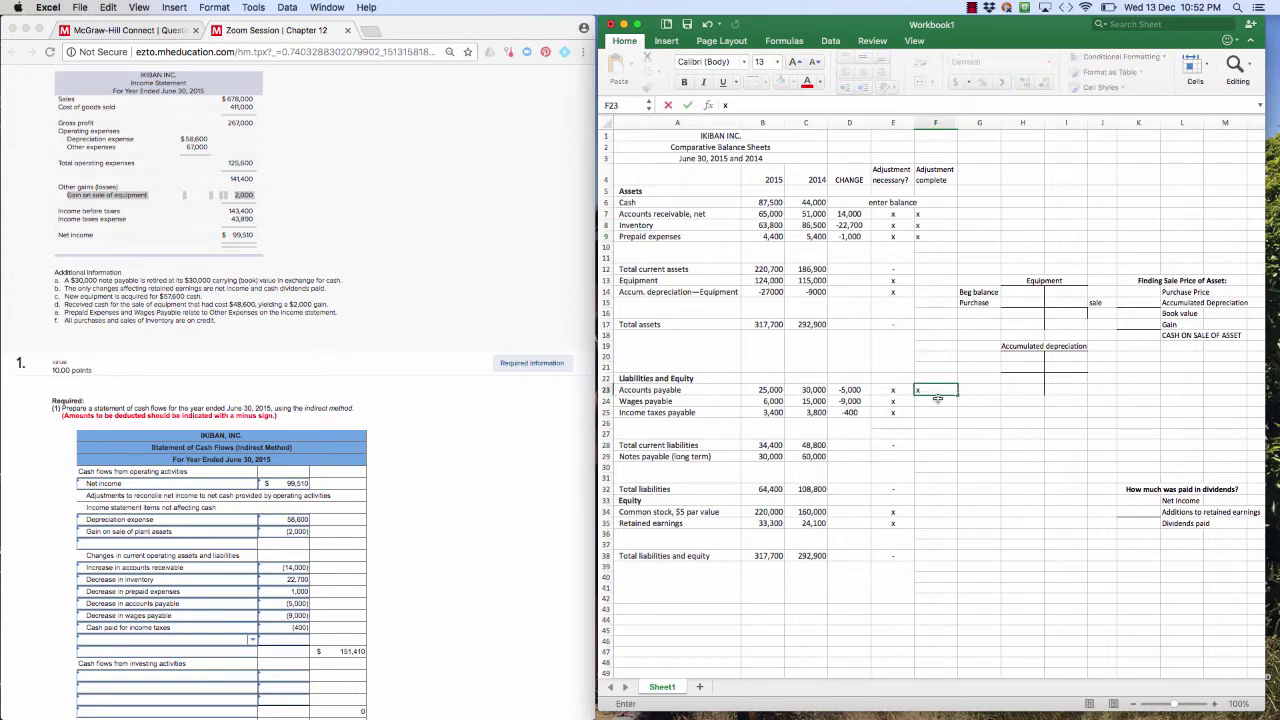
{"action": "left_click", "coordinate": [938, 399]}
{"action": "type", "text": "x"}
{"action": "left_click", "coordinate": [934, 411]}
{"action": "type", "text": "x"}
{"action": "left_click", "coordinate": [950, 467]}
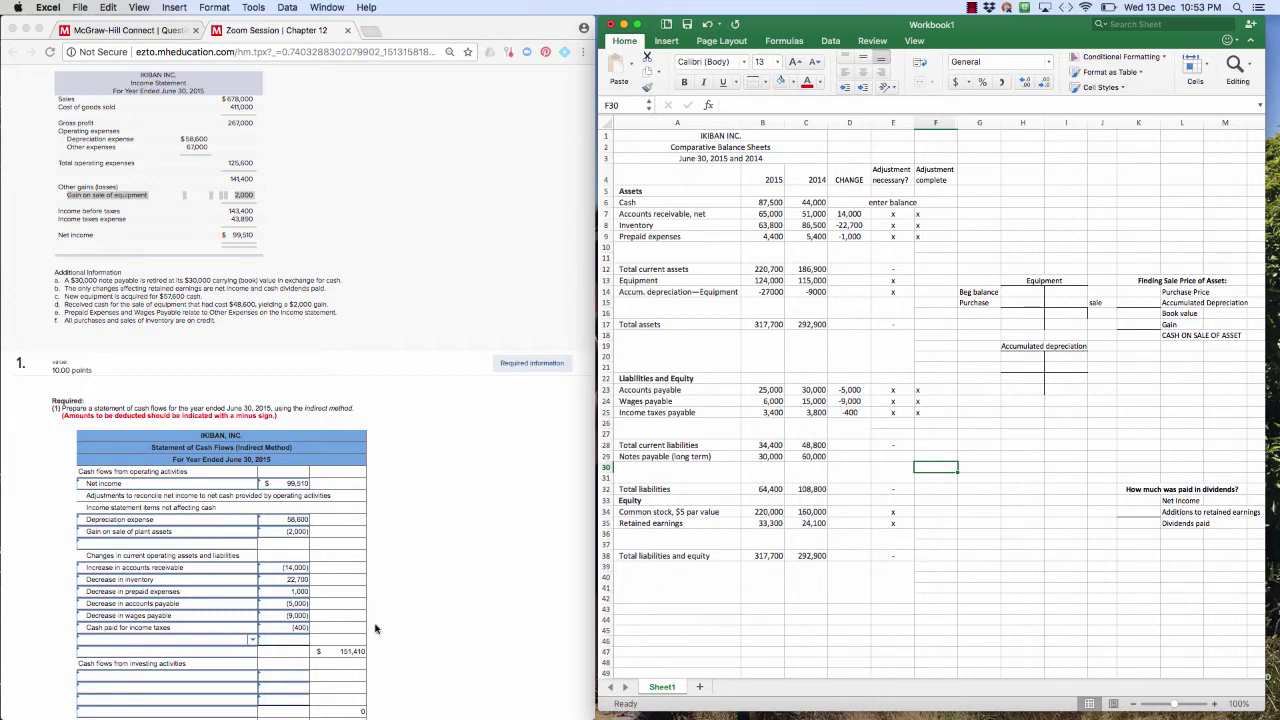
Under investing activities, enter Cash paid for equipment of (57,600), making the net cash increase $93,810.
{"action": "left_click", "coordinate": [347, 655]}
{"action": "left_click", "coordinate": [418, 644]}
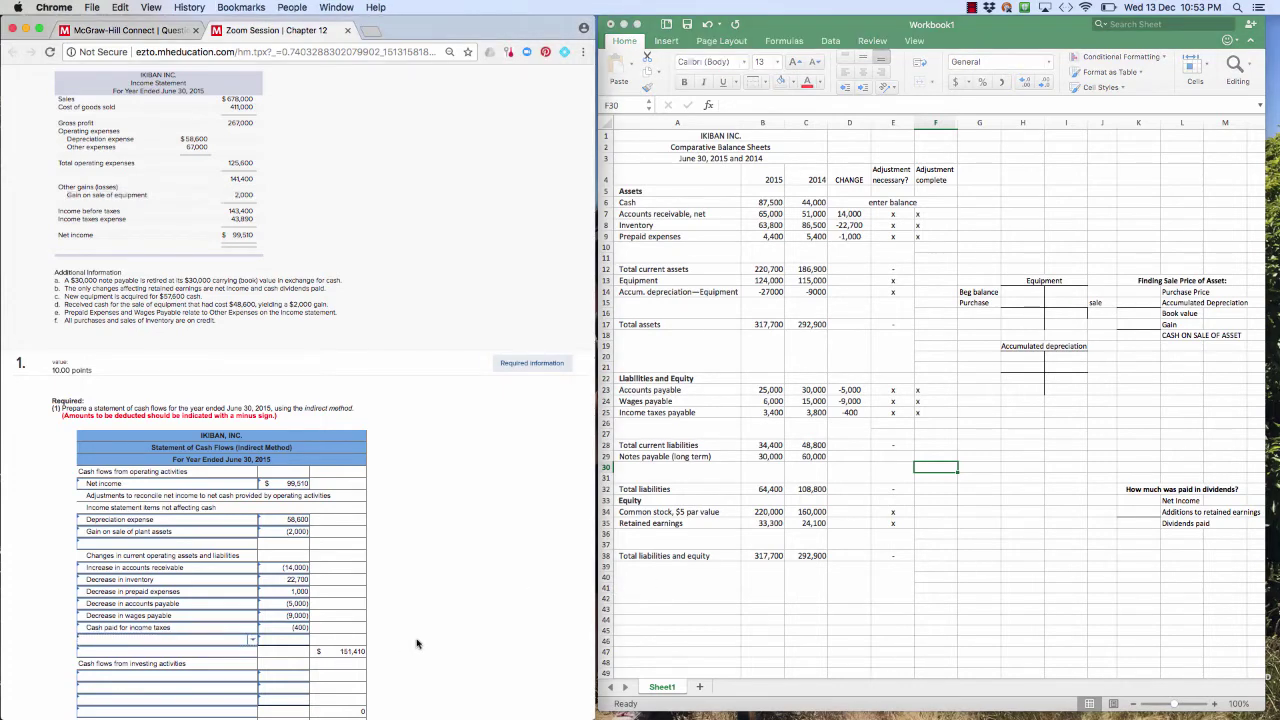
{"action": "scroll", "coordinate": [418, 644], "scroll_direction": "down", "scroll_amount": 5}
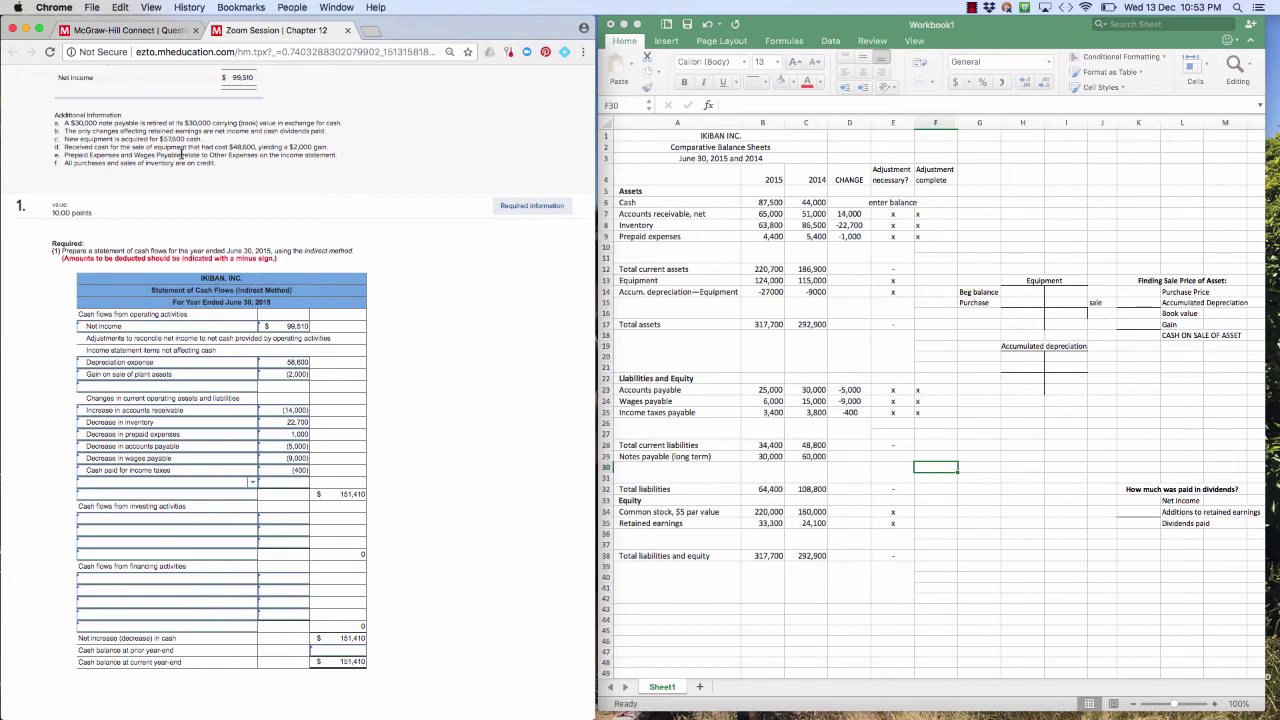
{"action": "left_click", "coordinate": [122, 517]}
{"action": "type", "text": "purchase"}
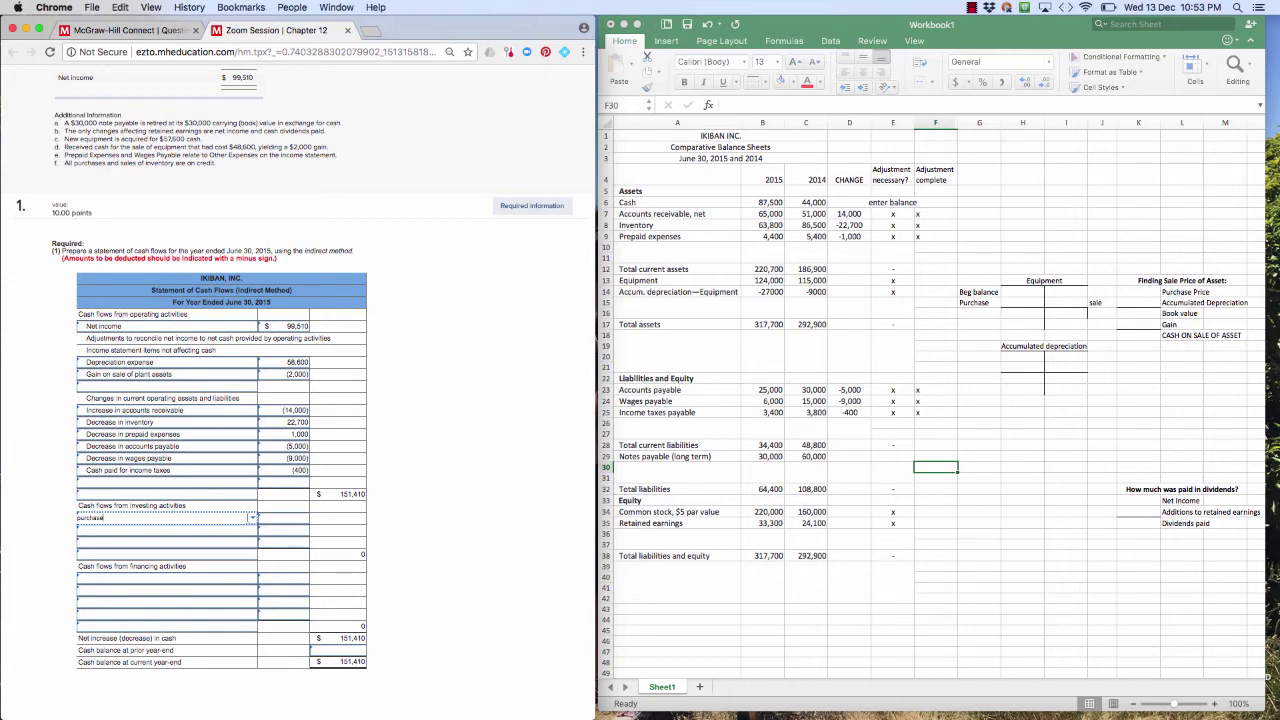
{"action": "left_click", "coordinate": [252, 517]}
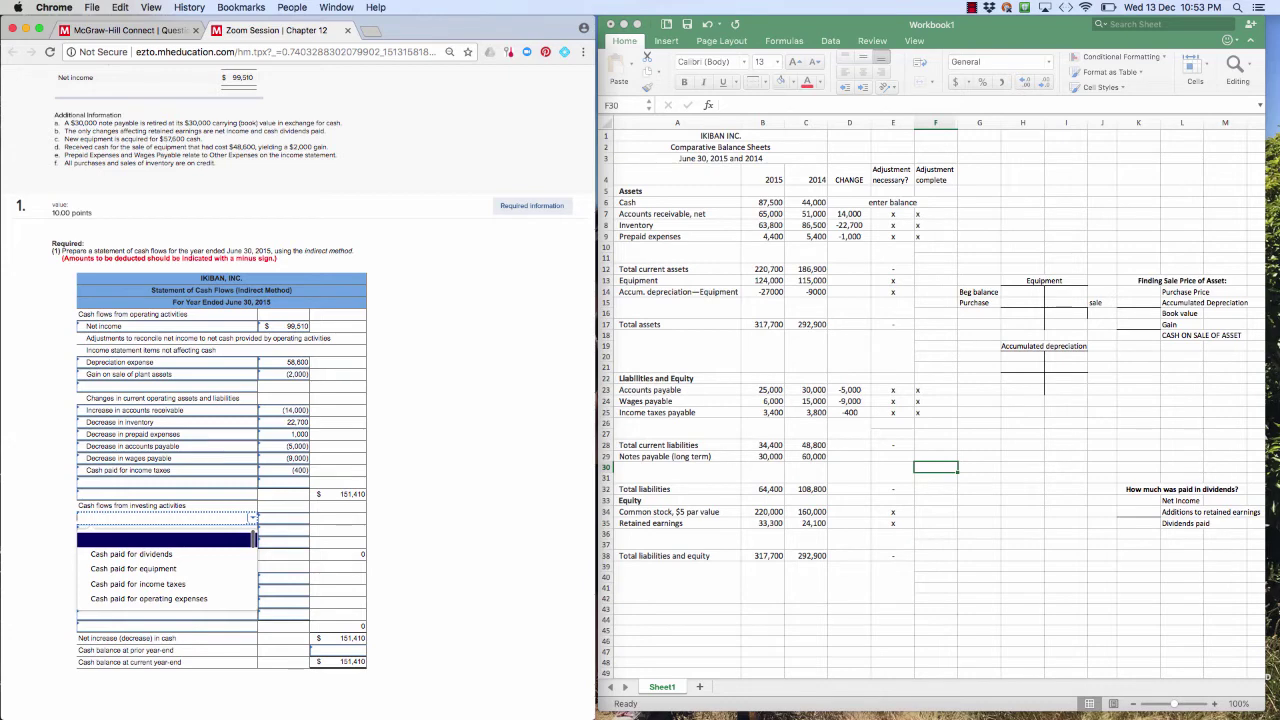
{"action": "key", "text": "Down"}
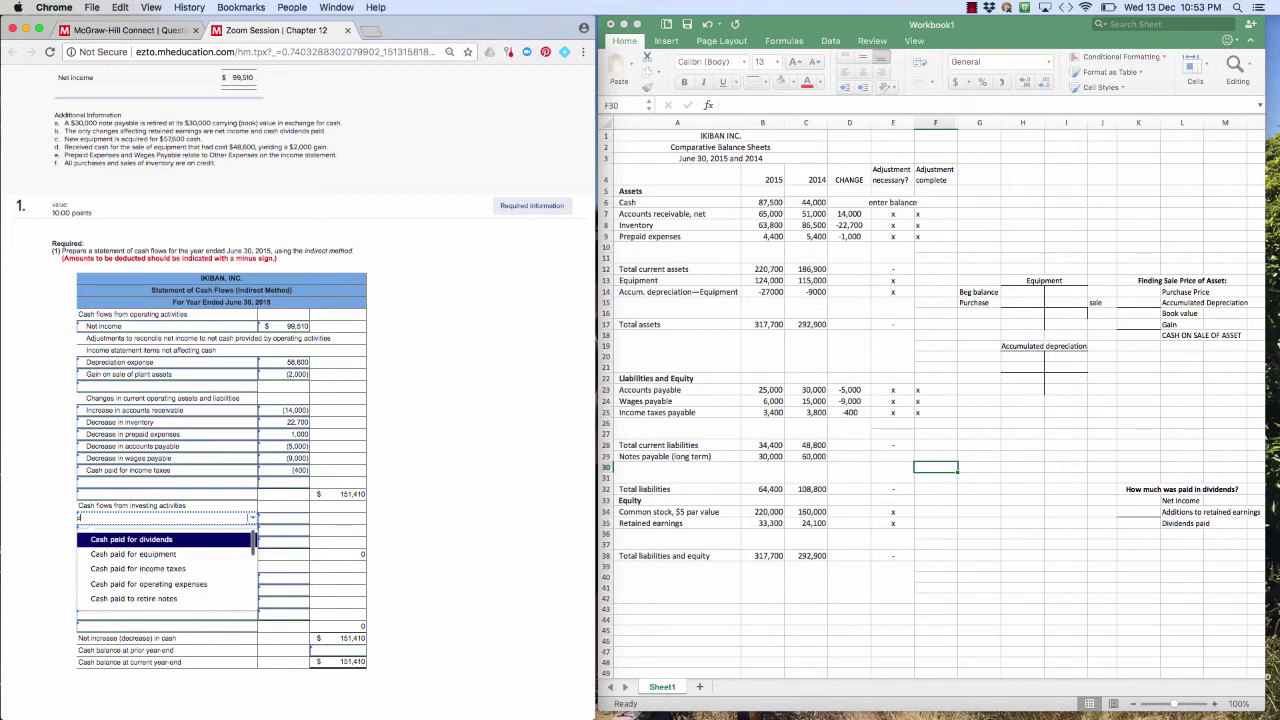
{"action": "key", "text": "Up"}
{"action": "left_click", "coordinate": [134, 552]}
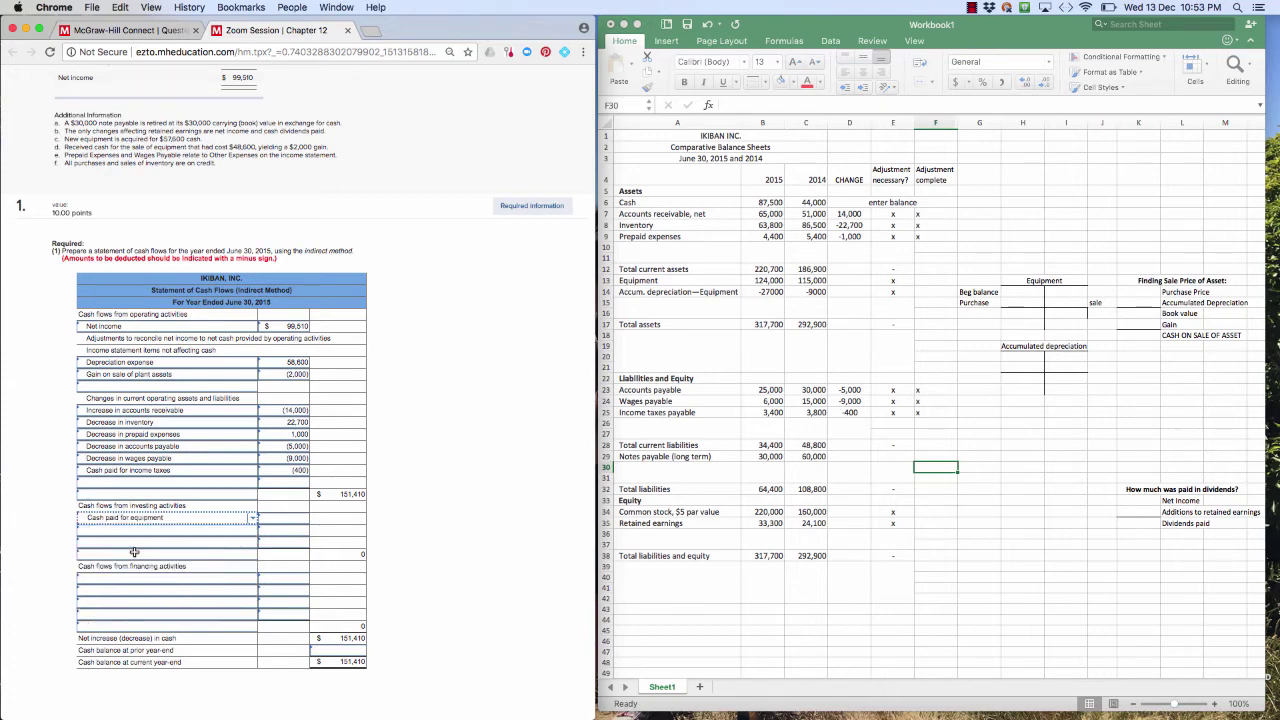
{"action": "left_click", "coordinate": [271, 518]}
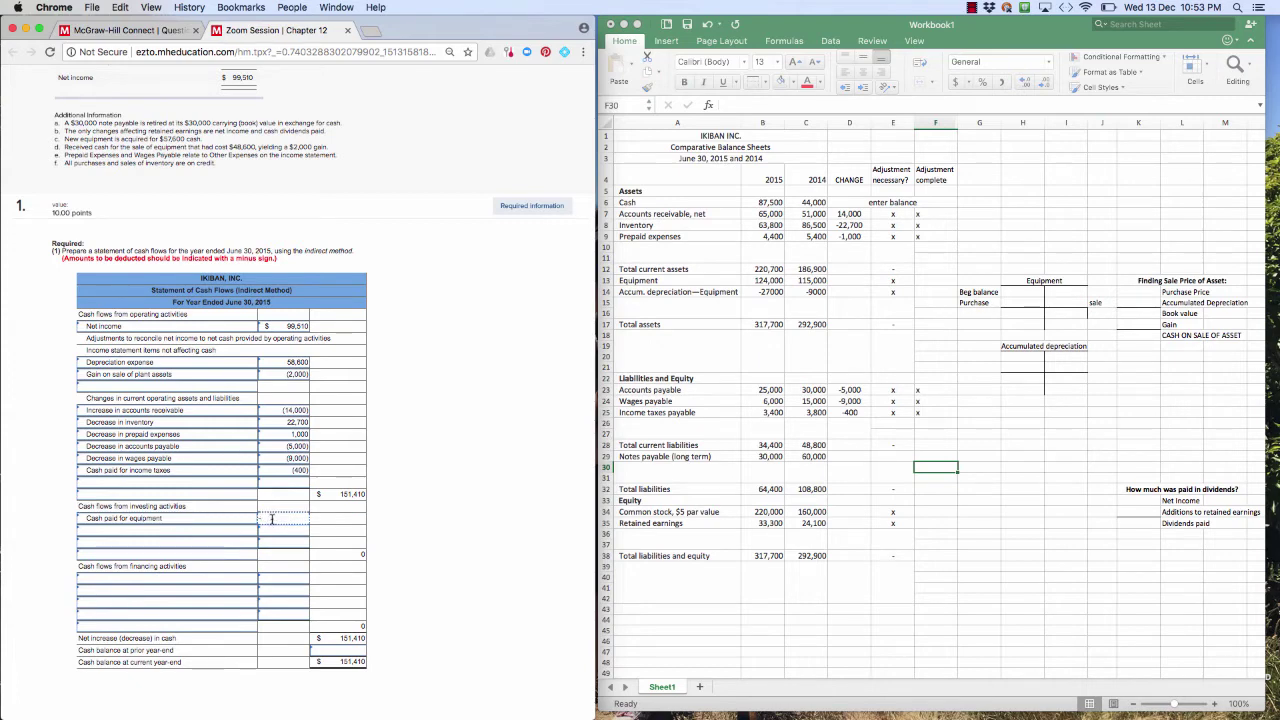
{"action": "type", "text": "-57600"}
{"action": "key", "text": "Tab"}
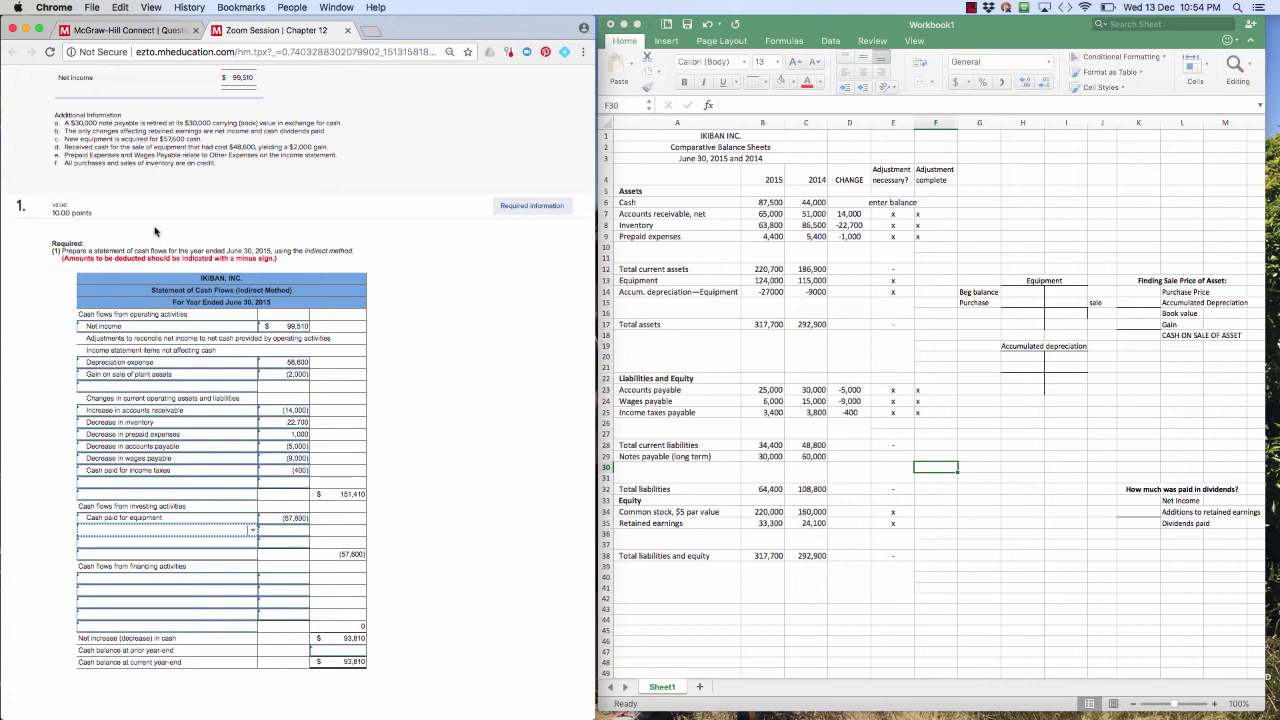
Highlight note d ($48,600 equipment sold at a $2,000 gain), then select the Excel T-account area.
{"action": "left_click", "coordinate": [66, 148]}
{"action": "left_click_drag", "start_coordinate": [66, 148], "coordinate": [331, 148]}
{"action": "left_click", "coordinate": [258, 147]}
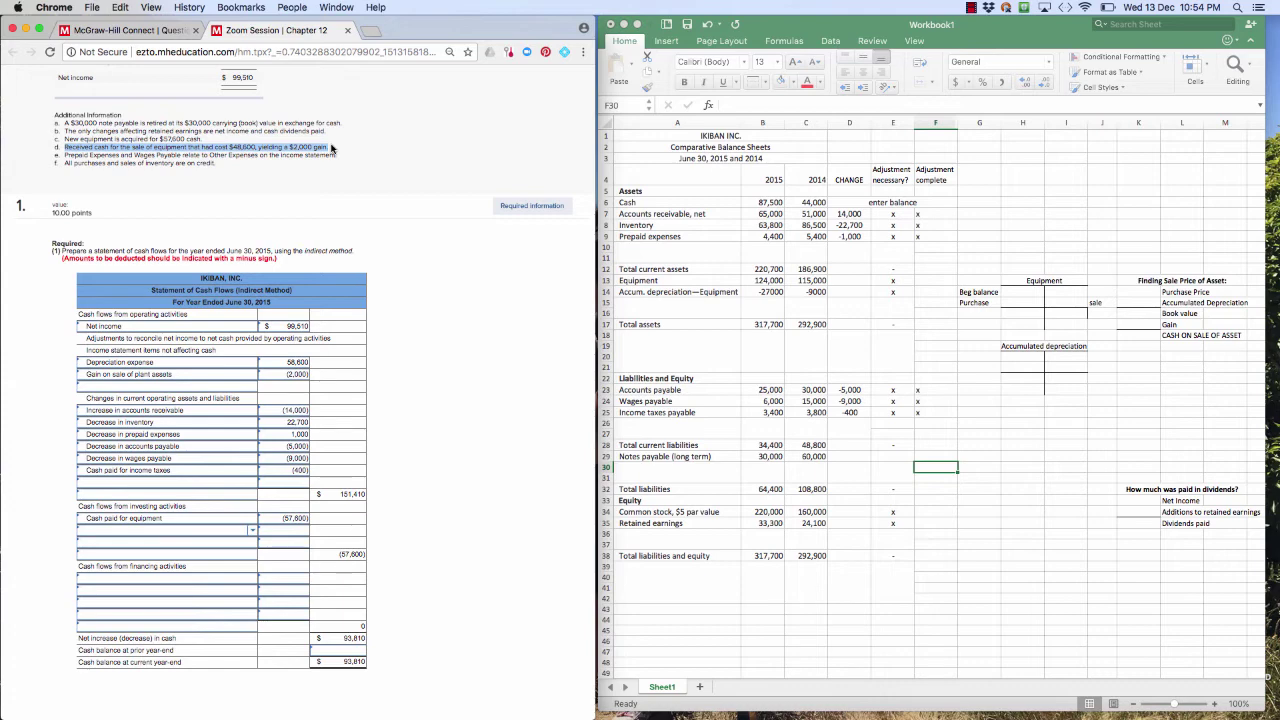
{"action": "left_click", "coordinate": [962, 273]}
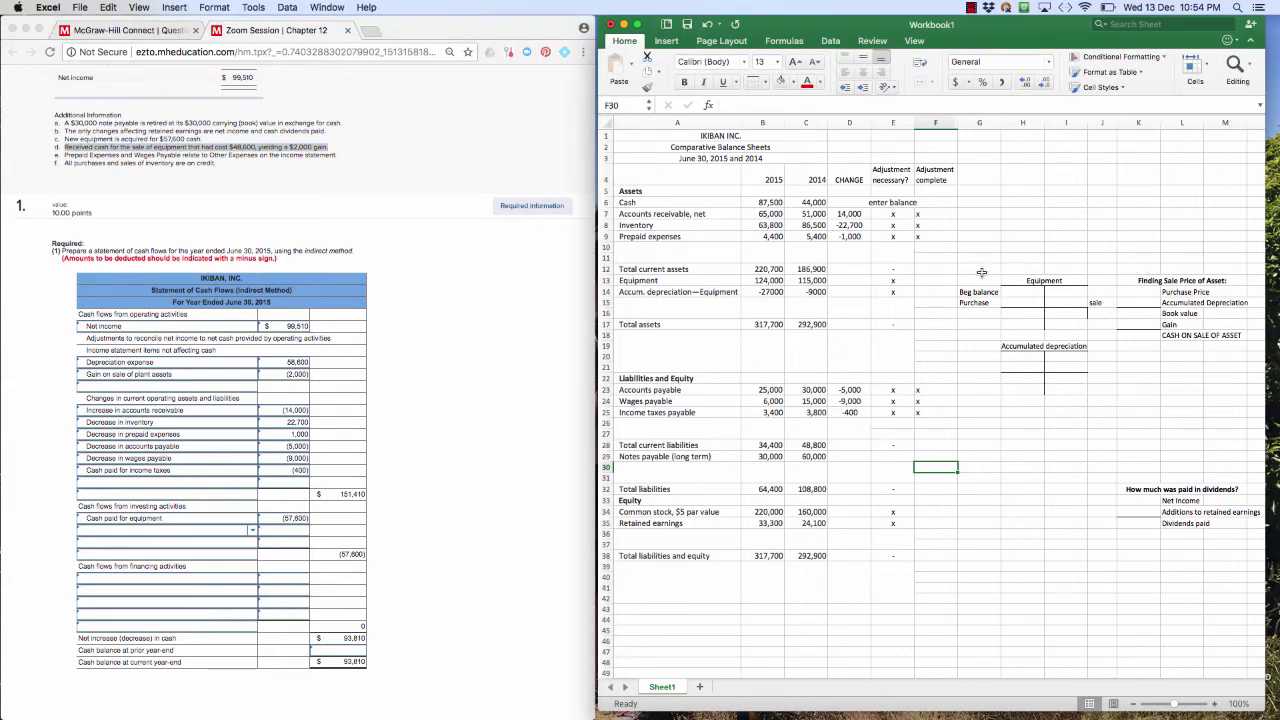
{"action": "mouse_move", "coordinate": [981, 272]}
{"action": "left_mouse_down"}
{"action": "mouse_move", "coordinate": [1200, 290]}
{"action": "mouse_move", "coordinate": [1182, 407]}
{"action": "left_mouse_up"}
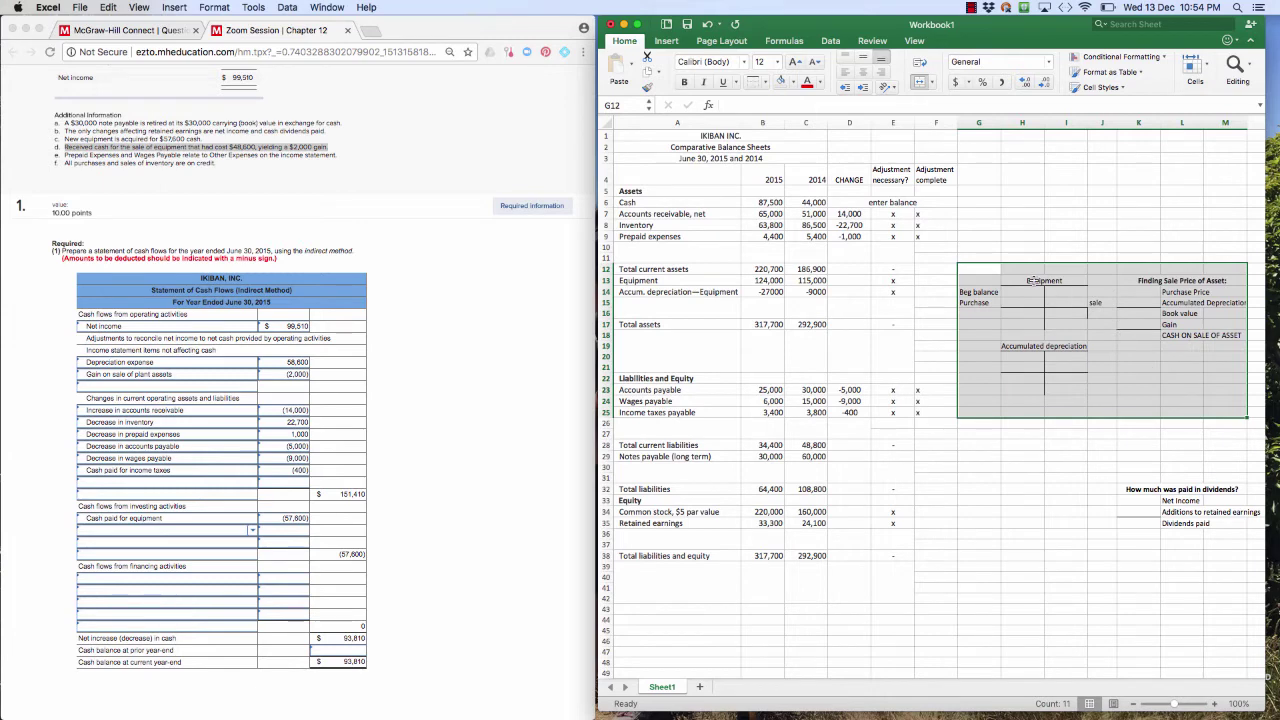
Enter Equipment beginning balance =C13 (115,000), purchase 57,600 and sale 48,600 in the T-account.
{"action": "left_click_drag", "start_coordinate": [1034, 280], "coordinate": [1038, 388]}
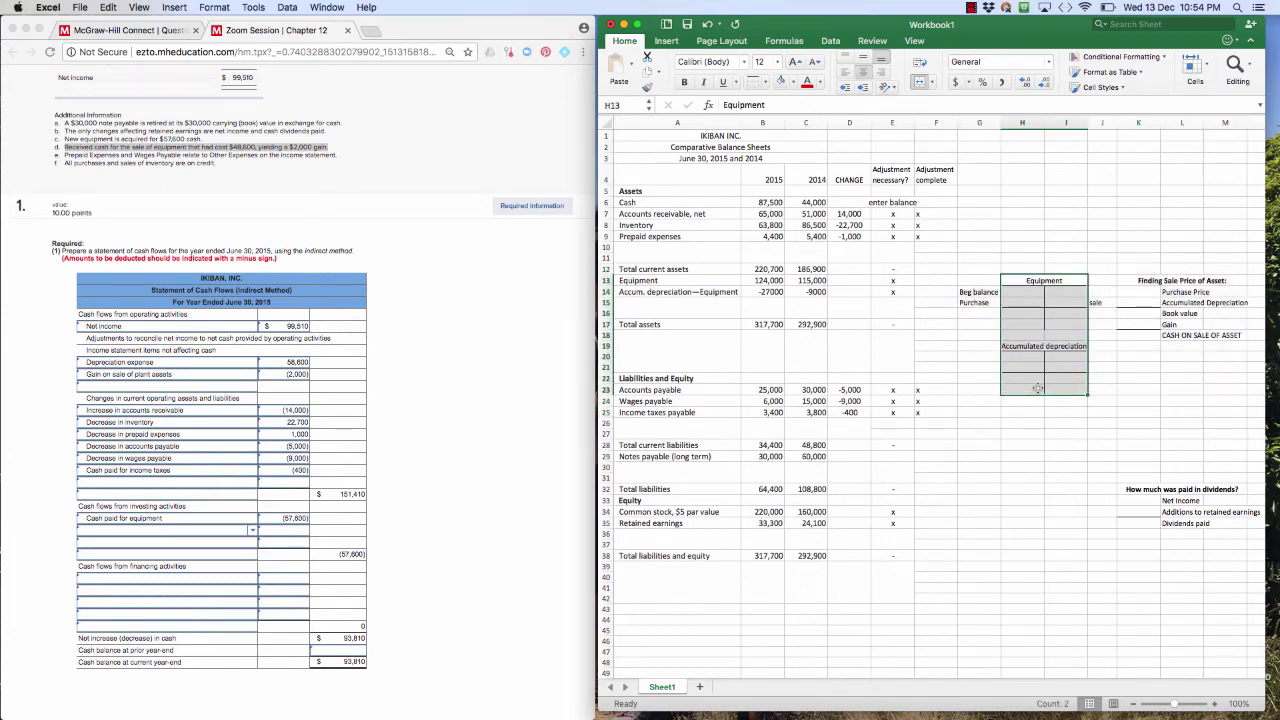
{"action": "left_click", "coordinate": [1150, 277]}
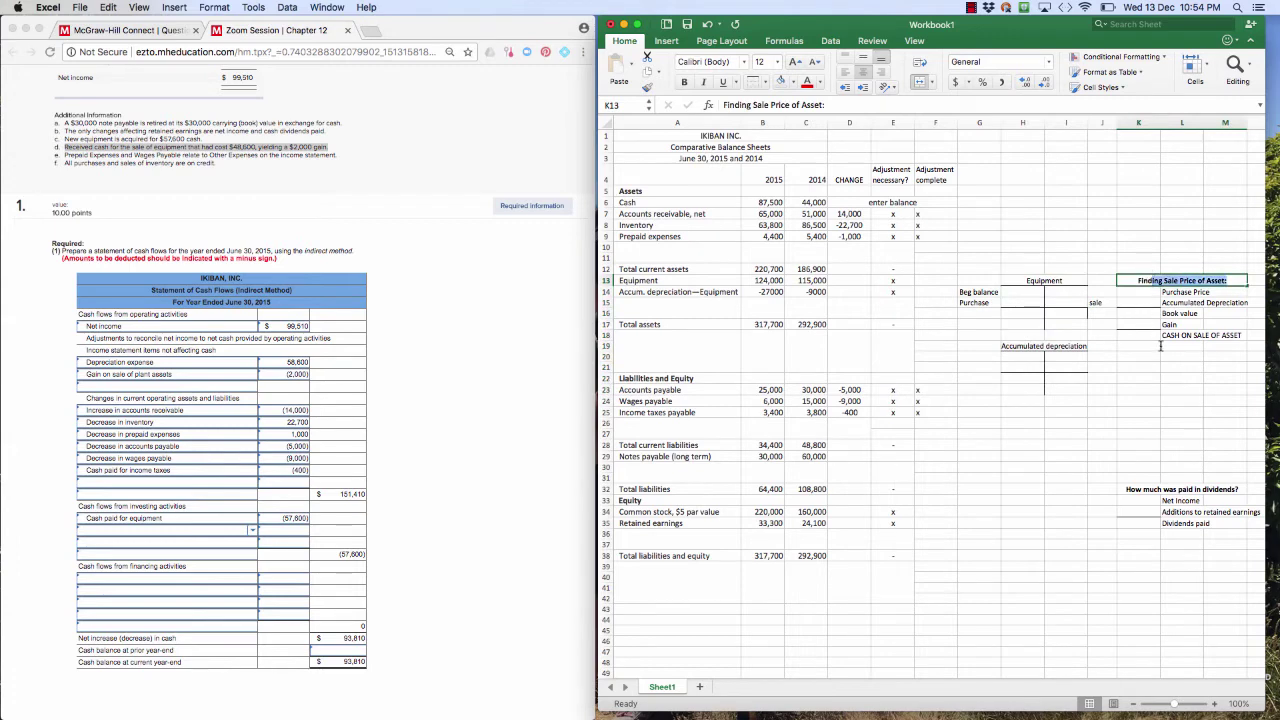
{"action": "double_click", "coordinate": [1164, 376]}
{"action": "key", "text": "Escape"}
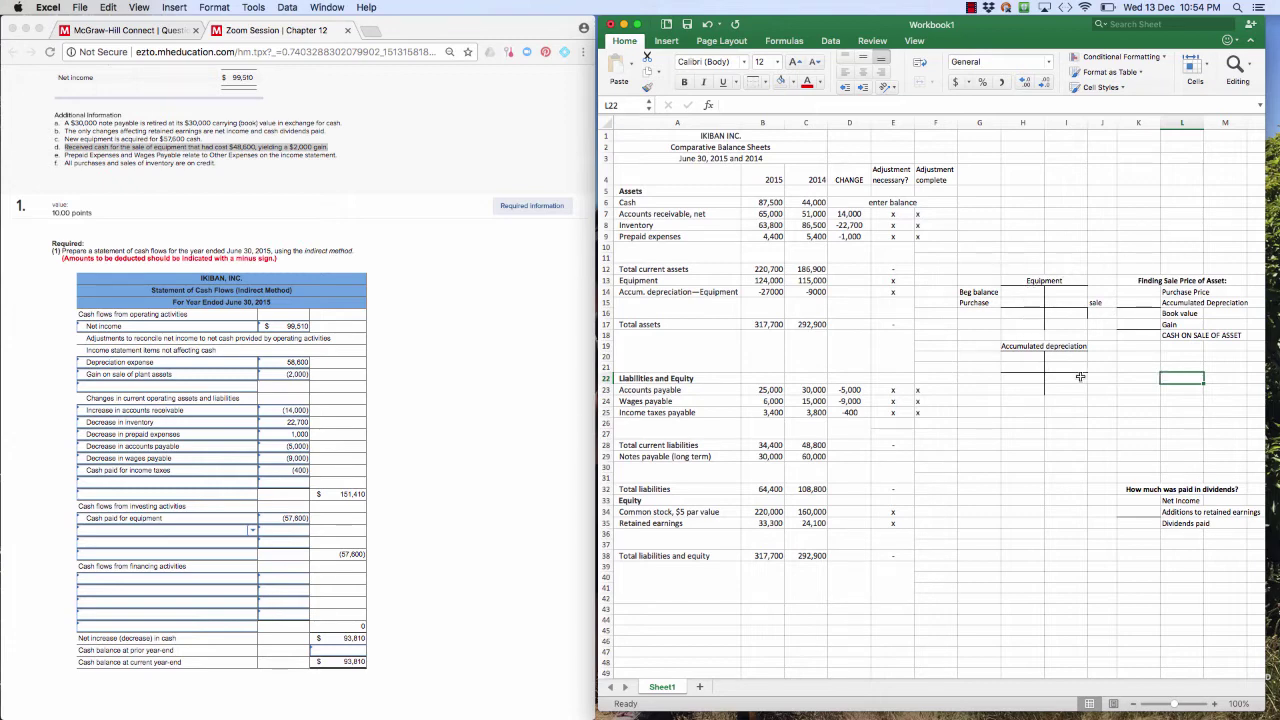
{"action": "left_click", "coordinate": [1019, 290]}
{"action": "type", "text": "="}
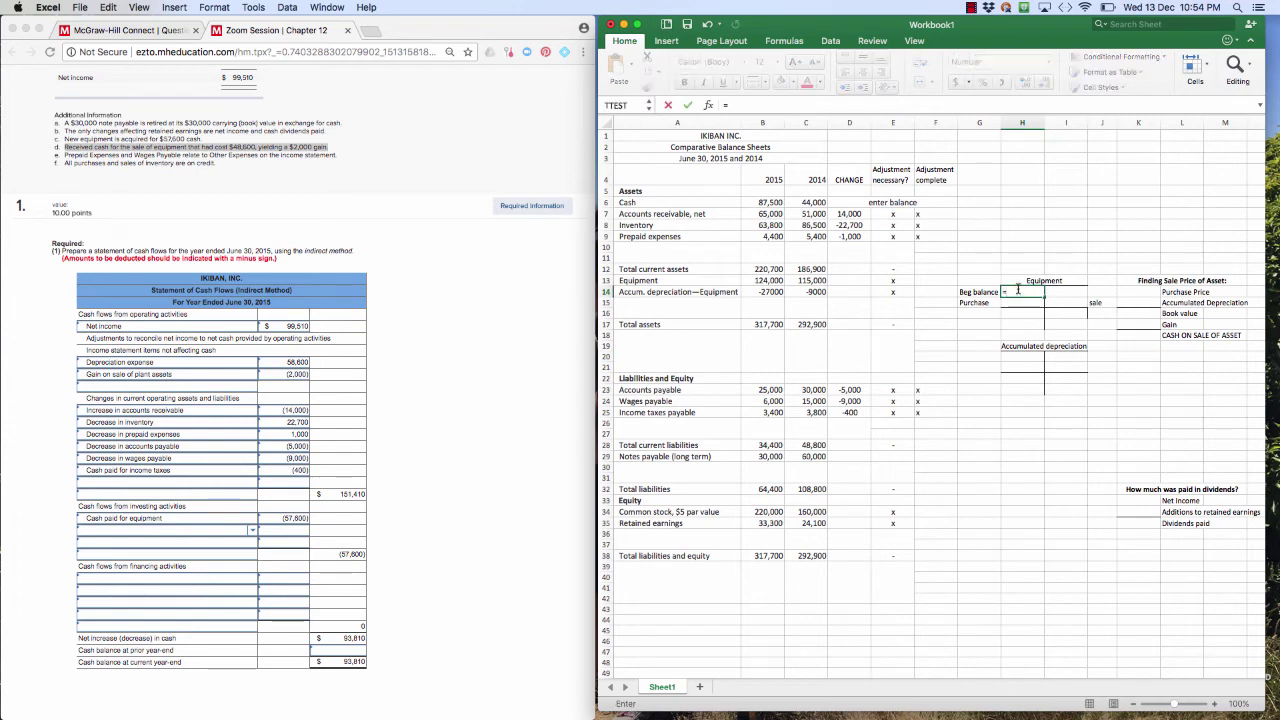
{"action": "left_click", "coordinate": [812, 281]}
{"action": "key", "text": "Return"}
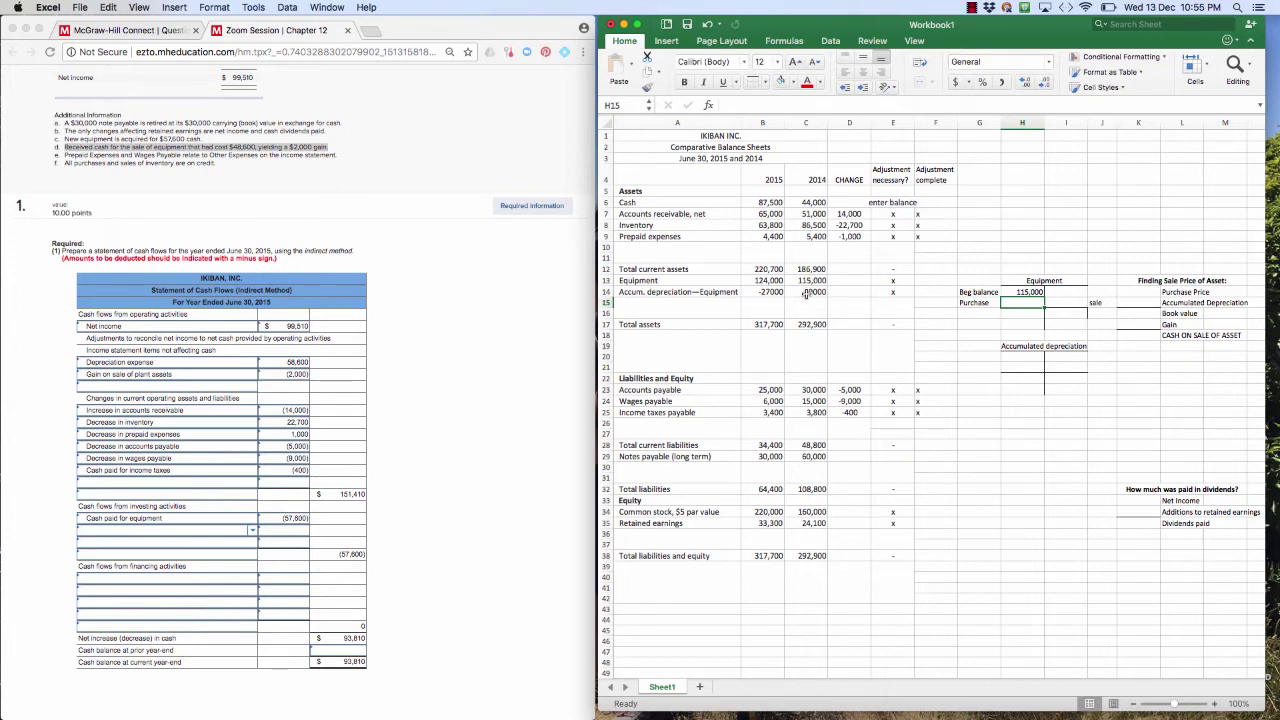
{"action": "type", "text": "57600"}
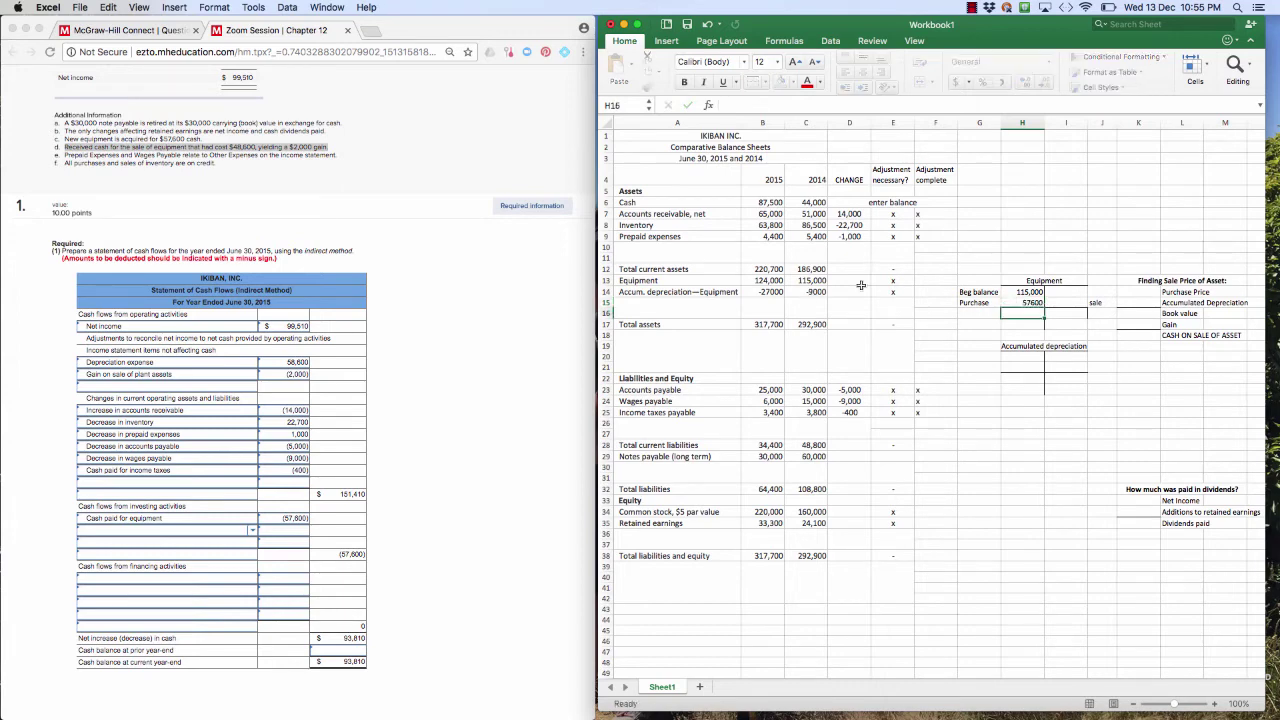
{"action": "left_click", "coordinate": [1062, 303]}
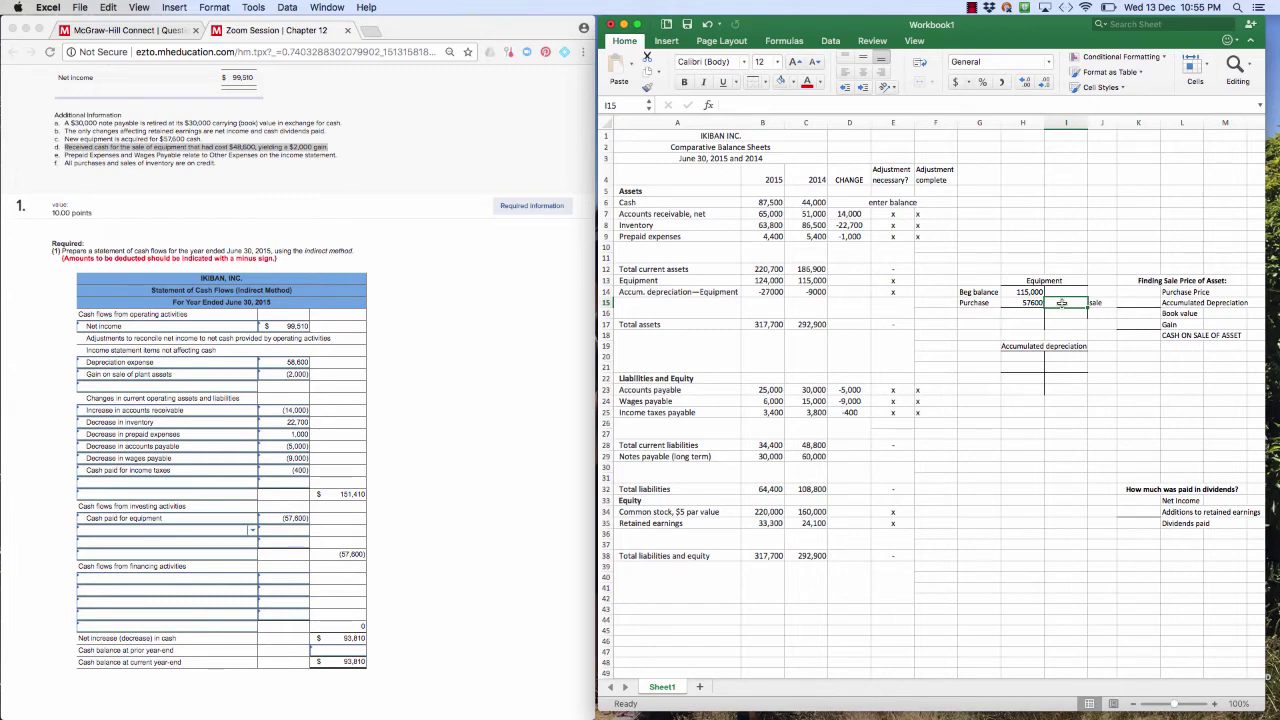
{"action": "type", "text": "48600"}
{"action": "key", "text": "Return"}
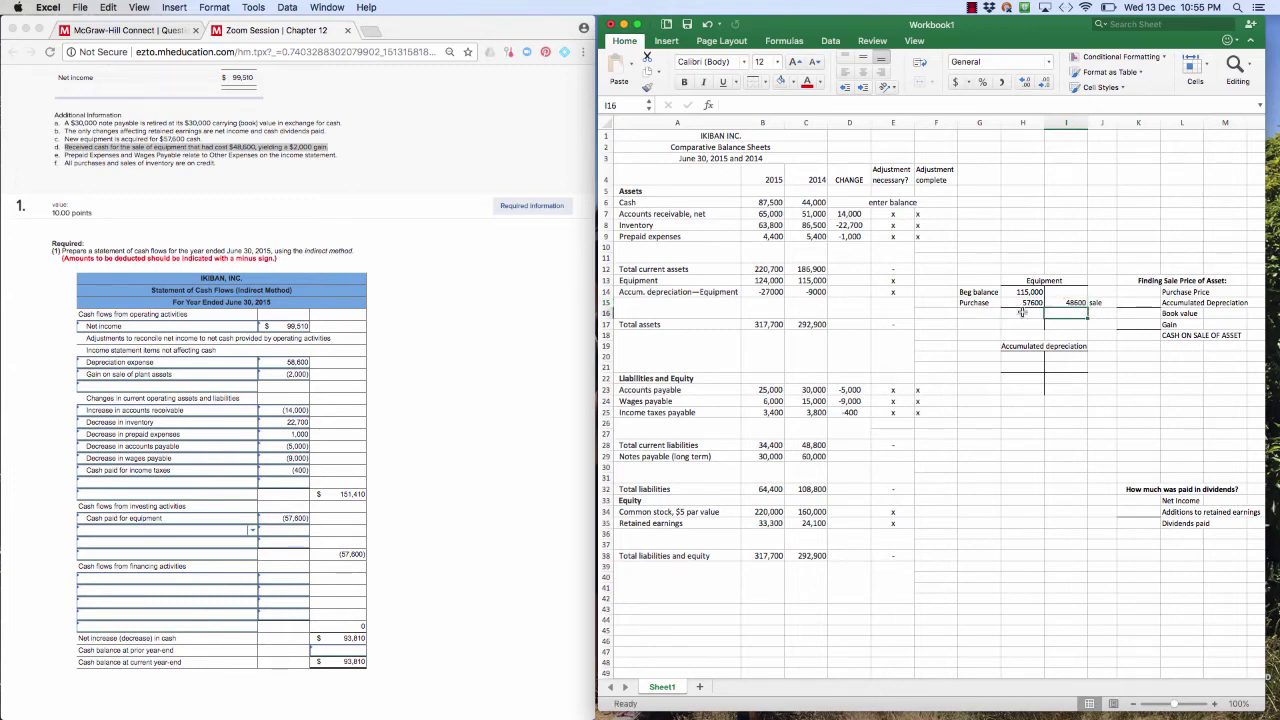
Compute the ending Equipment balance as =H14+H15-I15, giving 124,000.
{"action": "left_click", "coordinate": [1022, 313]}
{"action": "type", "text": "="}
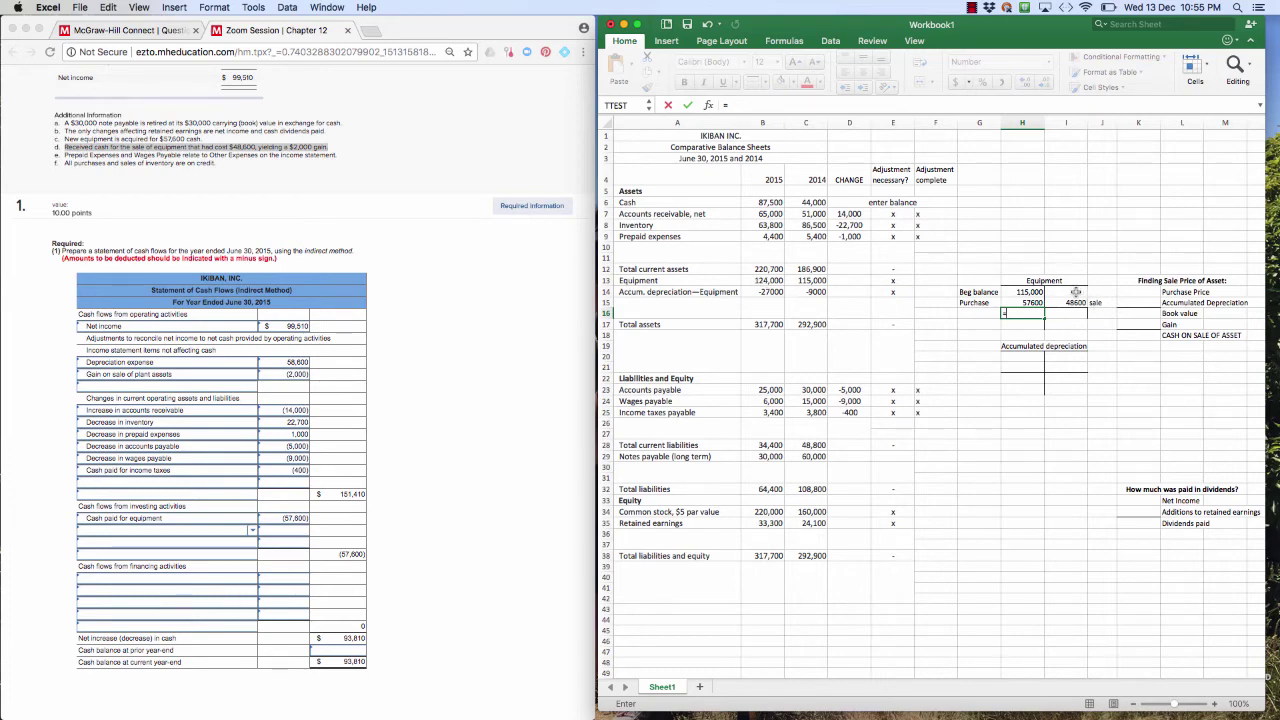
{"action": "left_click", "coordinate": [1030, 292]}
{"action": "type", "text": "+"}
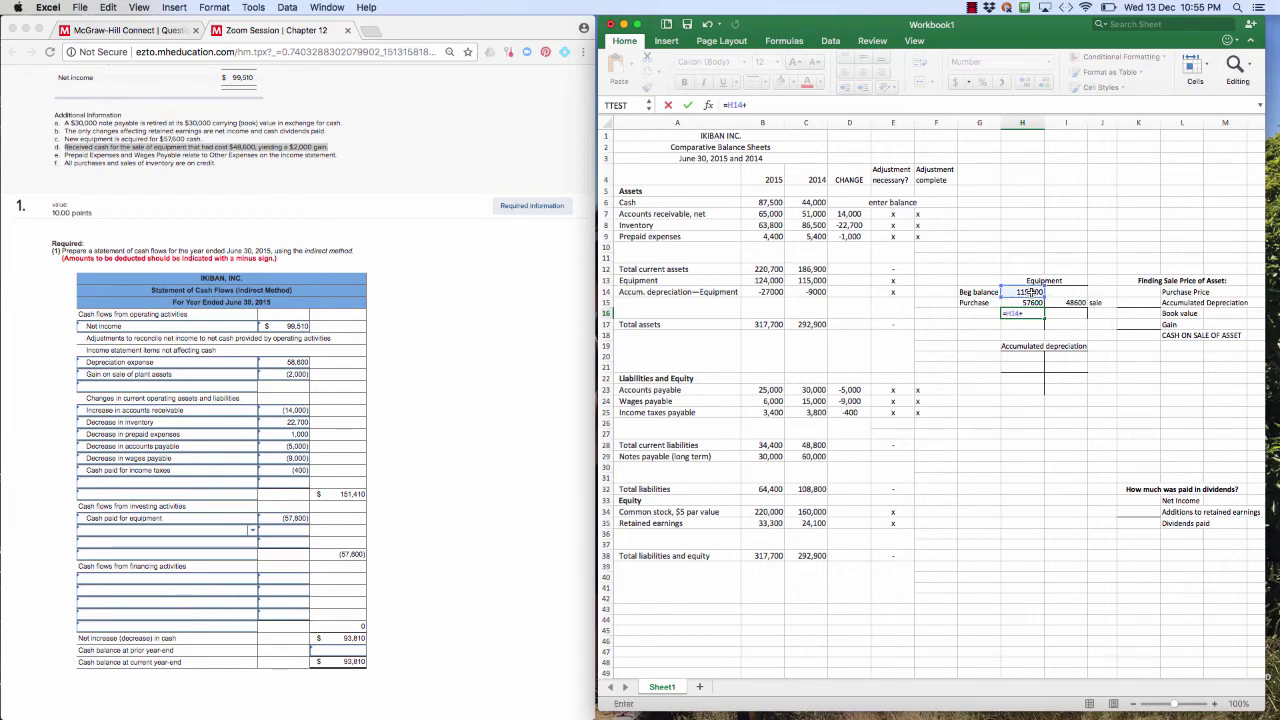
{"action": "left_click", "coordinate": [1022, 302]}
{"action": "type", "text": "-"}
{"action": "left_click", "coordinate": [1065, 302]}
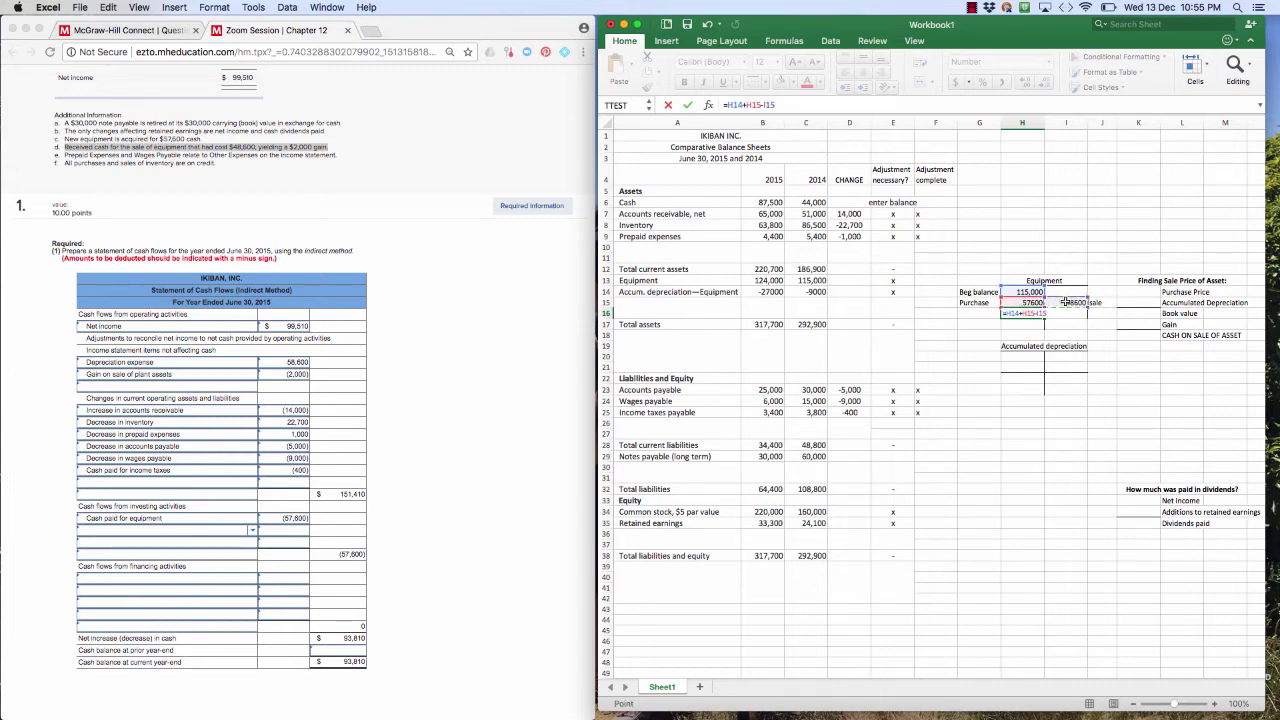
{"action": "key", "text": "Return"}
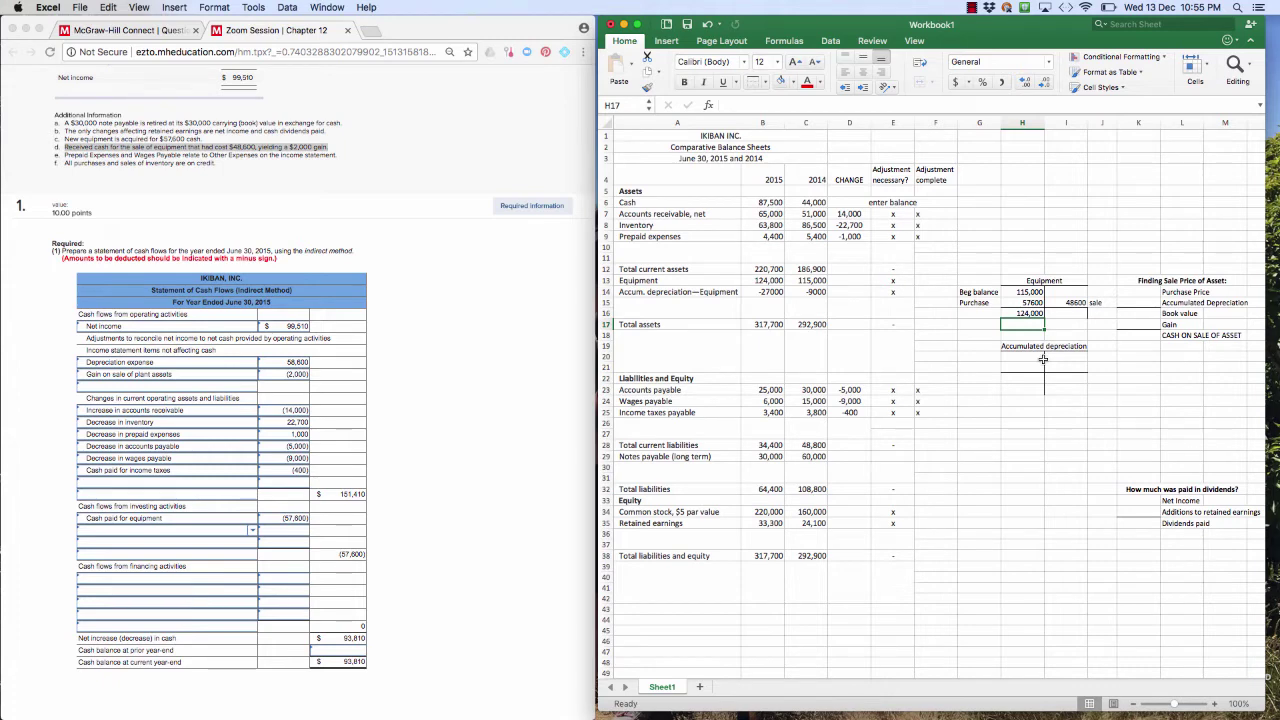
Enter accumulated depreciation beginning 9,000, credit 58,600 and ending balance 27,000.
{"action": "left_click", "coordinate": [1055, 356]}
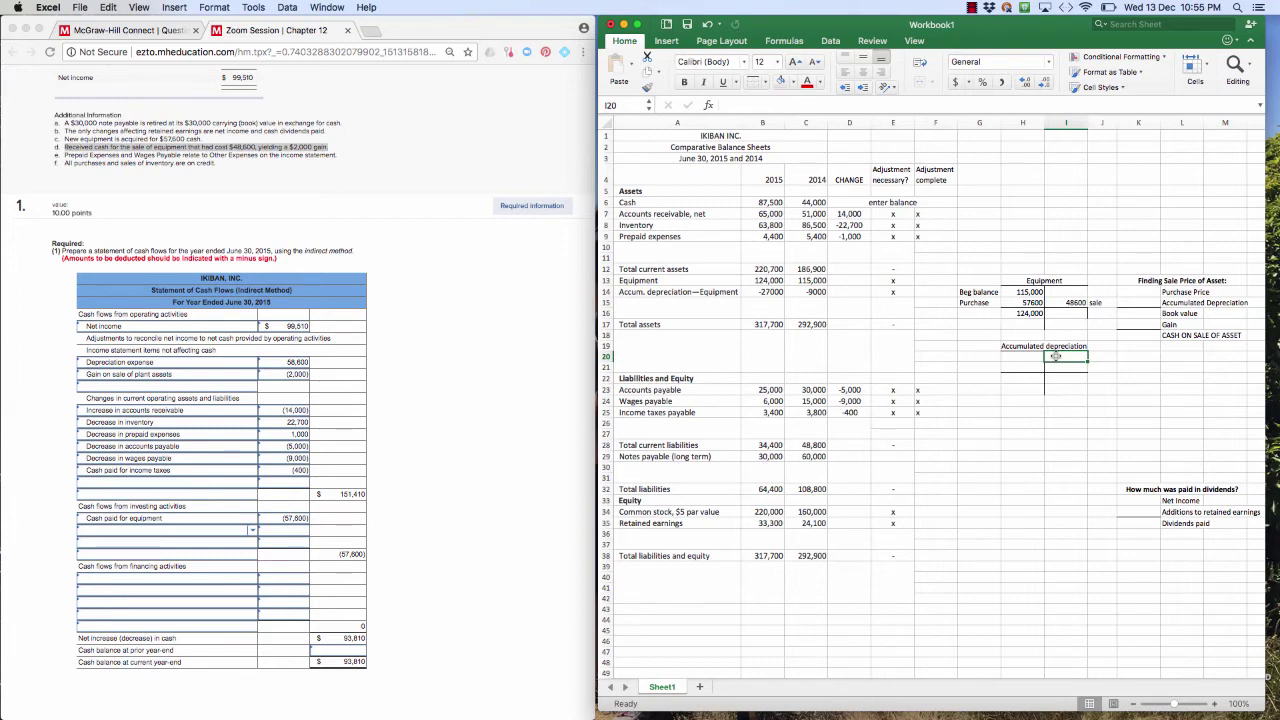
{"action": "type", "text": "9000"}
{"action": "key", "text": "Return"}
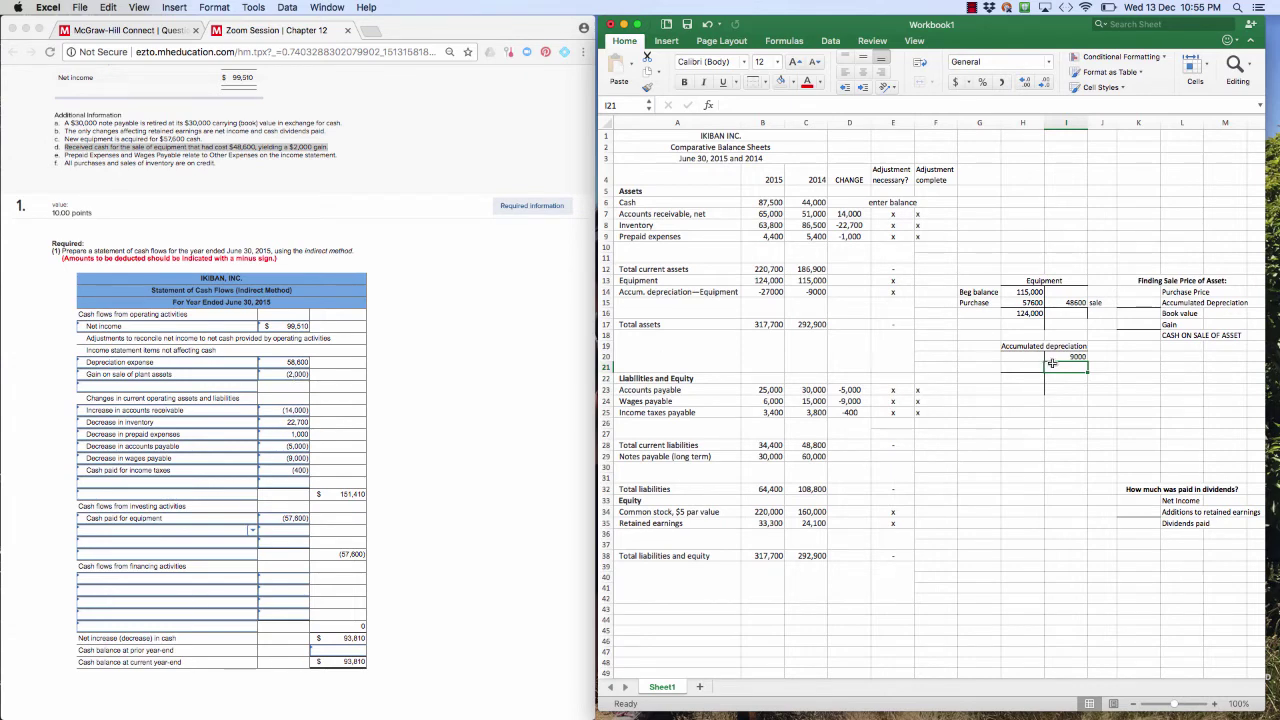
{"action": "type", "text": "58600"}
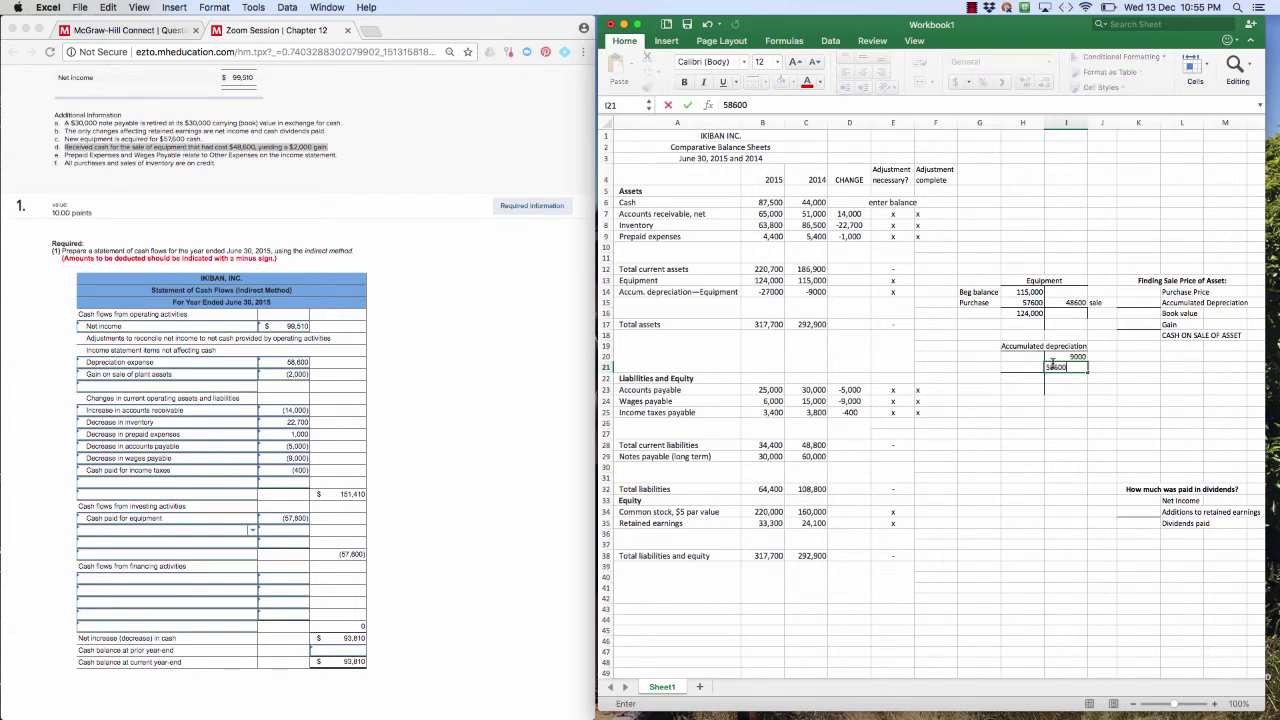
{"action": "key", "text": "Return"}
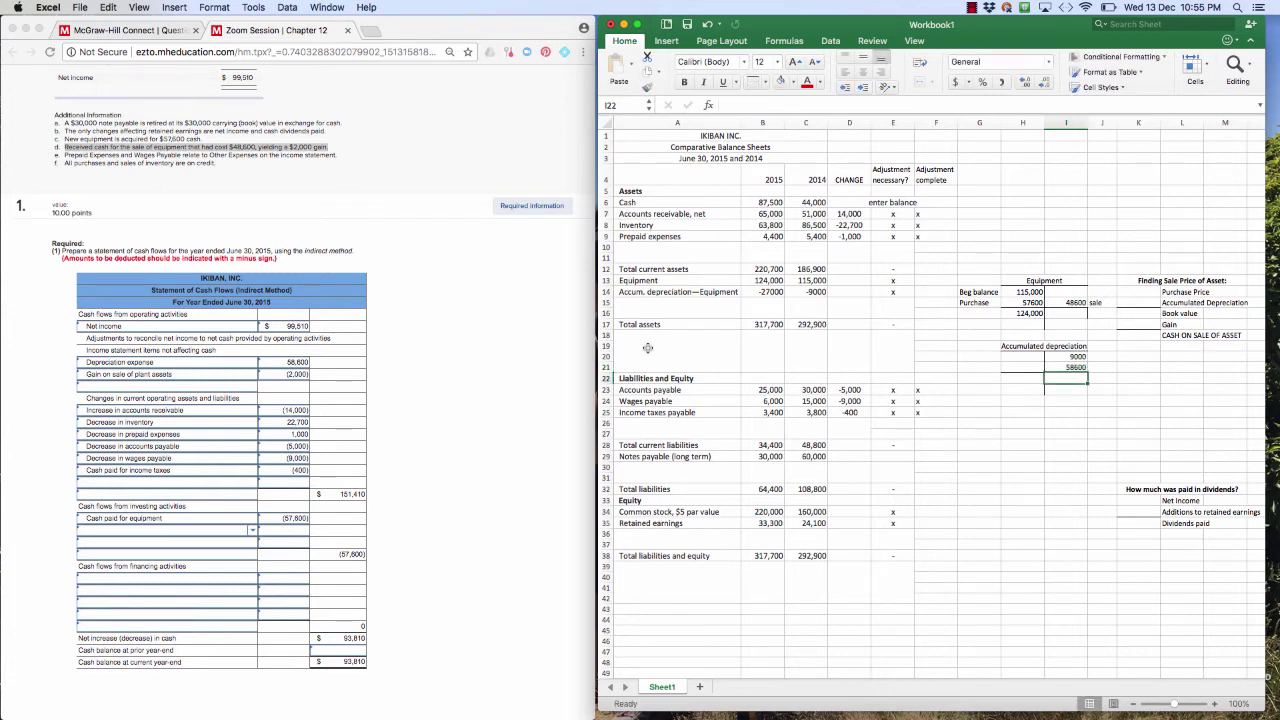
{"action": "left_click", "coordinate": [1020, 376]}
{"action": "type", "text": "27000"}
{"action": "key", "text": "Return"}
Put a ? placeholder in H21 and calculate the missing amount in H25 with =H22-I21-I20 (-40,600).
{"action": "left_click", "coordinate": [1020, 367]}
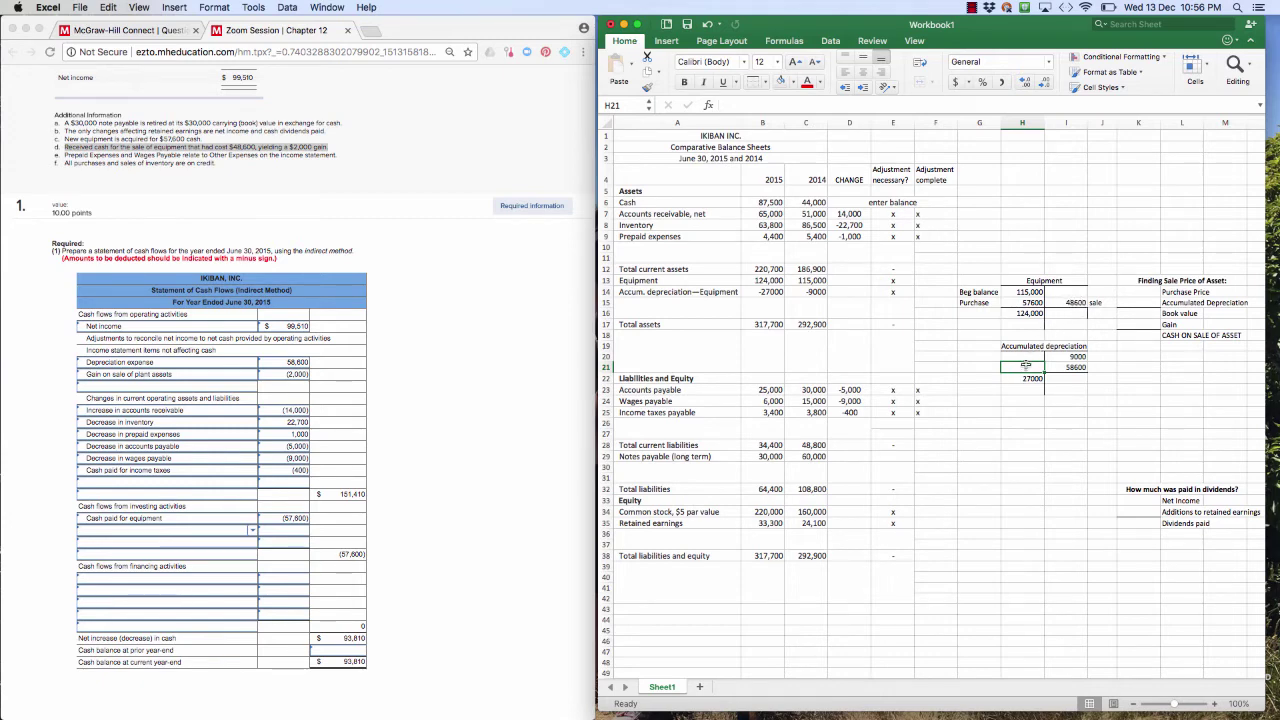
{"action": "type", "text": "7"}
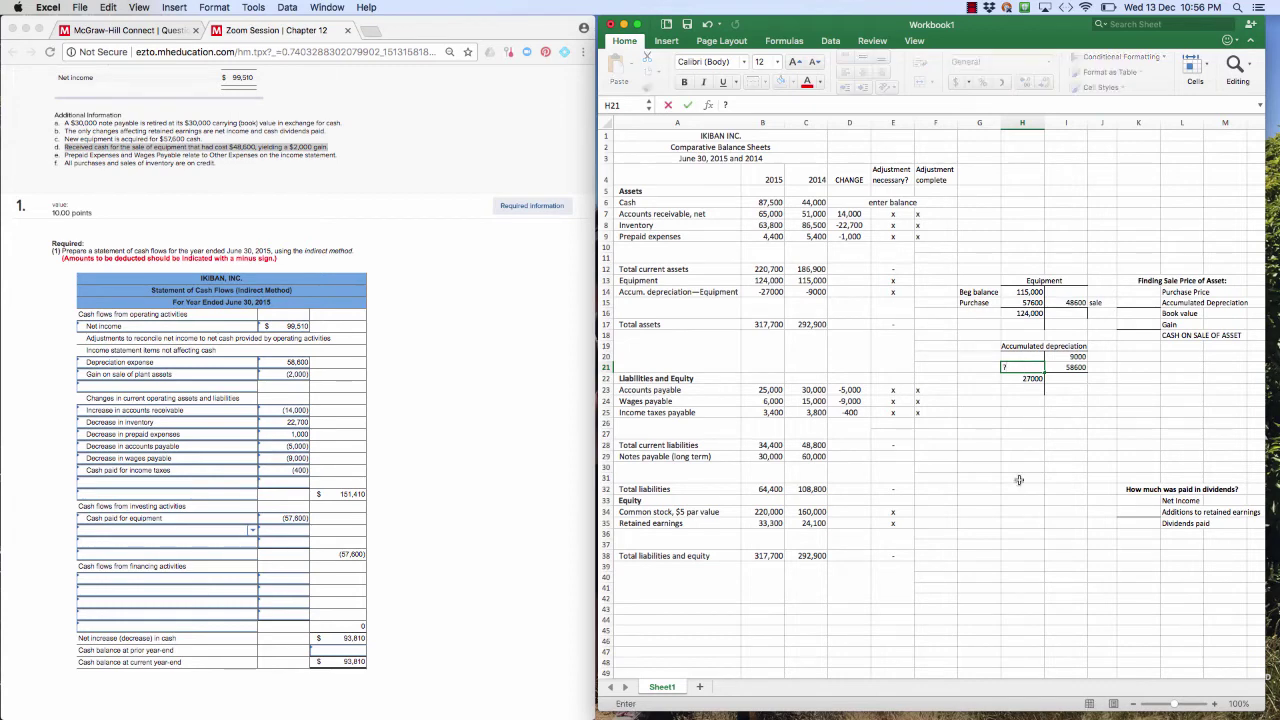
{"action": "left_click", "coordinate": [1017, 434]}
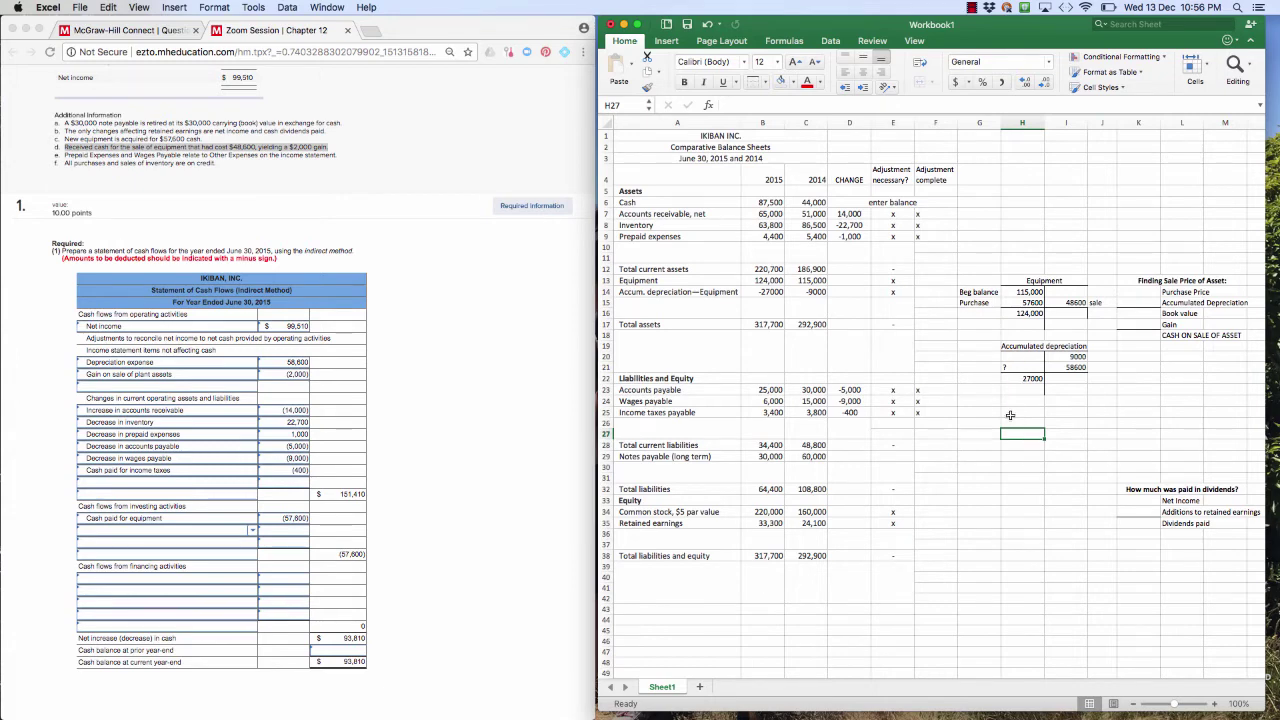
{"action": "left_click", "coordinate": [1010, 413]}
{"action": "type", "text": "="}
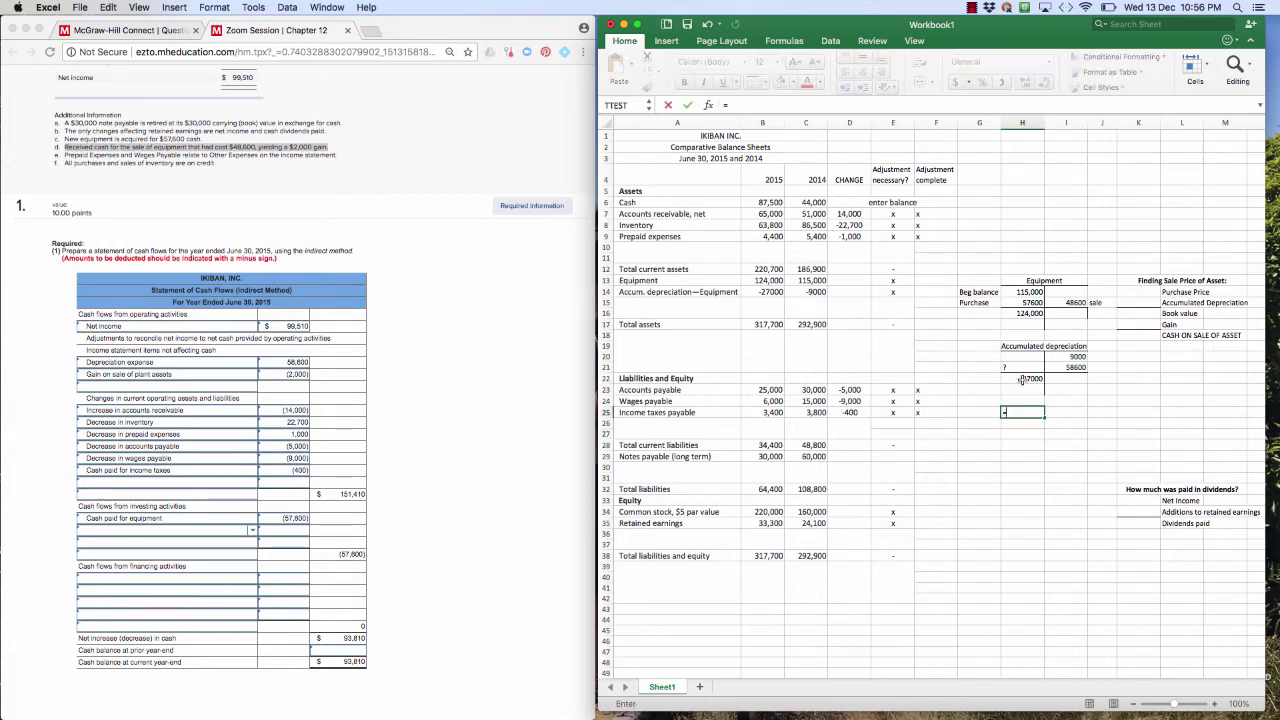
{"action": "left_click", "coordinate": [1022, 378]}
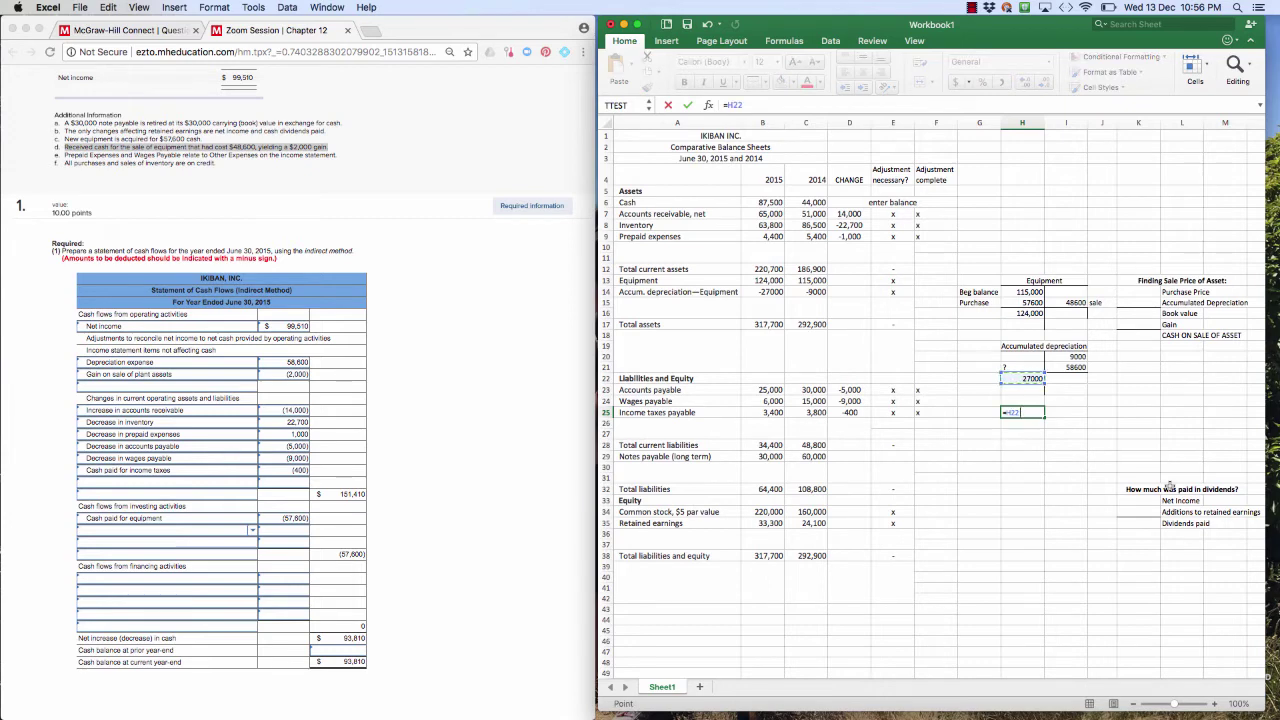
{"action": "type", "text": "-"}
{"action": "left_click", "coordinate": [1075, 367]}
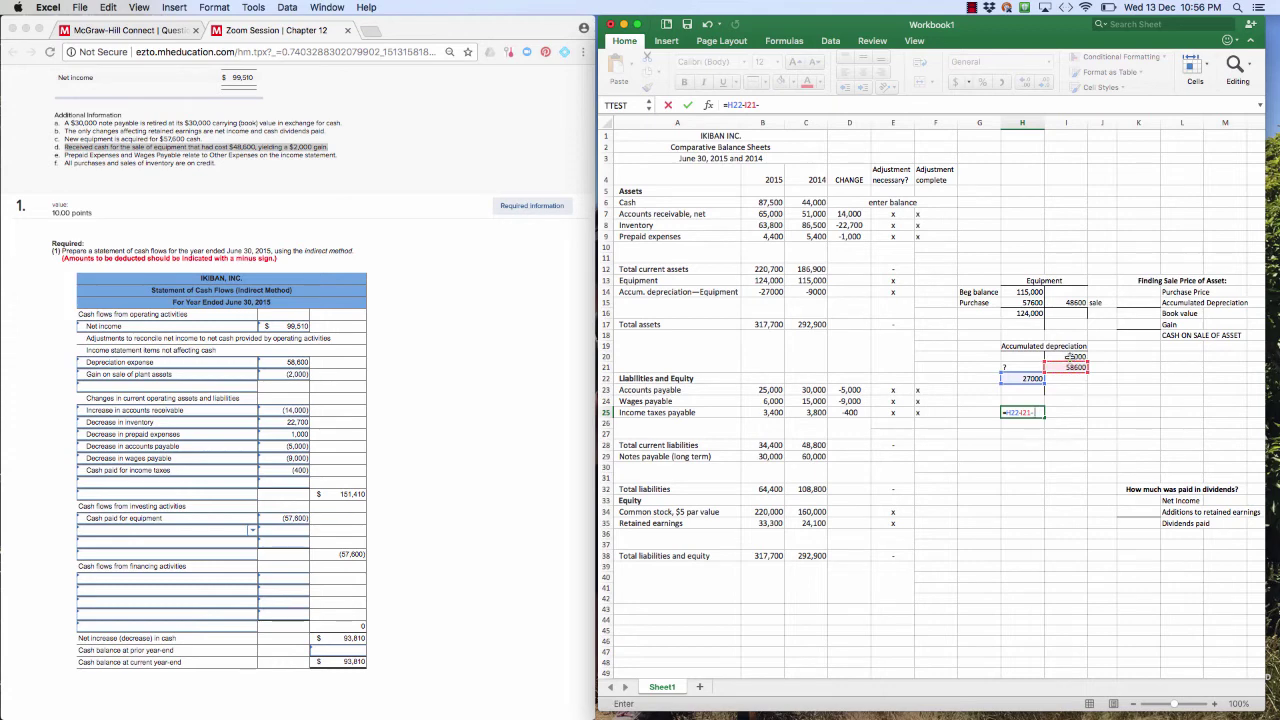
{"action": "type", "text": "-"}
{"action": "left_click", "coordinate": [1068, 356]}
{"action": "key", "text": "Return"}
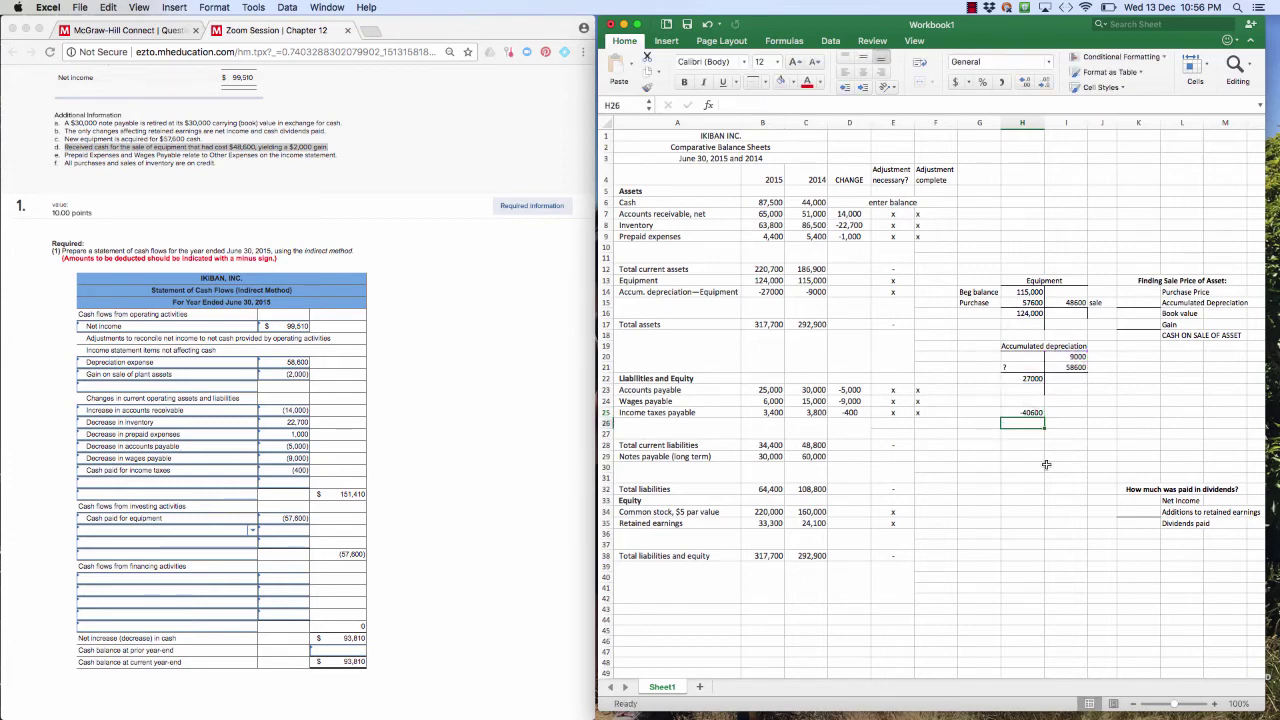
Replace the H21 placeholder with 40,600 and delete the H25 helper formula.
{"action": "left_click", "coordinate": [1025, 413]}
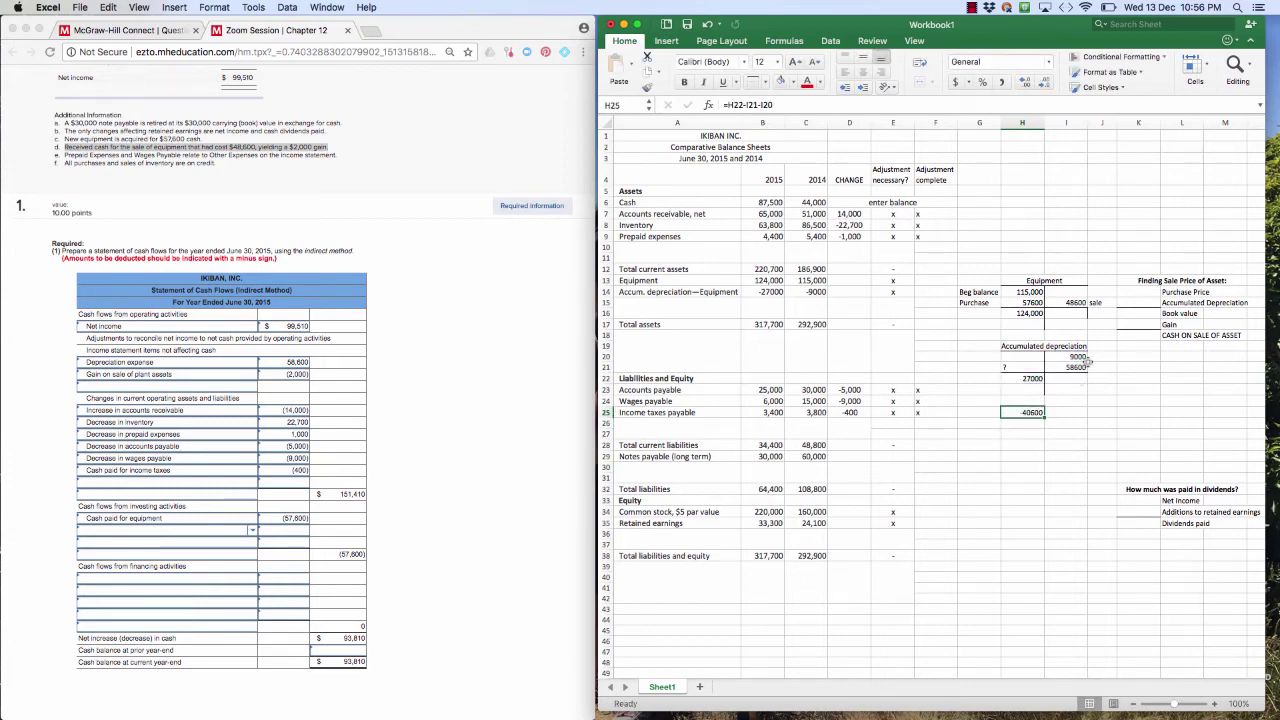
{"action": "left_click", "coordinate": [1022, 368]}
{"action": "type", "text": "40600"}
{"action": "key", "text": "Return"}
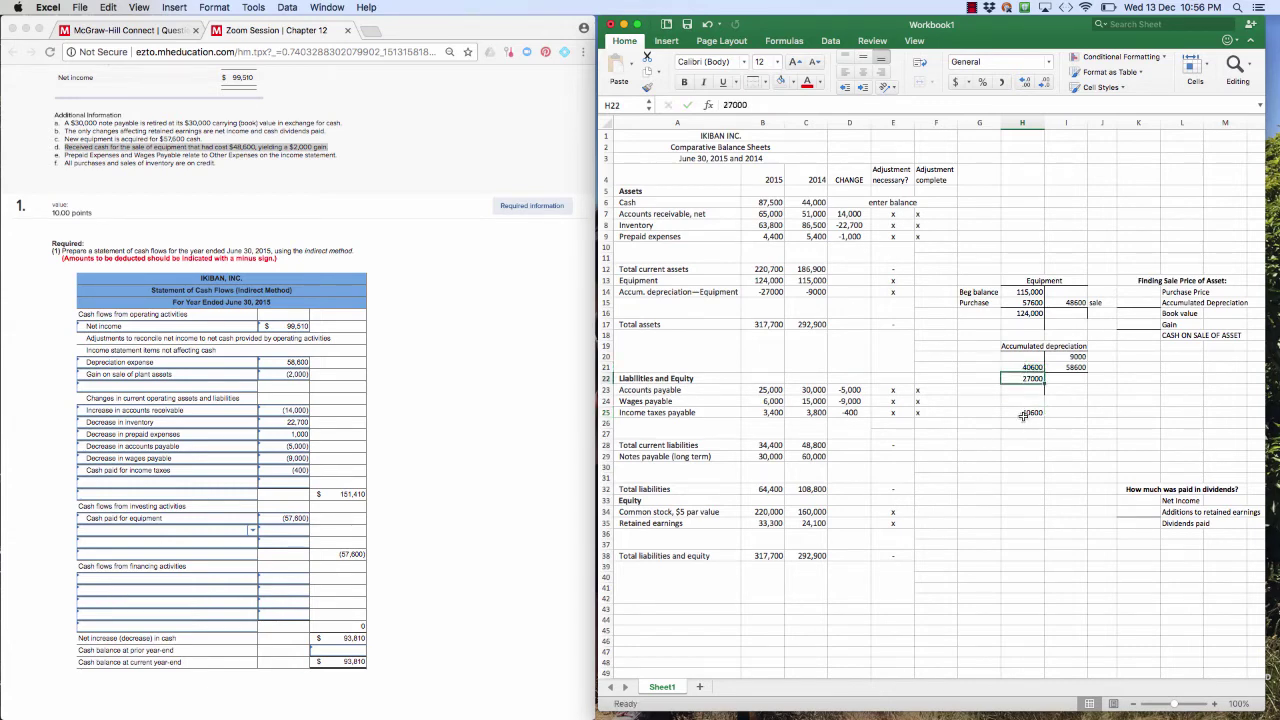
{"action": "left_click", "coordinate": [1024, 412]}
{"action": "key", "text": "Delete"}
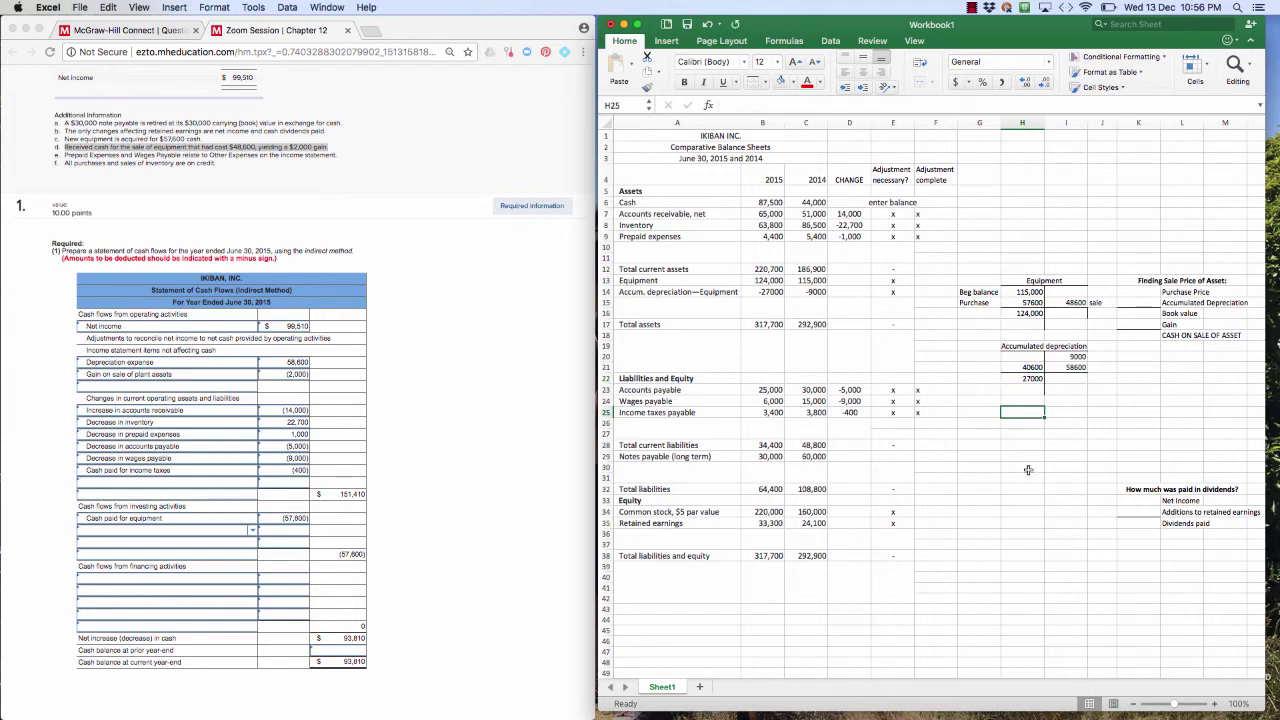
{"action": "left_click", "coordinate": [1028, 469]}
Link K14 to the 48,600 equipment cost and K15 to the 40,600 accumulated depreciation.
{"action": "left_click", "coordinate": [1022, 366]}
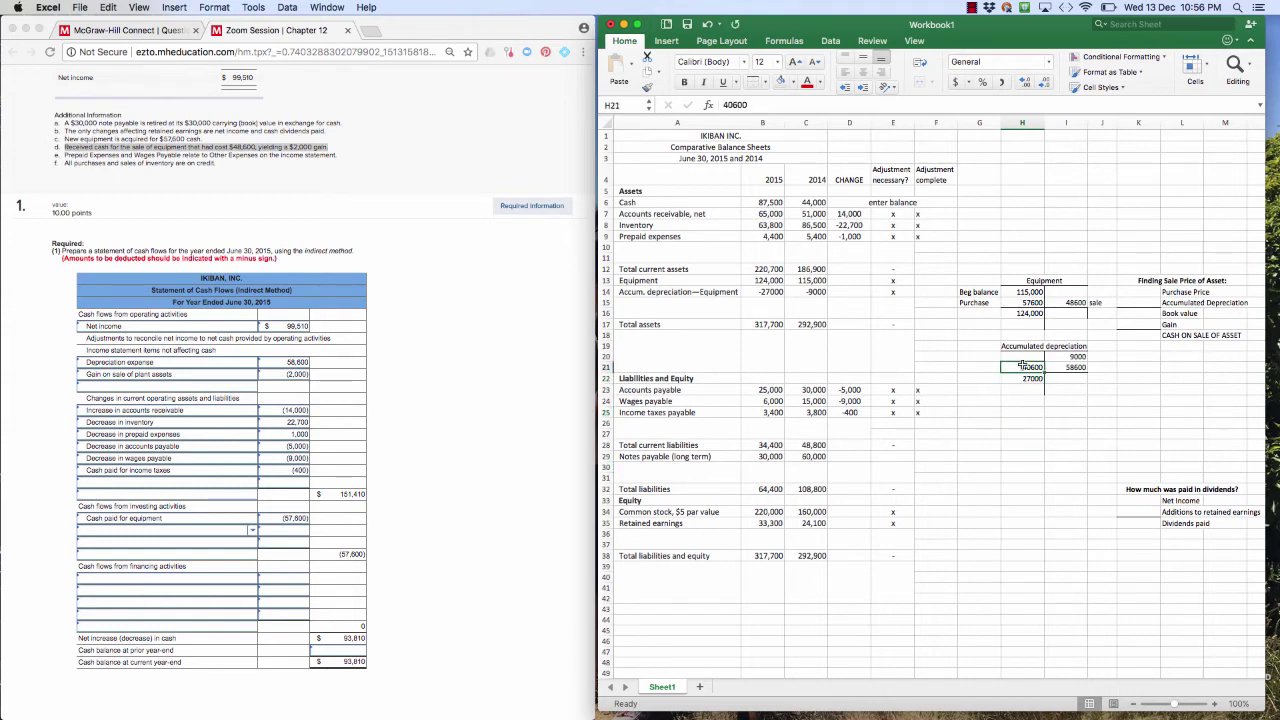
{"action": "left_click", "coordinate": [1062, 304]}
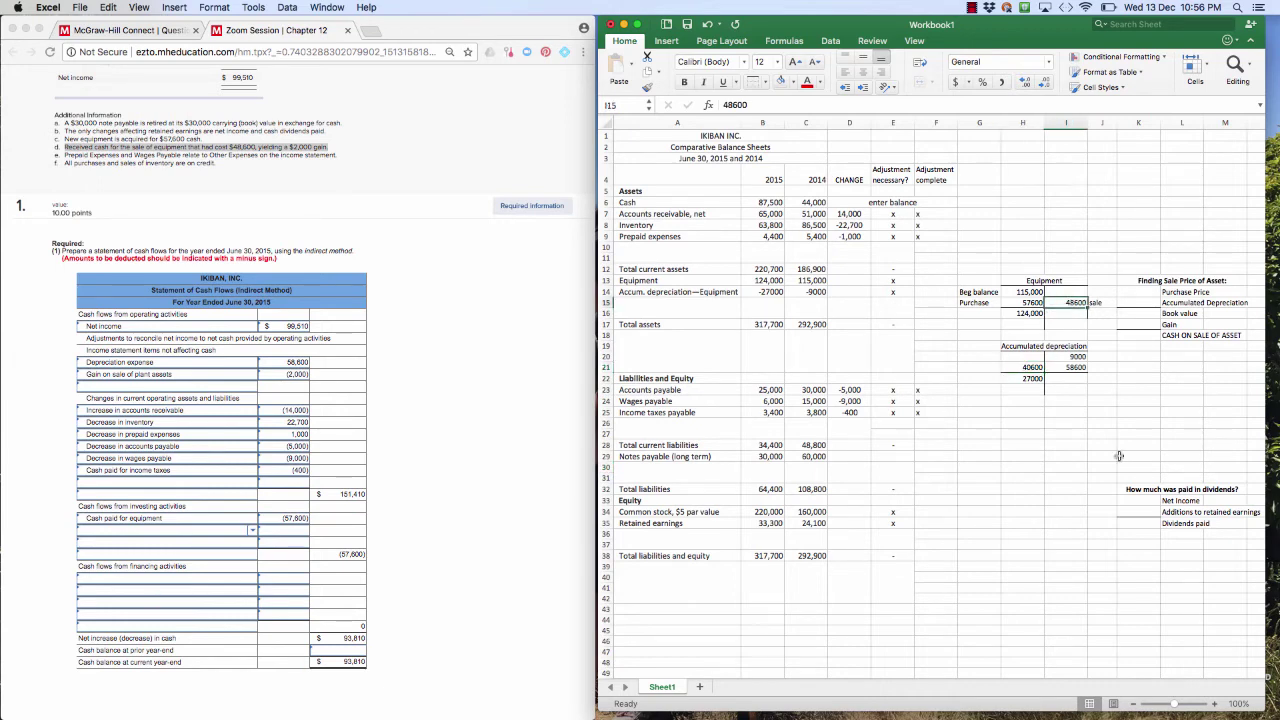
{"action": "left_click", "coordinate": [1146, 291]}
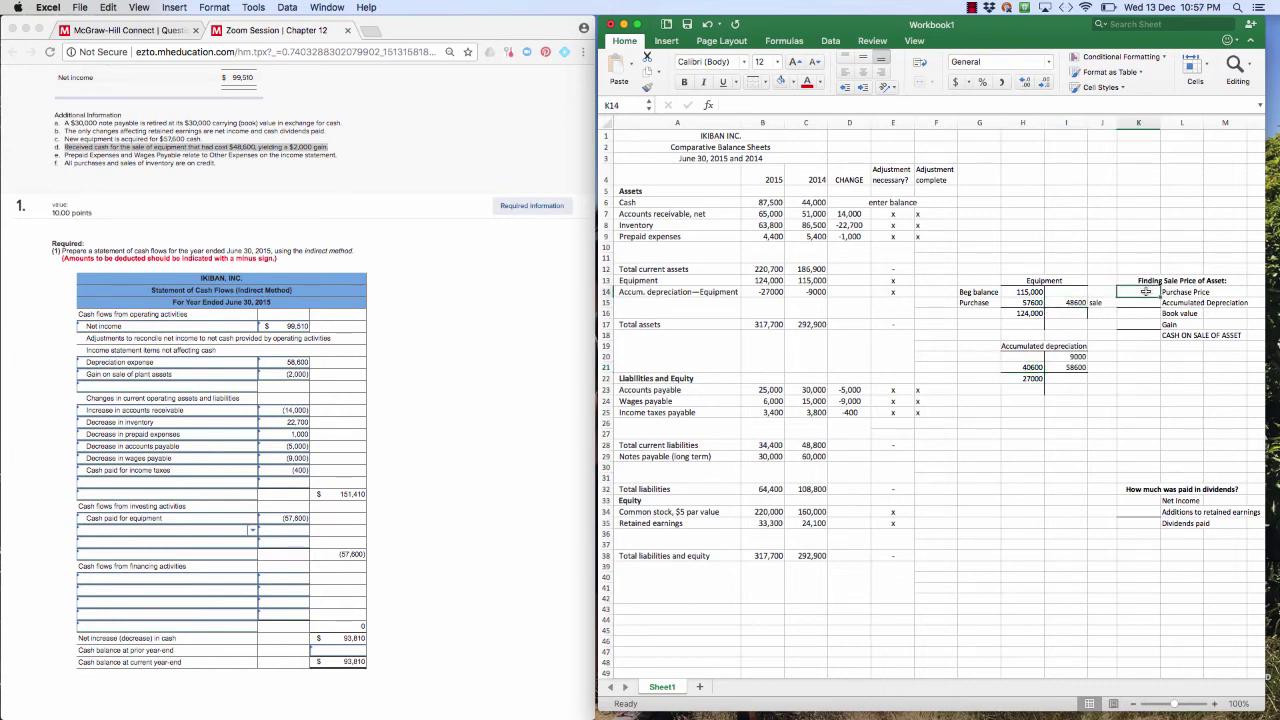
{"action": "type", "text": "="}
{"action": "left_click", "coordinate": [1062, 302]}
{"action": "key", "text": "Return"}
{"action": "type", "text": "="}
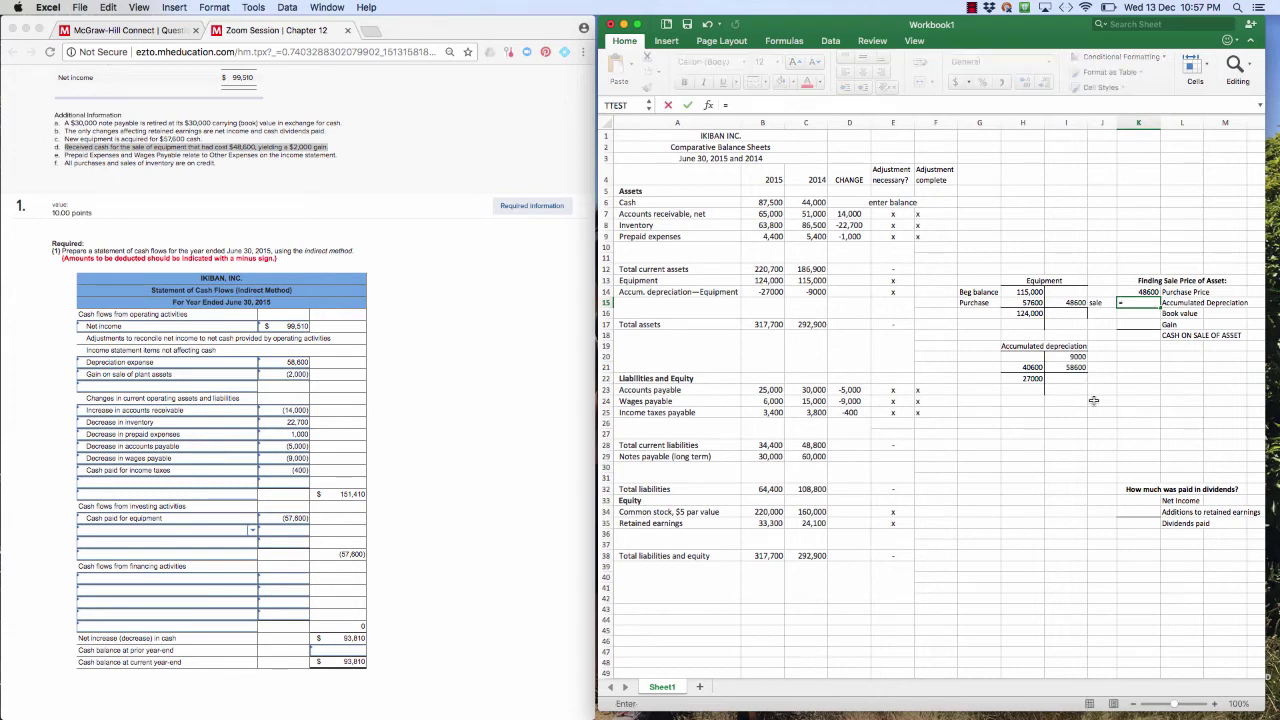
{"action": "left_click", "coordinate": [1021, 367]}
{"action": "key", "text": "Return"}
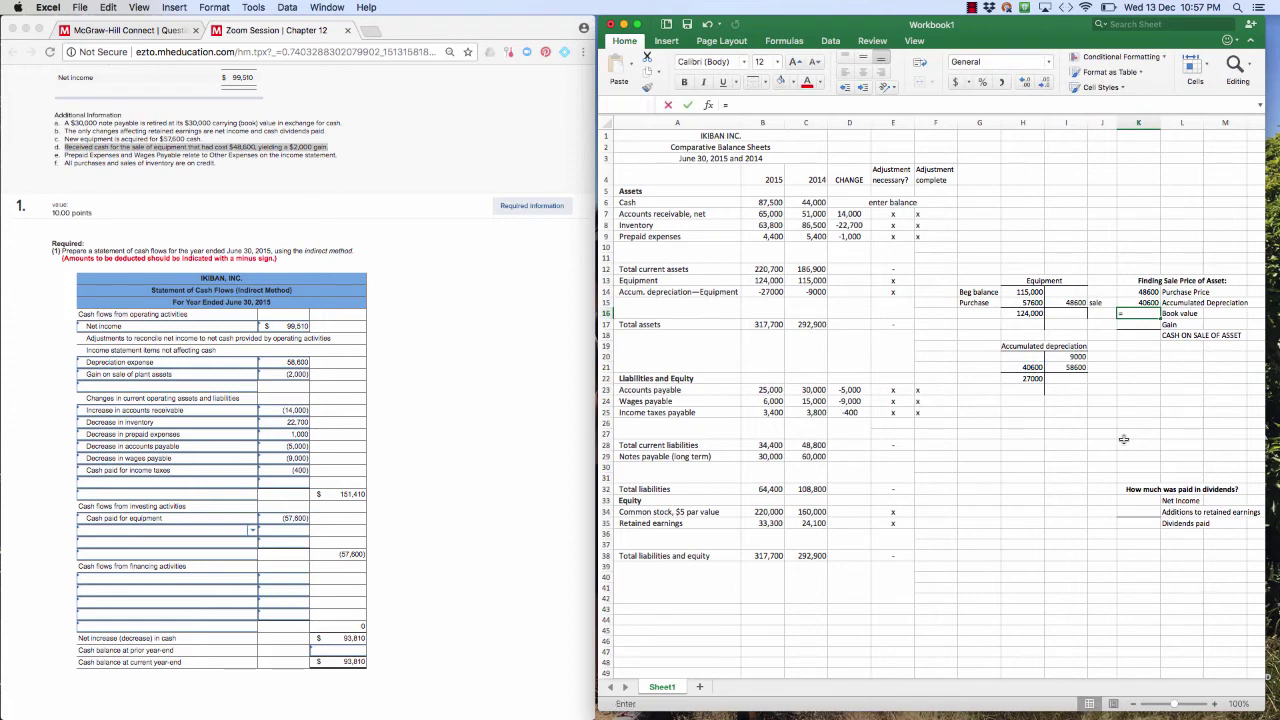
Calculate book value in K16 as =K14-K15, giving 8,000, checking note d again.
{"action": "type", "text": "="}
{"action": "left_click", "coordinate": [1135, 291]}
{"action": "type", "text": "-"}
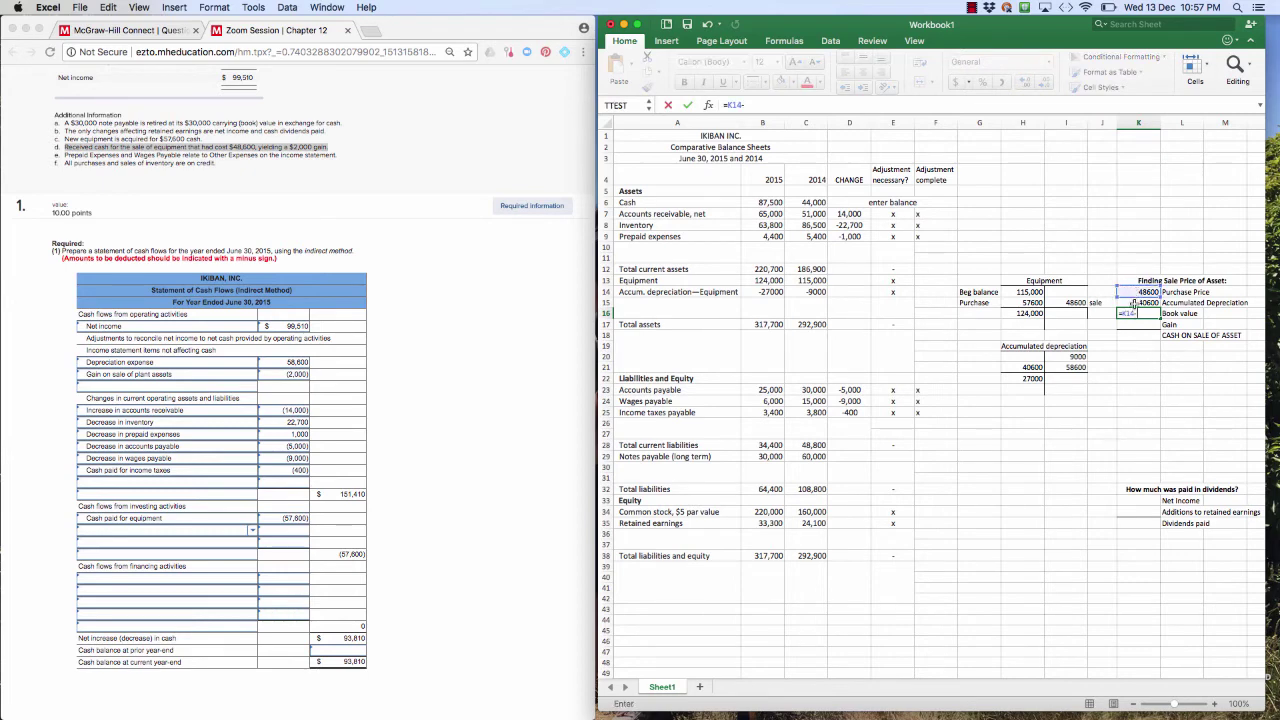
{"action": "left_click", "coordinate": [1133, 303]}
{"action": "key", "text": "Return"}
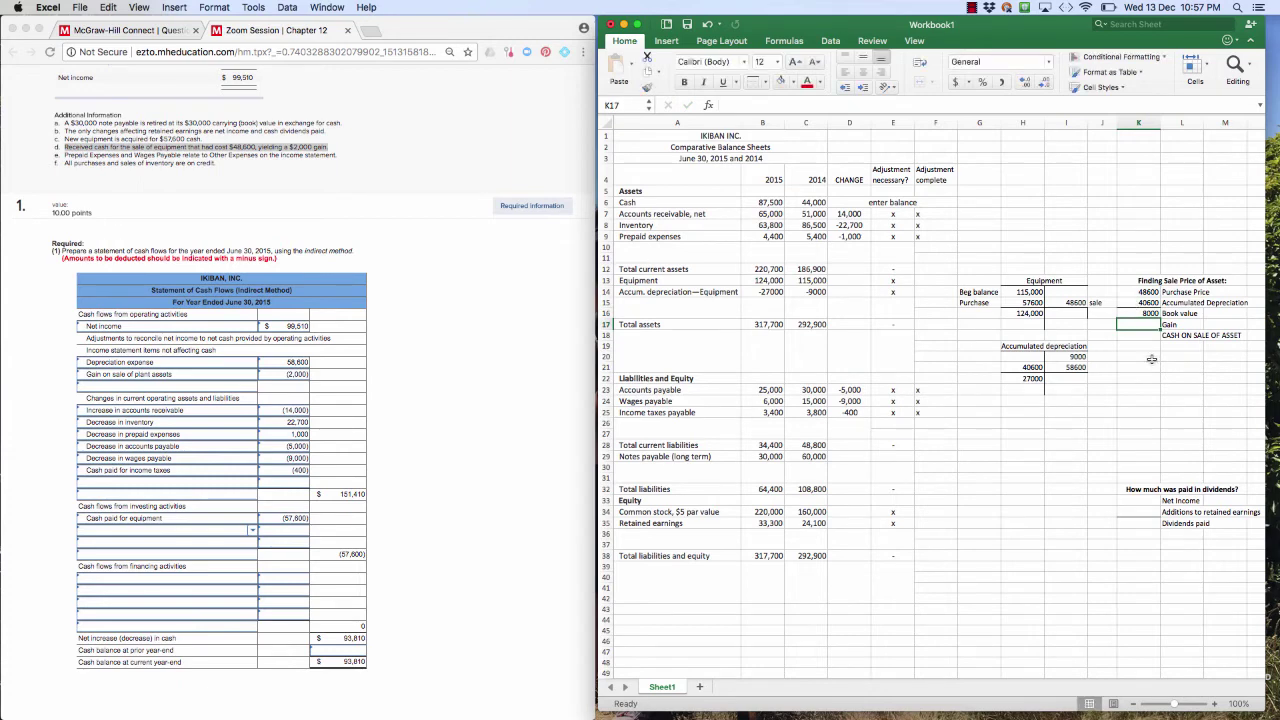
{"action": "left_click", "coordinate": [312, 148]}
{"action": "left_click", "coordinate": [312, 148]}
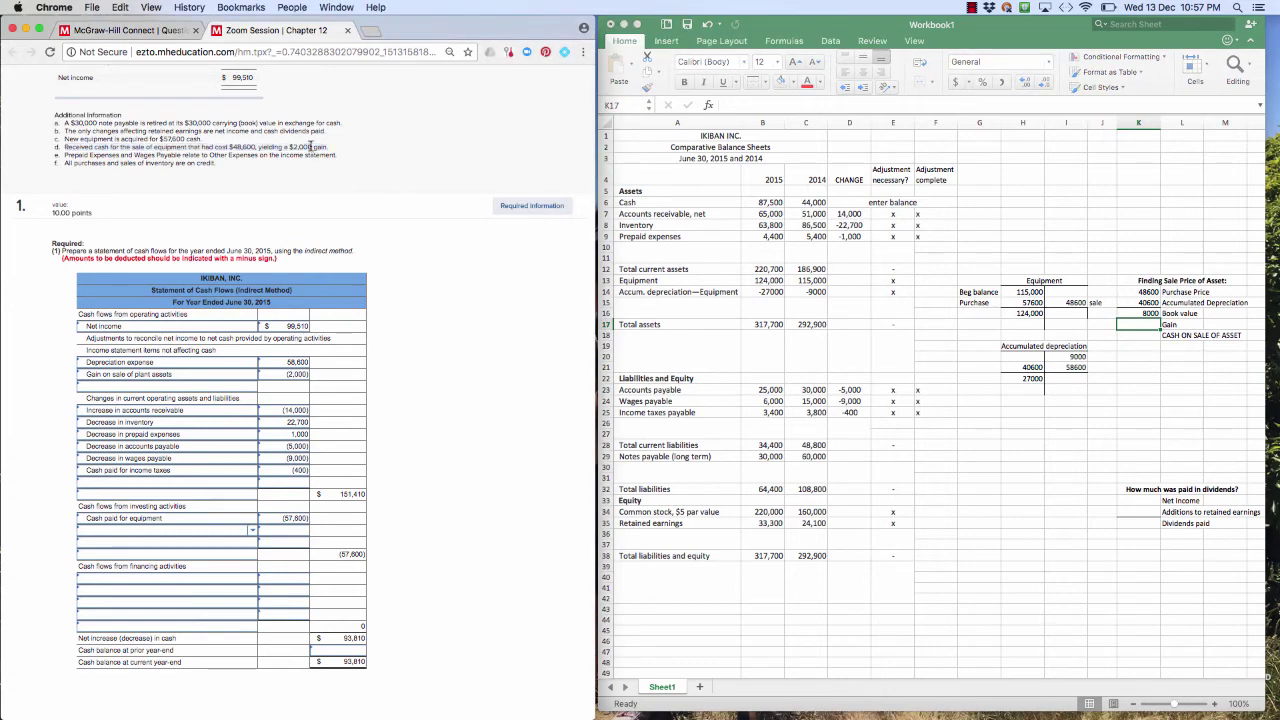
{"action": "left_click", "coordinate": [1145, 320]}
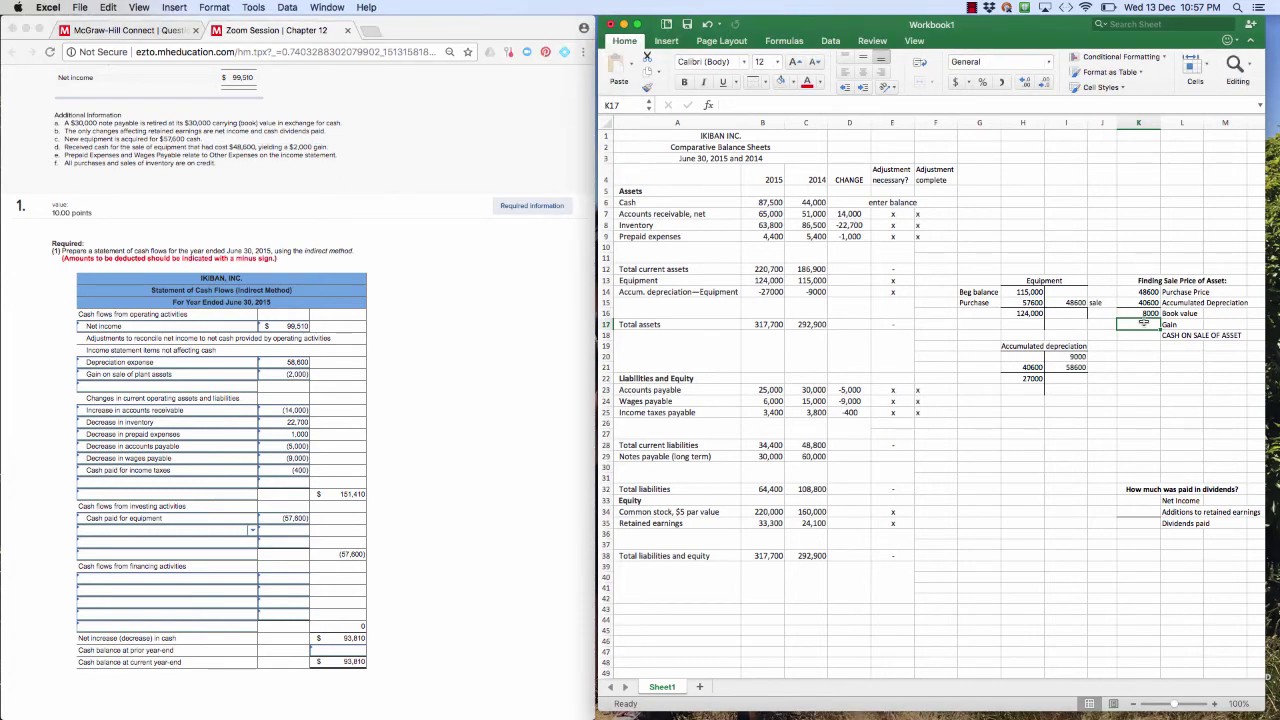
{"action": "left_click", "coordinate": [1143, 313]}
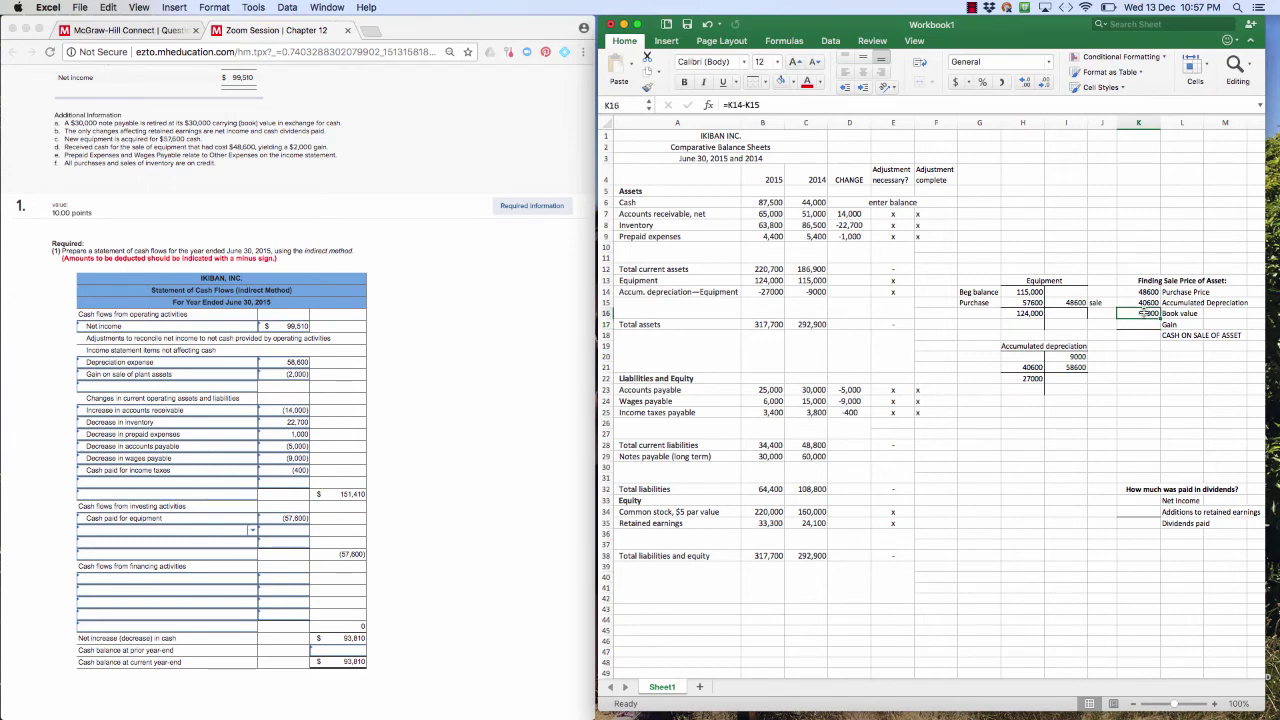
Enter the 2,000 gain in K17 and compute cash on sale =K16+K17, giving 10,000.
{"action": "left_click", "coordinate": [1137, 322]}
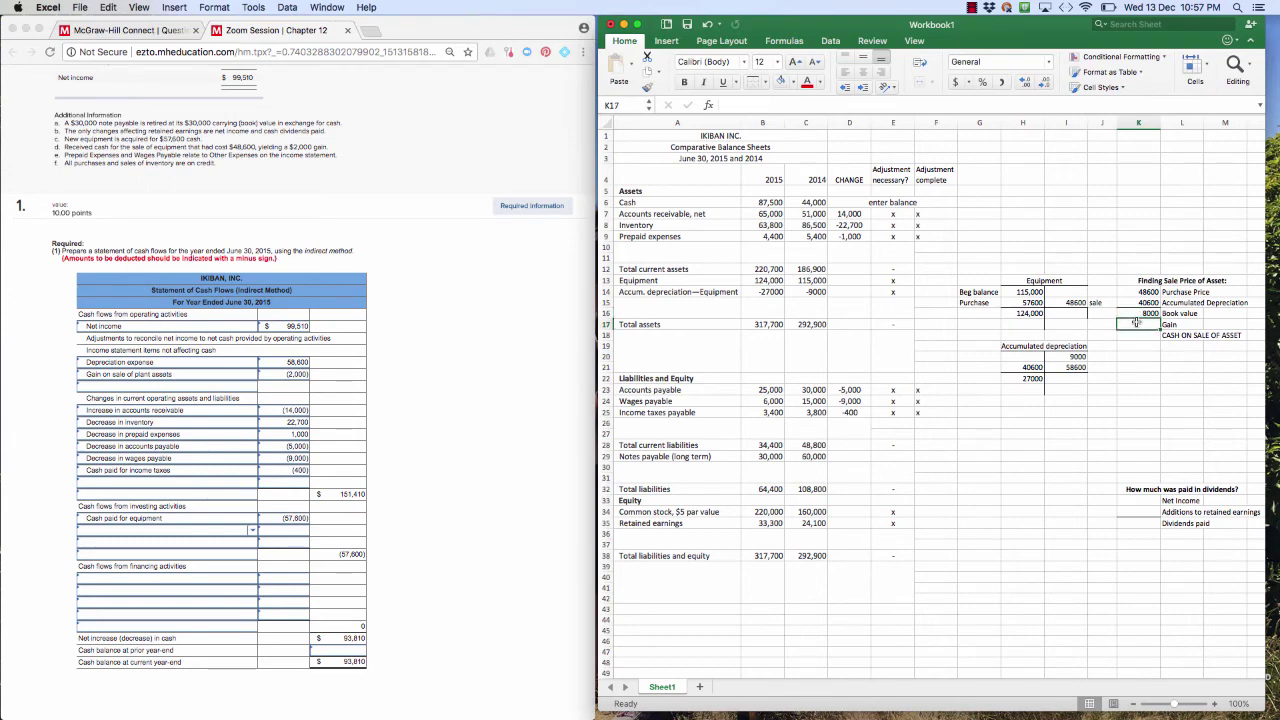
{"action": "type", "text": "2000"}
{"action": "key", "text": "Return"}
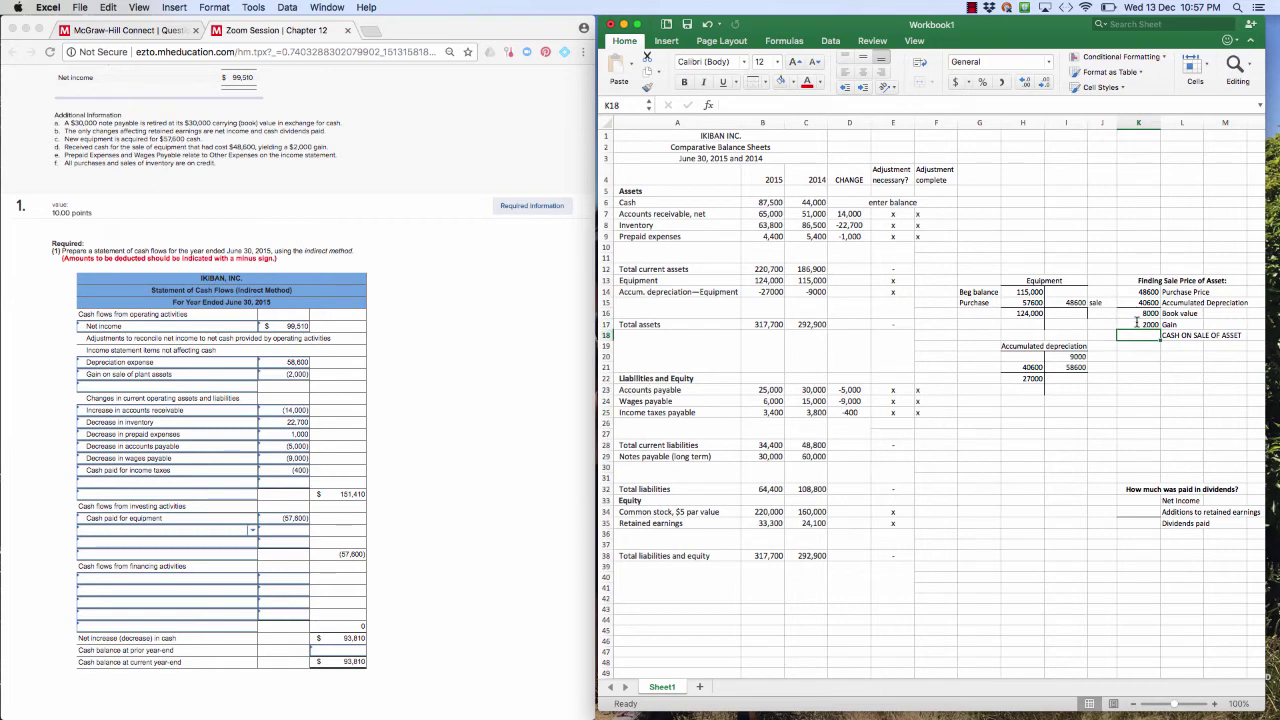
{"action": "type", "text": "="}
{"action": "left_click", "coordinate": [1140, 313]}
{"action": "type", "text": "+"}
{"action": "left_click", "coordinate": [1139, 324]}
{"action": "key", "text": "Return"}
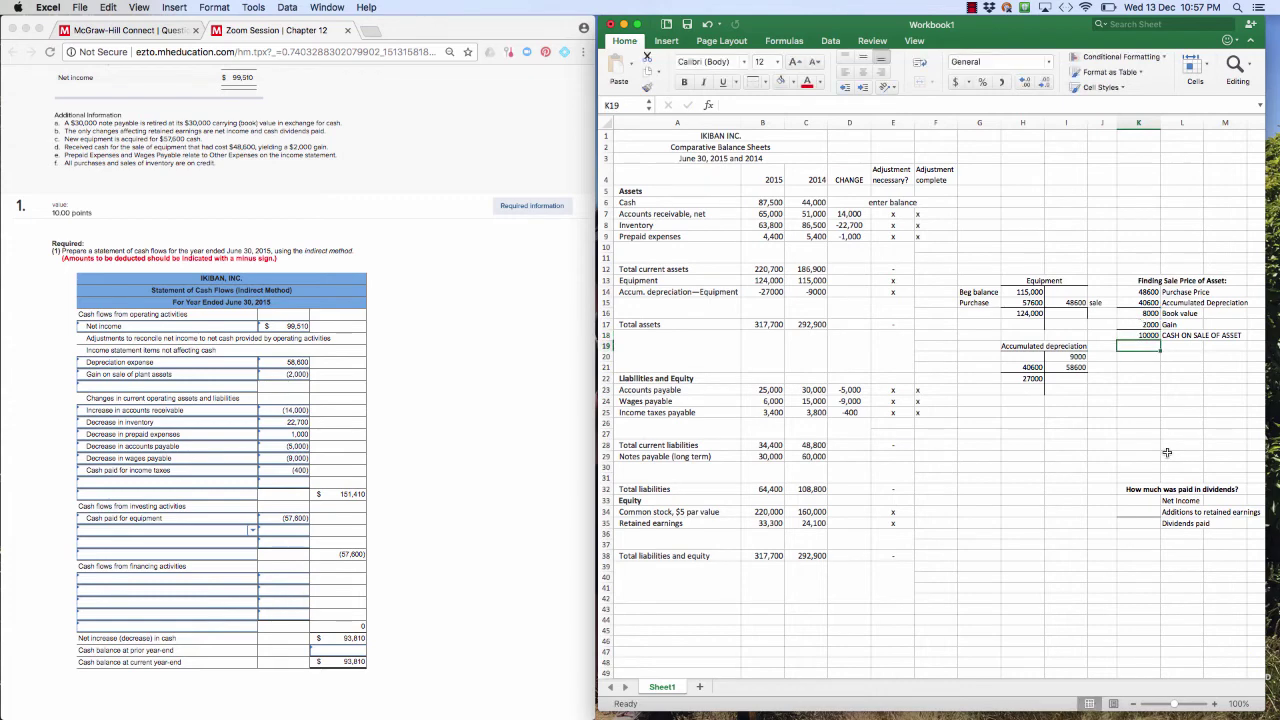
Add an investing line 'Cash received from sale of equipment' with amount 10,000.
{"action": "left_click", "coordinate": [208, 535]}
{"action": "left_click", "coordinate": [208, 532]}
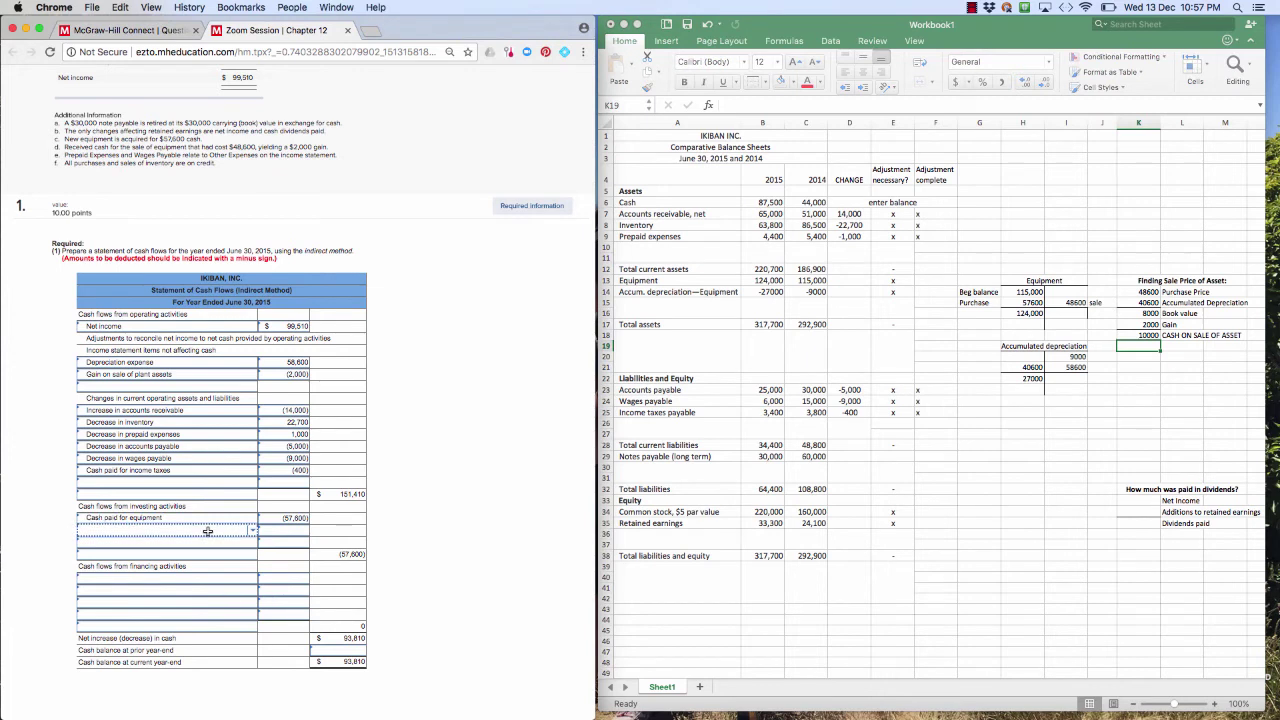
{"action": "type", "text": "d"}
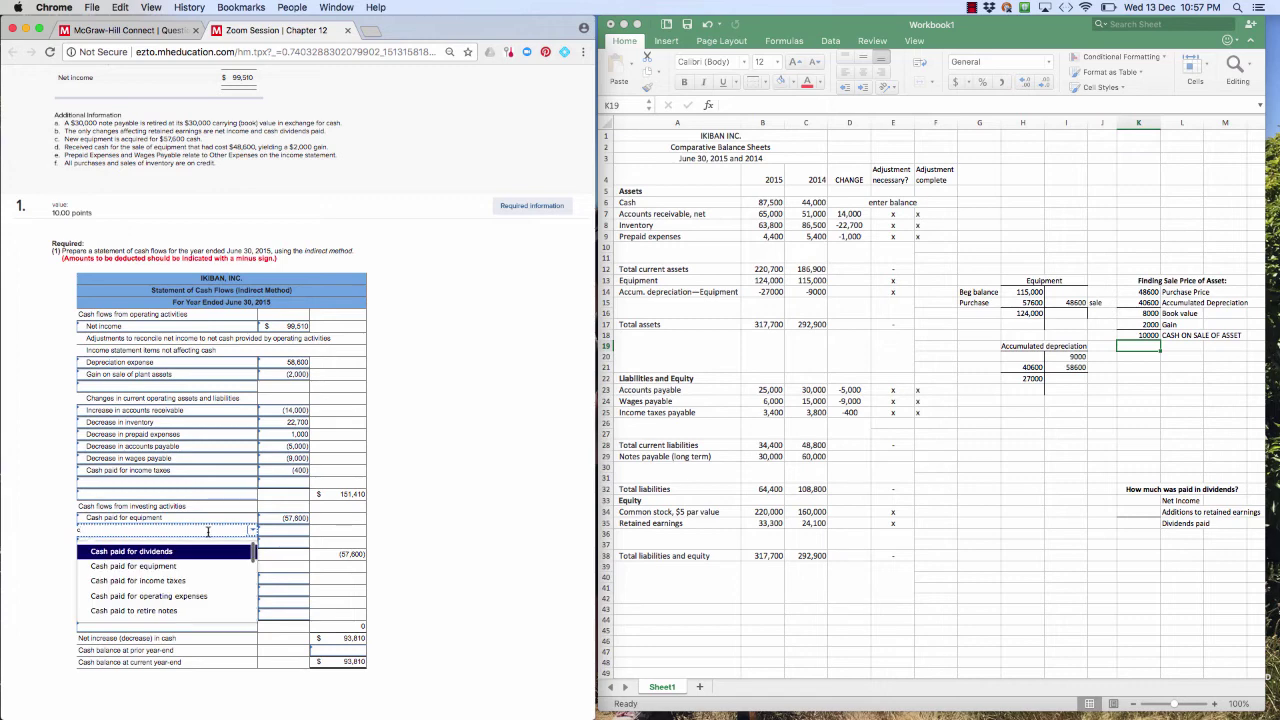
{"action": "type", "text": "ash rec"}
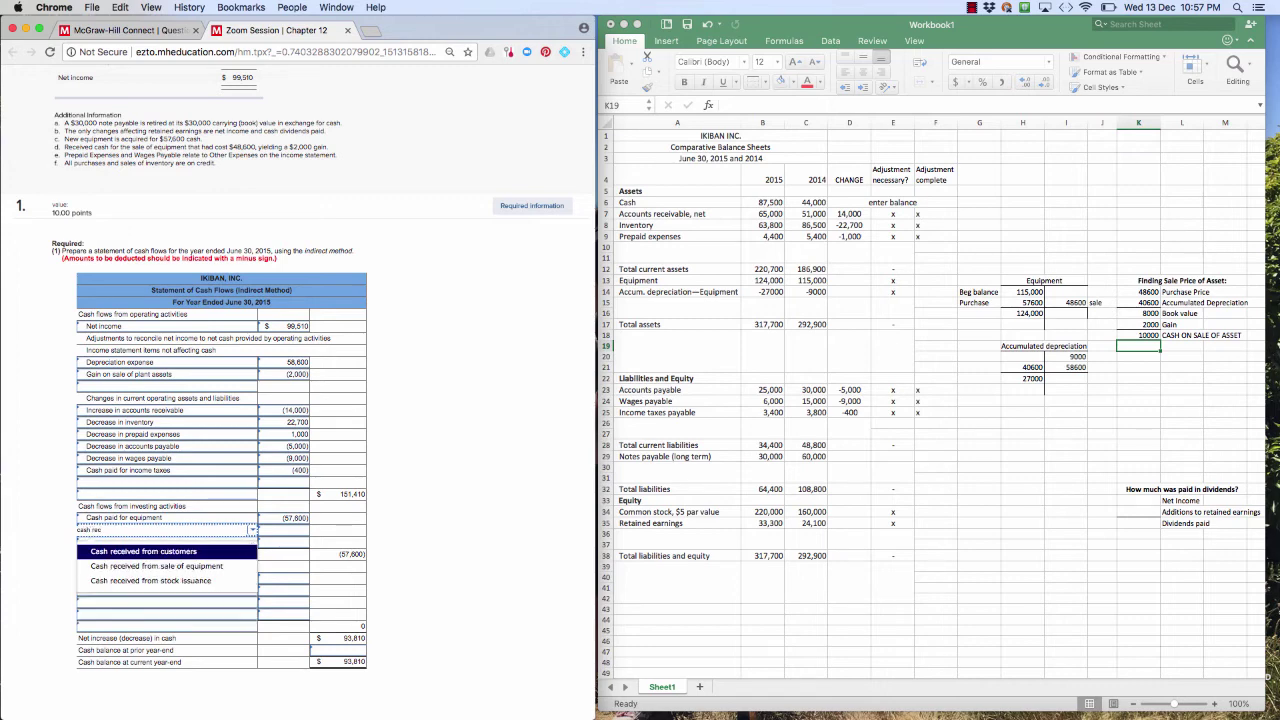
{"action": "left_click", "coordinate": [153, 567]}
{"action": "left_click", "coordinate": [287, 530]}
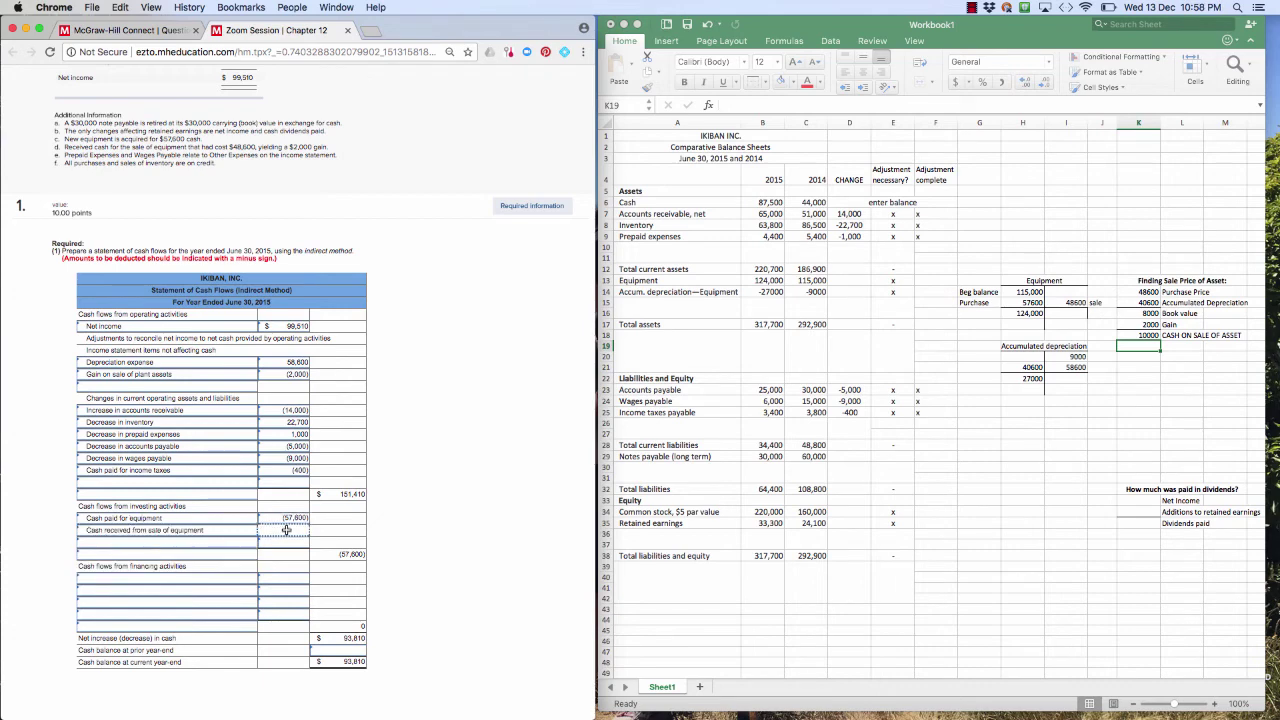
{"action": "type", "text": "10,0"}
{"action": "type", "text": "0000"}
{"action": "key", "text": "Tab"}
Set the first financing line to 'Cash paid to retire notes' with a negative amount.
{"action": "left_click", "coordinate": [139, 579]}
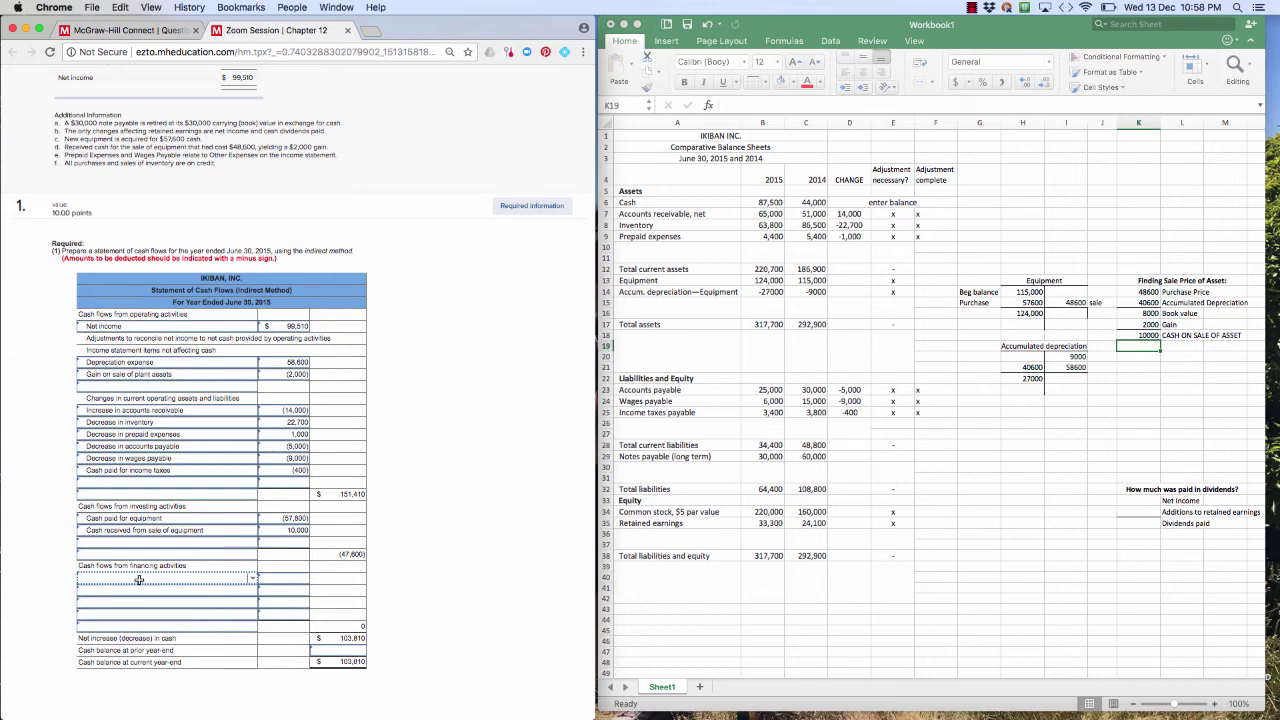
{"action": "left_click", "coordinate": [140, 580]}
{"action": "type", "text": "paid"}
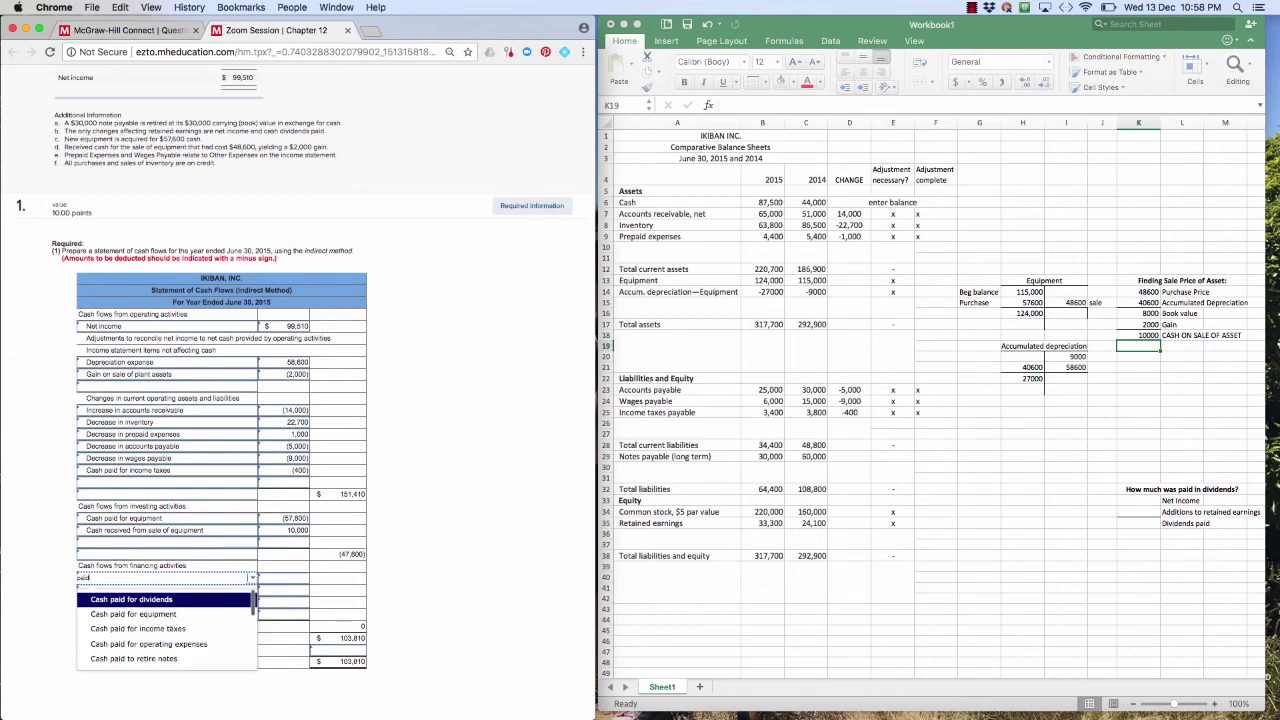
{"action": "left_click", "coordinate": [136, 658]}
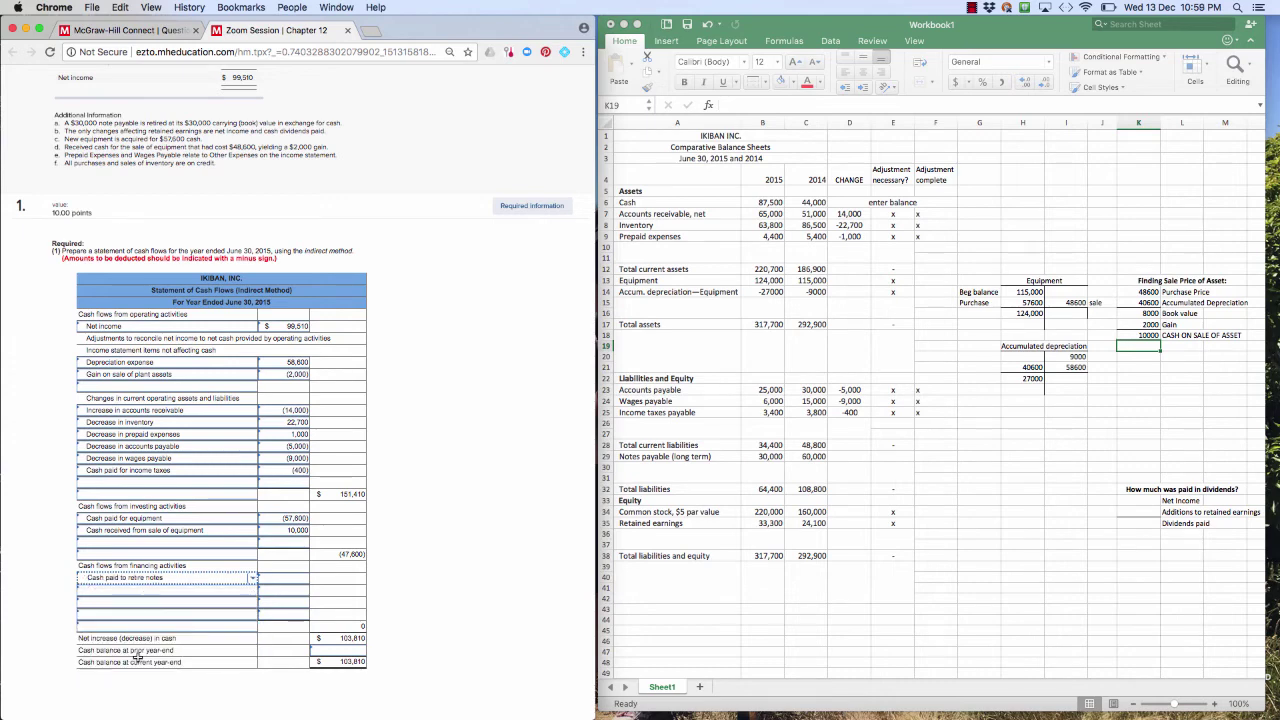
{"action": "left_click", "coordinate": [273, 577]}
{"action": "type", "text": "-30000"}
{"action": "key", "text": "Tab"}
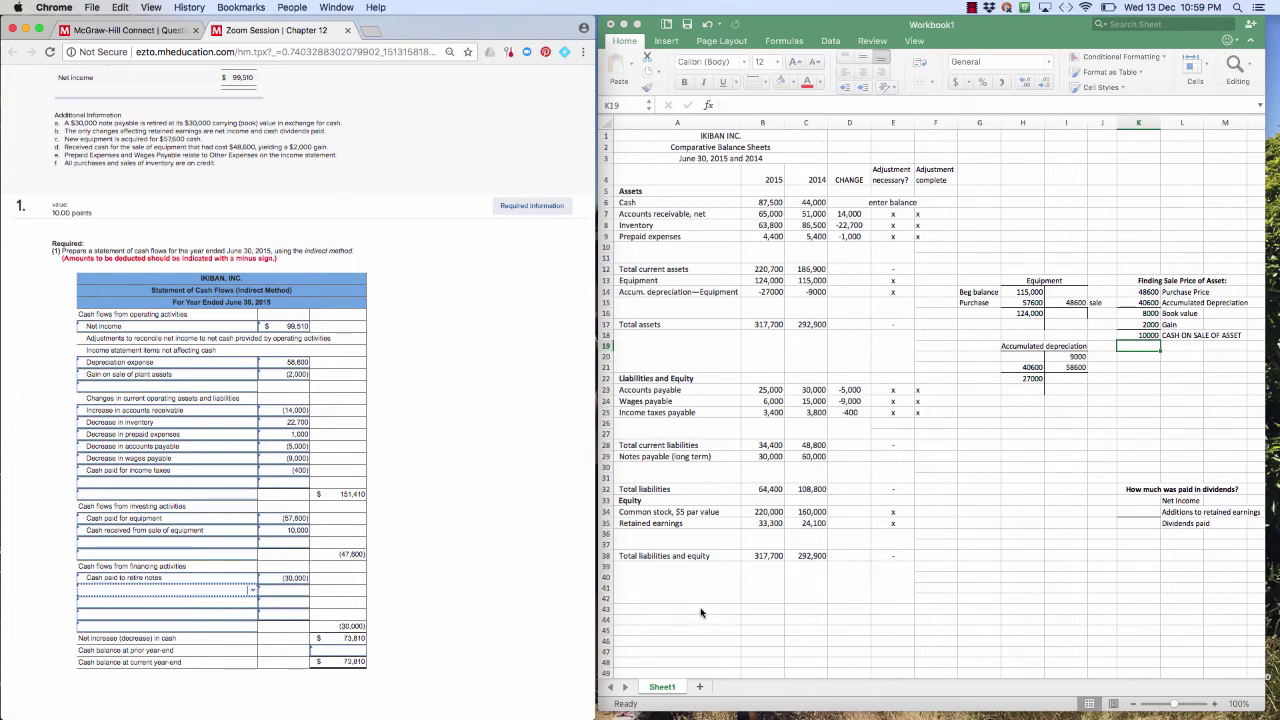
Compute the notes payable change in D29 as =B29-C29 (-30,000).
{"action": "left_click", "coordinate": [845, 461]}
{"action": "double_click", "coordinate": [845, 459]}
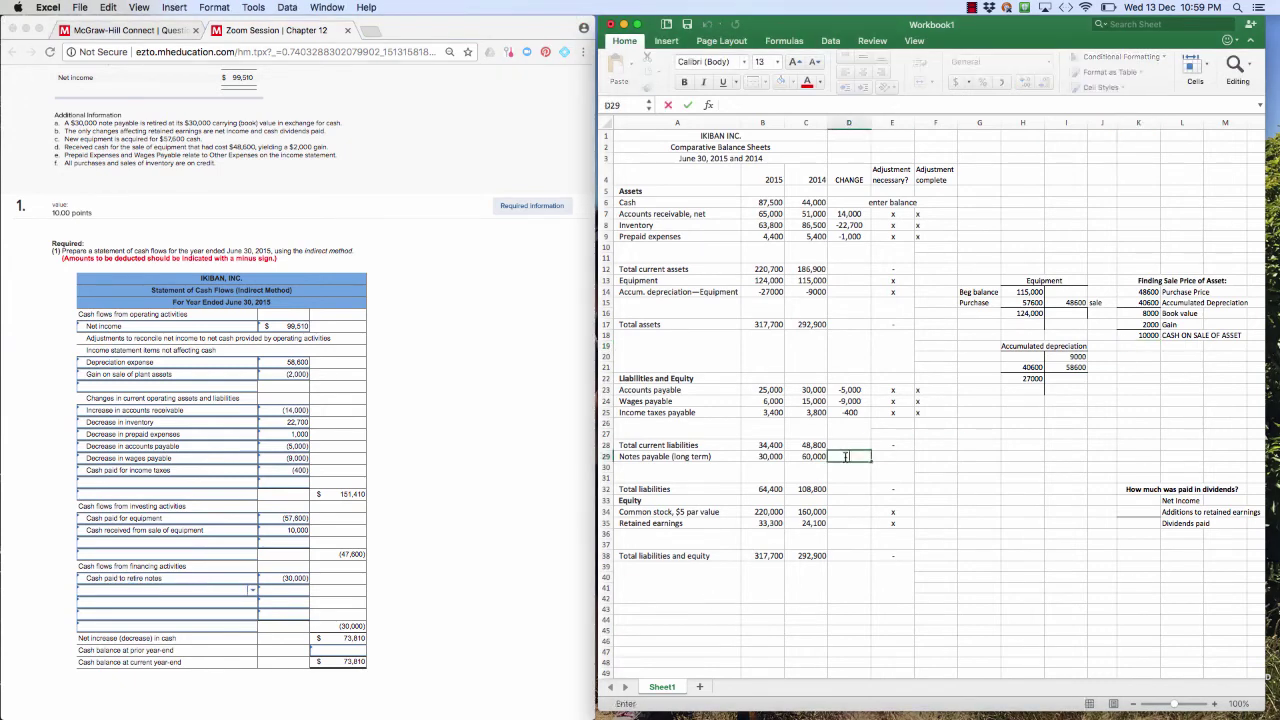
{"action": "type", "text": "="}
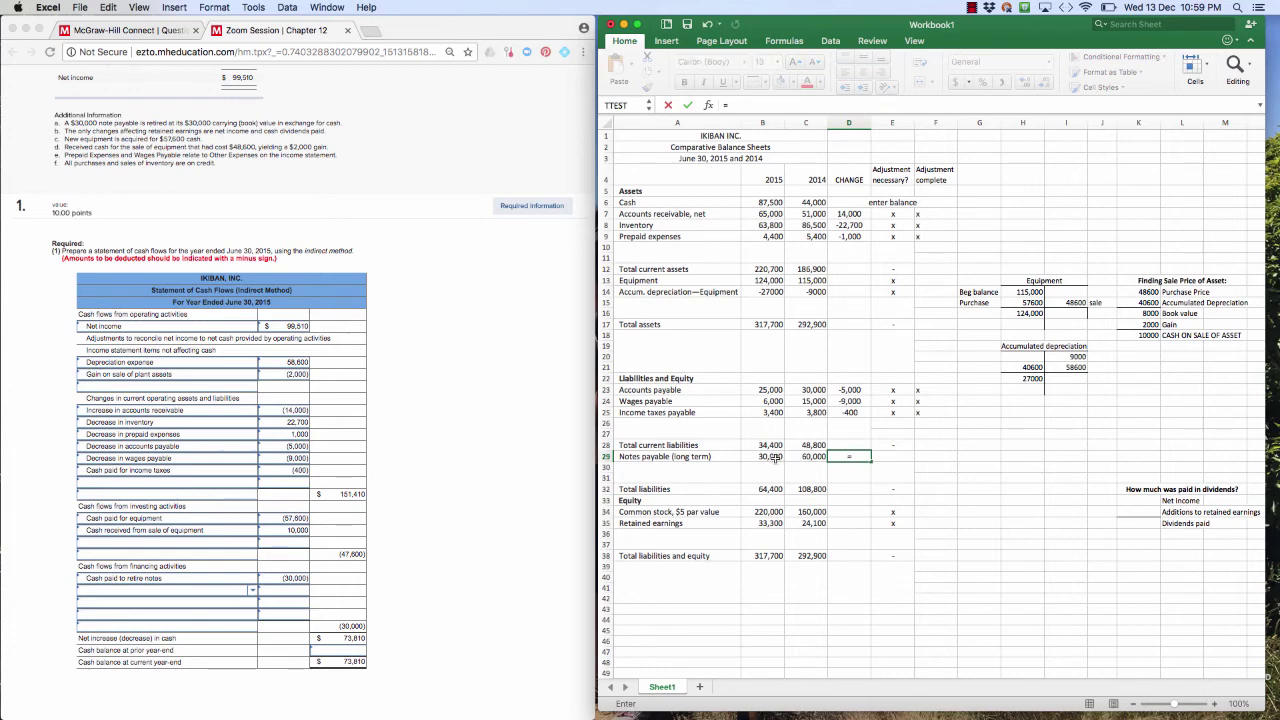
{"action": "left_click", "coordinate": [775, 457]}
{"action": "type", "text": "-"}
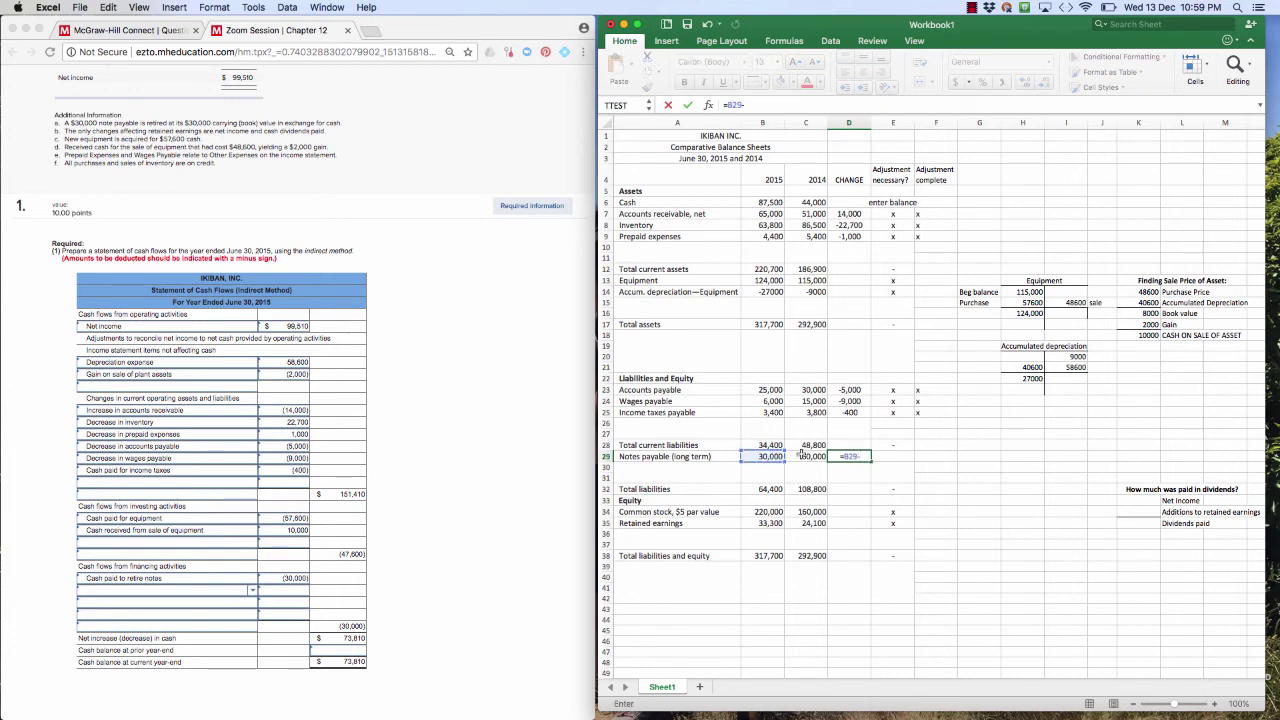
{"action": "left_click", "coordinate": [802, 456]}
{"action": "key", "text": "Return"}
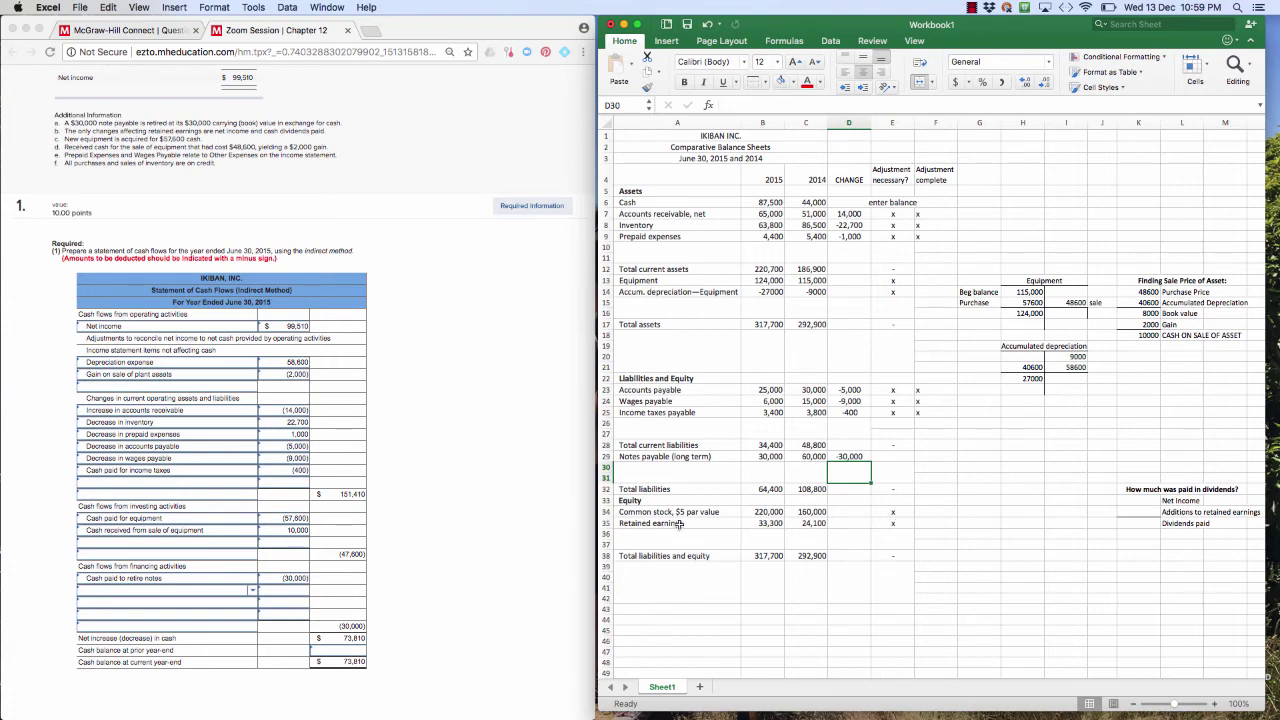
Compute the common stock change in D34 as =B34-C34, giving 60,000.
{"action": "left_click", "coordinate": [848, 511]}
{"action": "type", "text": "="}
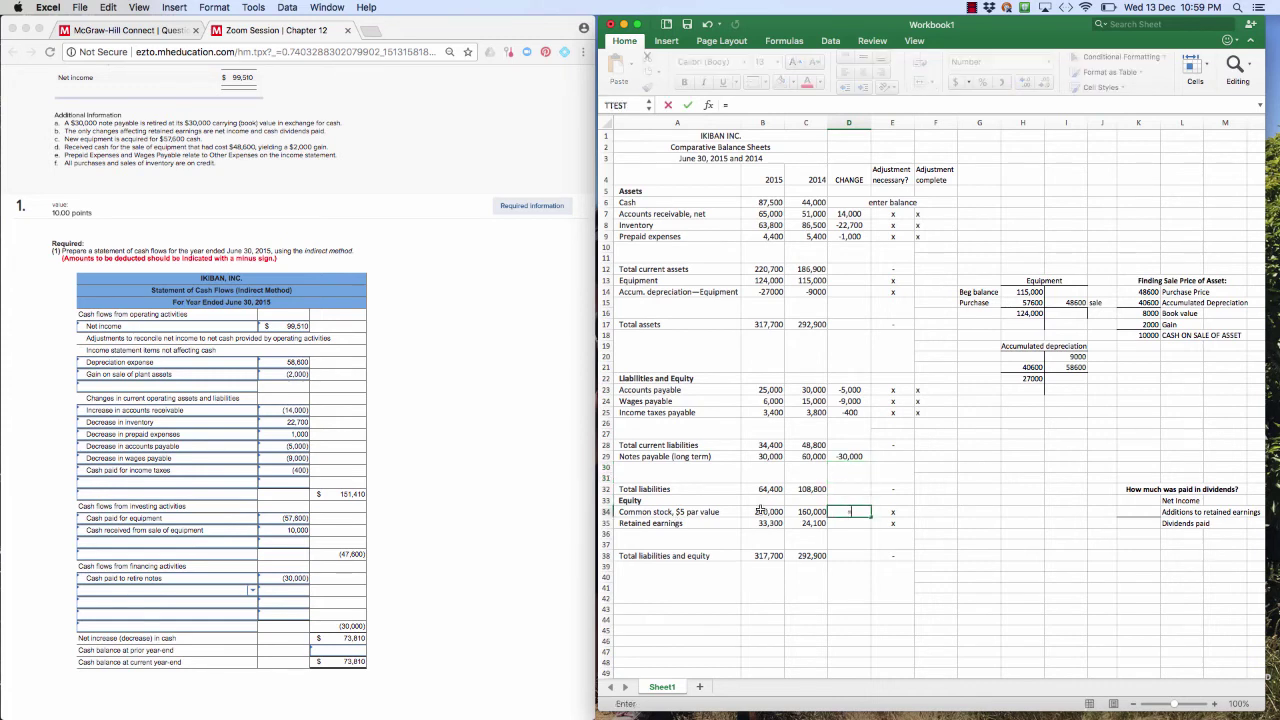
{"action": "left_click", "coordinate": [760, 511]}
{"action": "type", "text": "-"}
{"action": "left_click", "coordinate": [802, 511]}
{"action": "key", "text": "Return"}
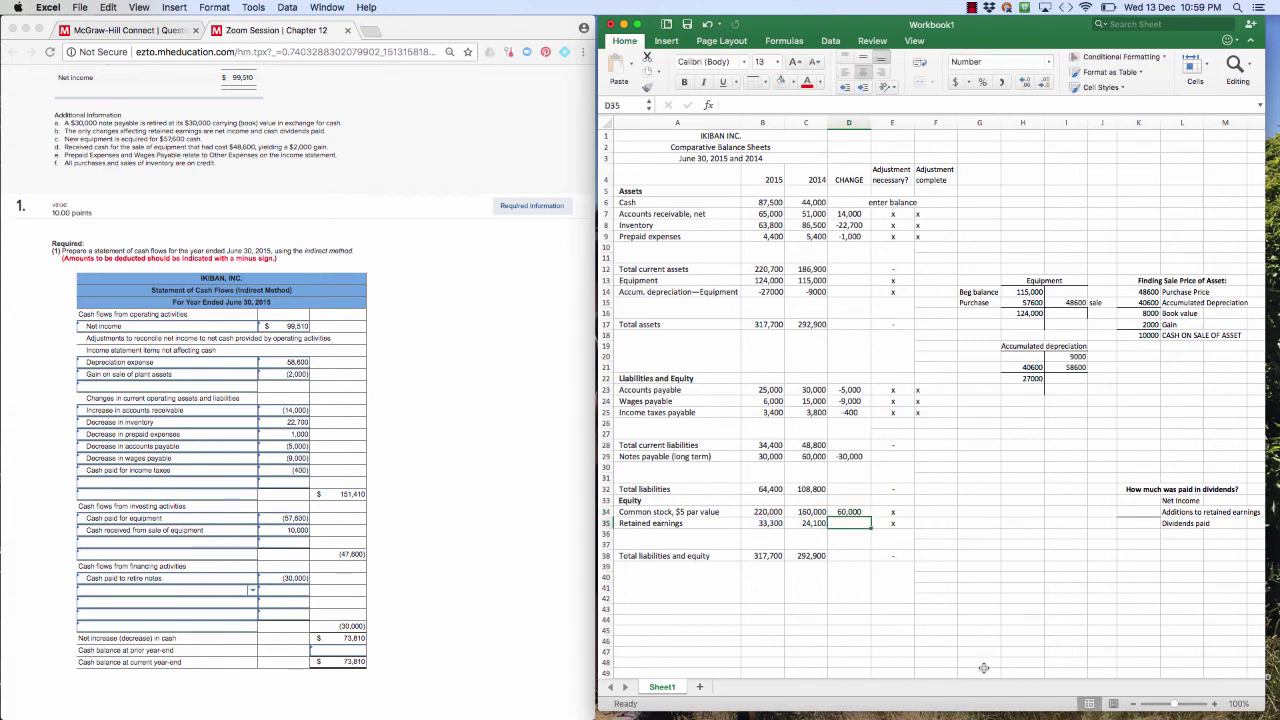
Add a financing line 'Cash received from stock issuance' with amount 60,000.
{"action": "left_click", "coordinate": [99, 596]}
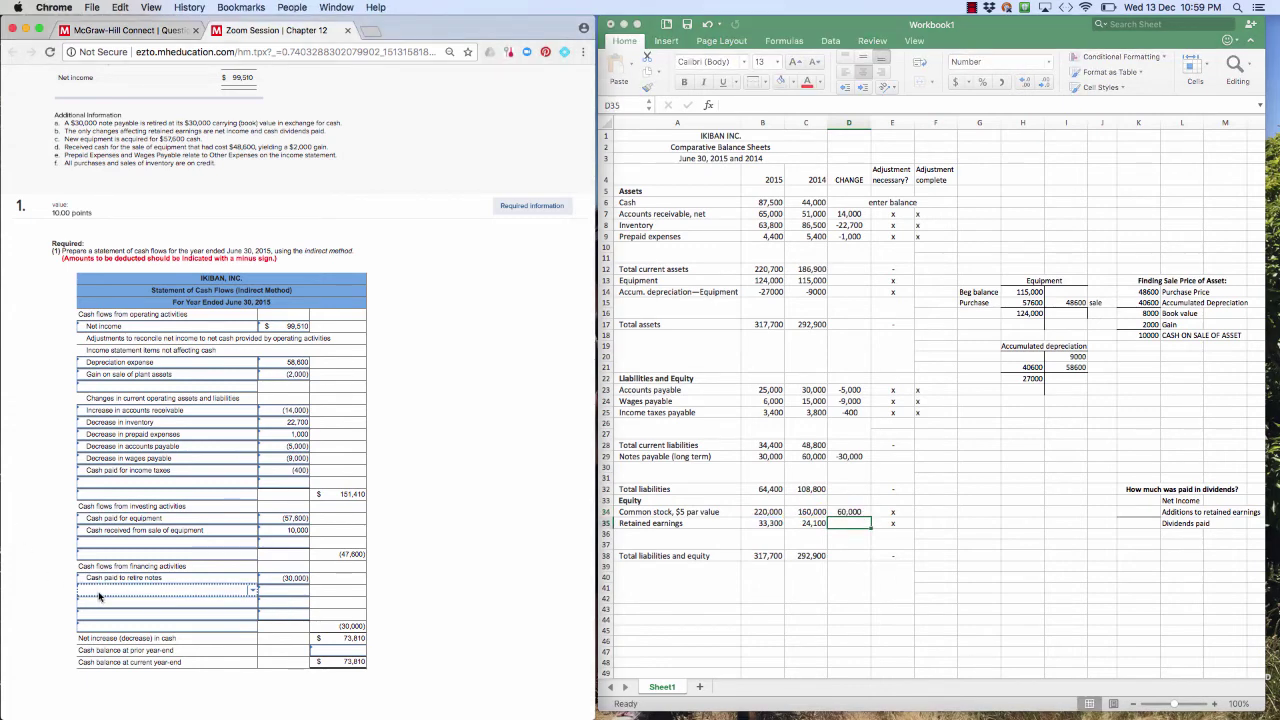
{"action": "type", "text": "cash at"}
{"action": "key", "text": "BackSpace"}
{"action": "key", "text": "BackSpace"}
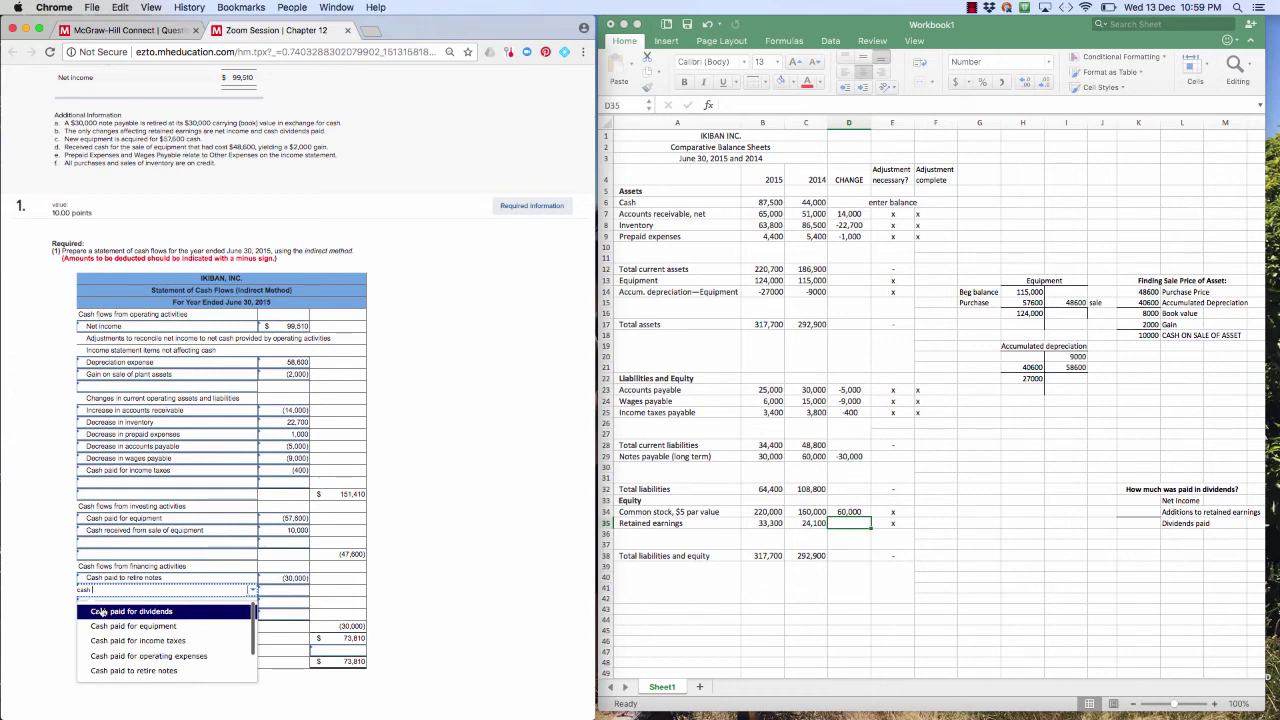
{"action": "scroll", "coordinate": [116, 638], "scroll_direction": "down", "scroll_amount": 2}
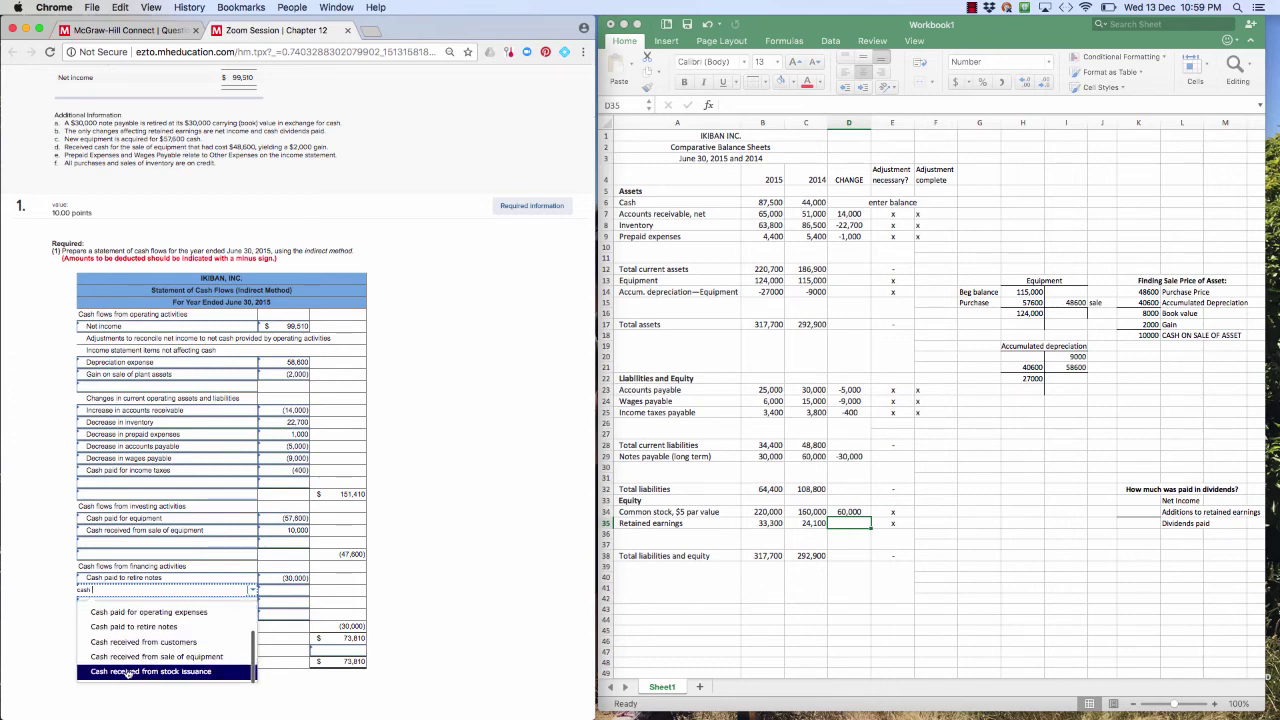
{"action": "left_click", "coordinate": [128, 672]}
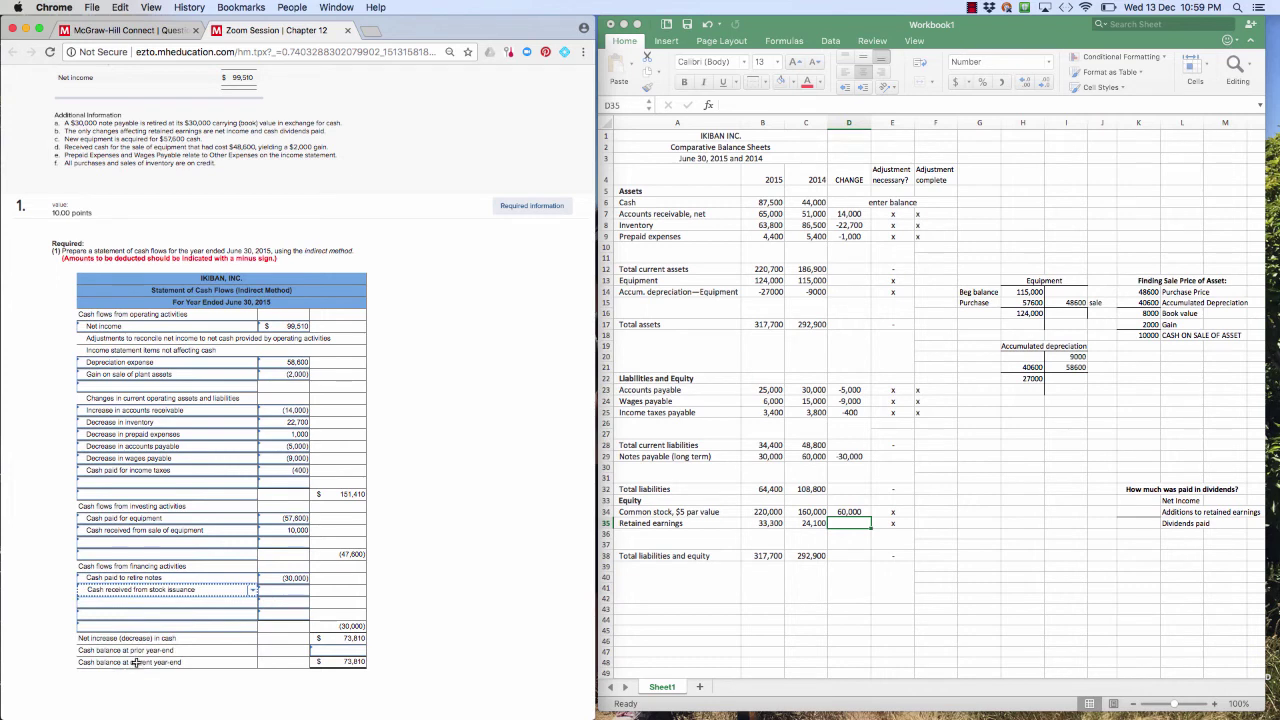
{"action": "left_click", "coordinate": [281, 590]}
{"action": "type", "text": "60000"}
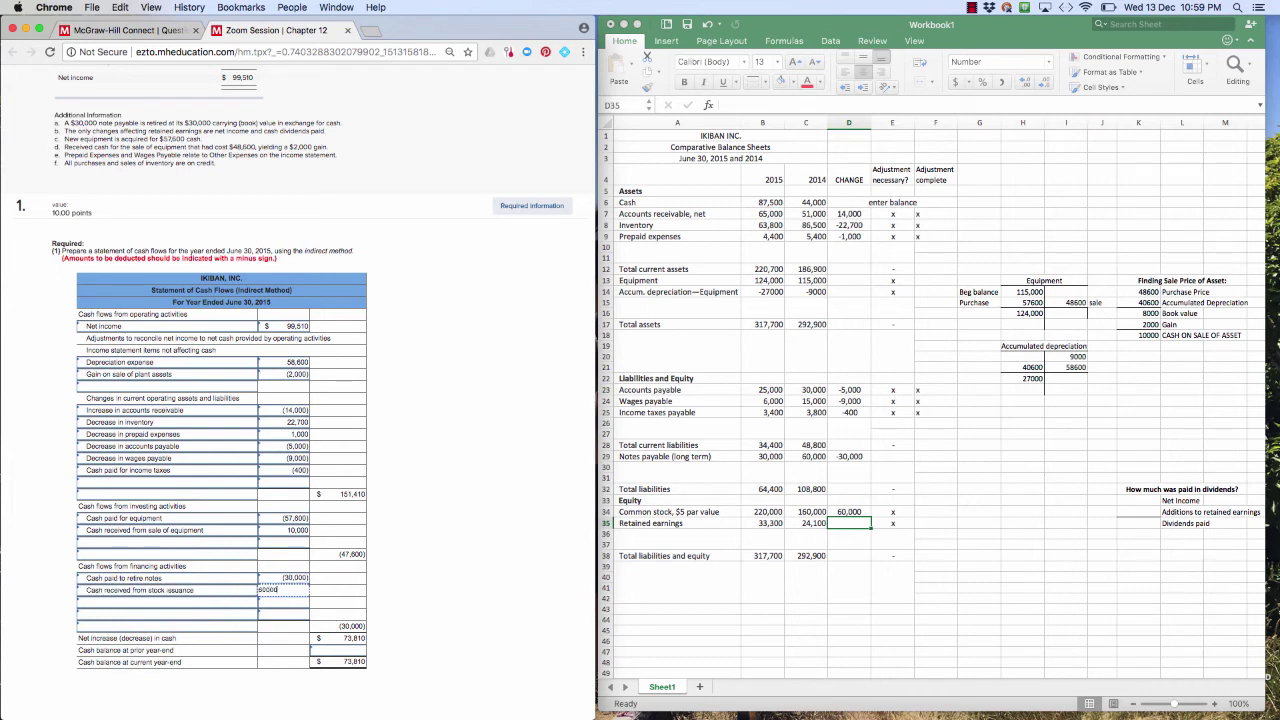
{"action": "key", "text": "Tab"}
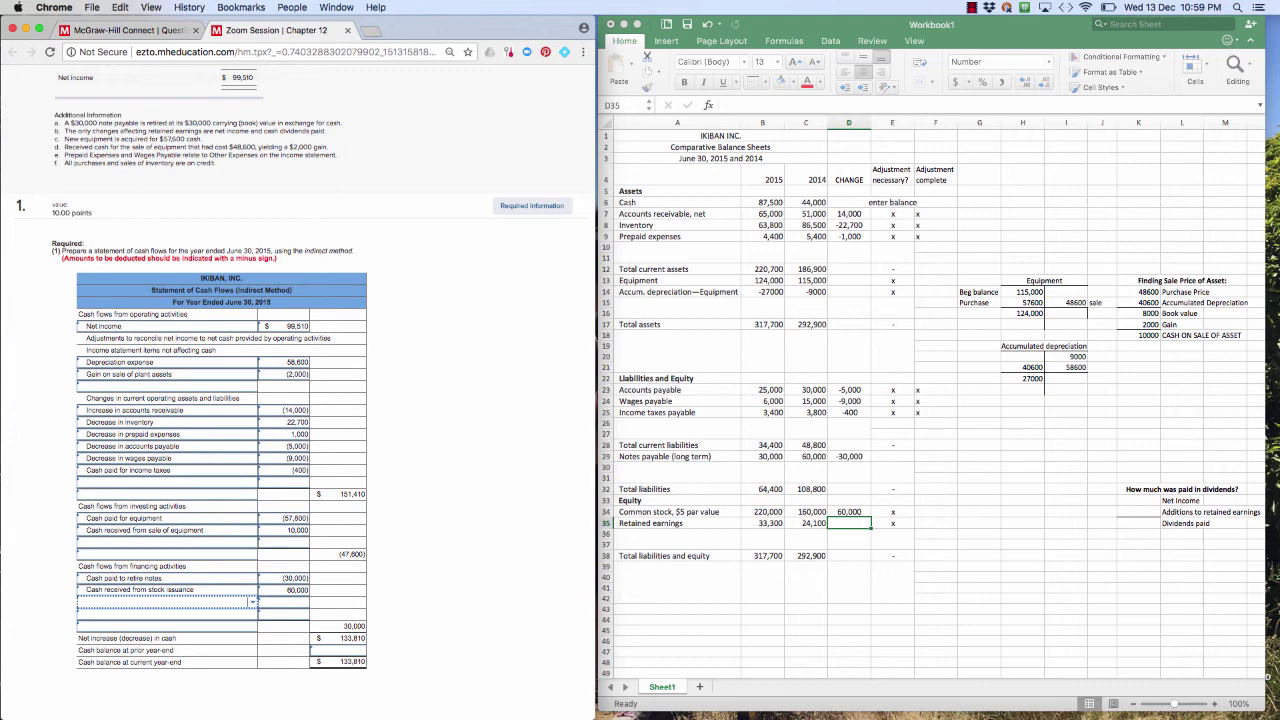
Add 'Cash paid for dividends' as the next financing line using the 'div' search.
{"action": "type", "text": "d"}
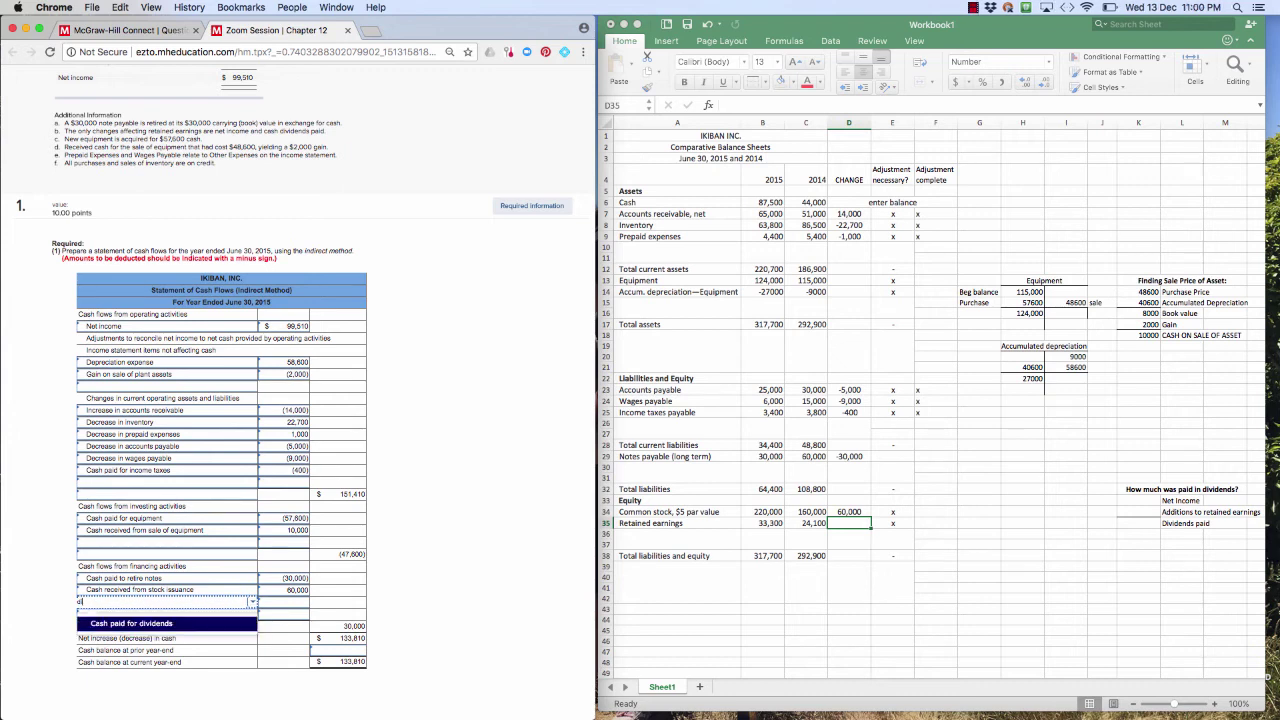
{"action": "type", "text": "iv"}
{"action": "key", "text": "Return"}
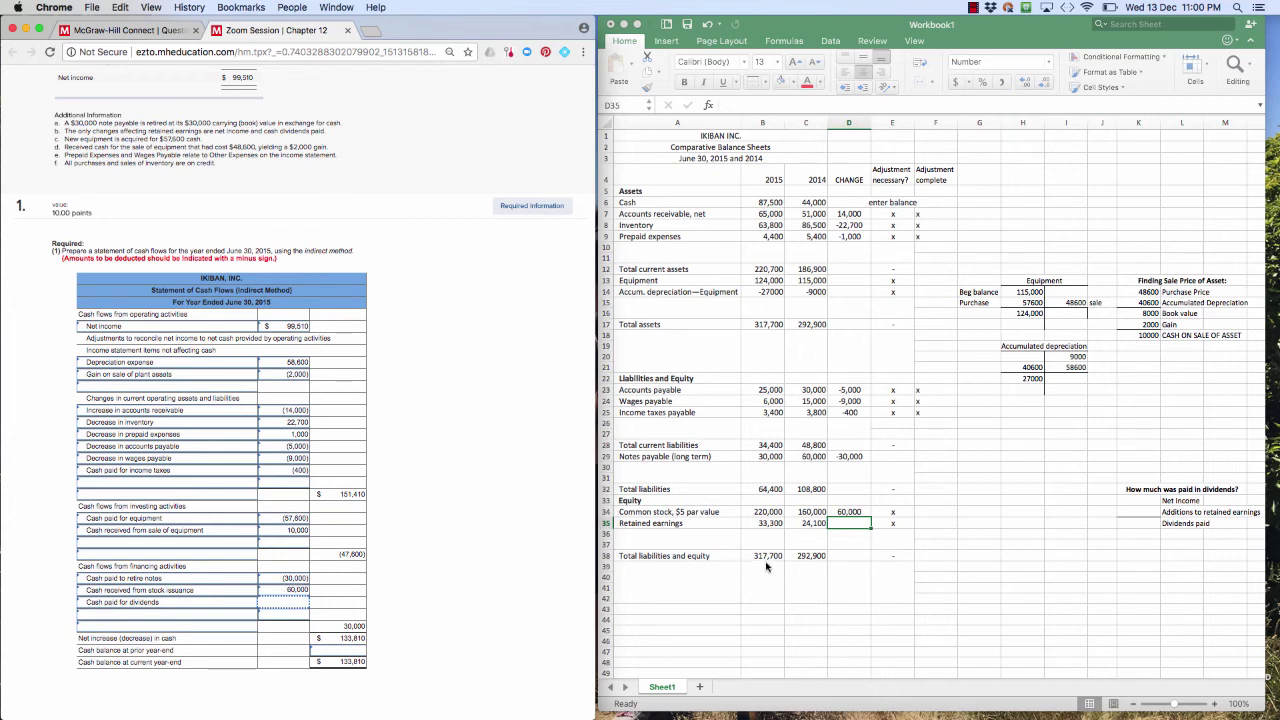
{"action": "scroll", "coordinate": [417, 434], "scroll_direction": "up", "scroll_amount": 1}
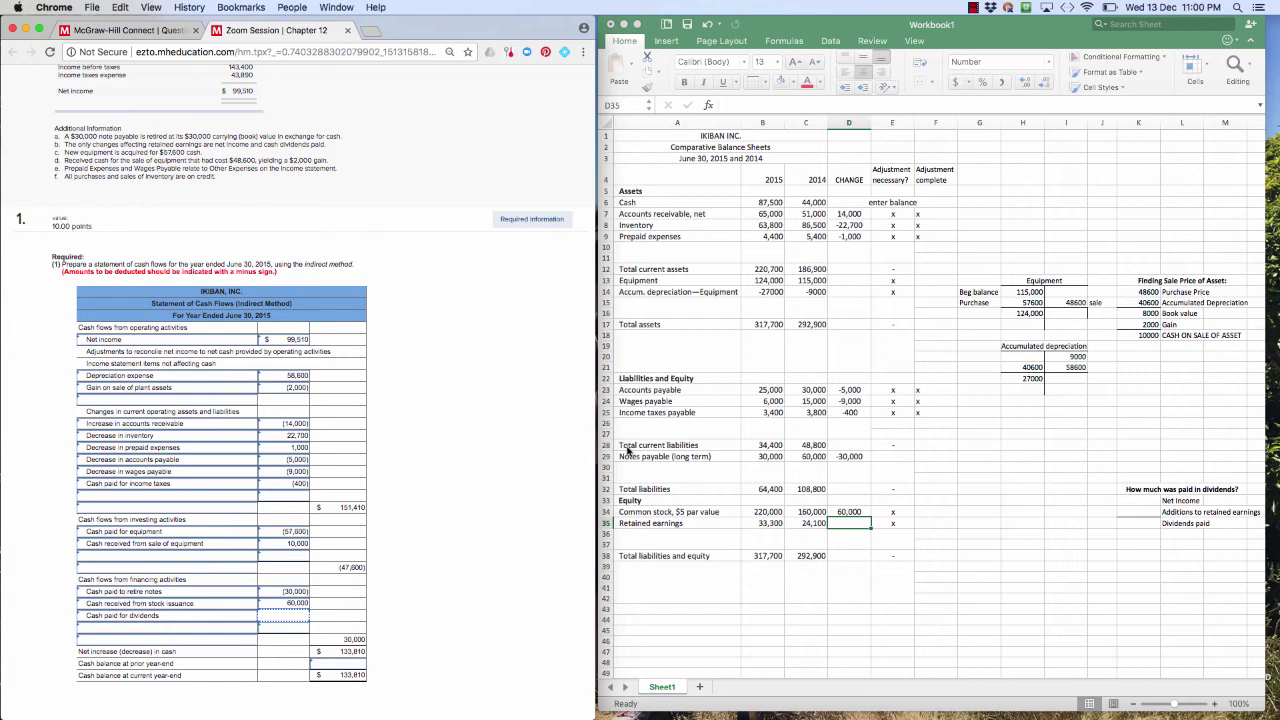
Enter net income of 99,510 in K33.
{"action": "left_click", "coordinate": [1133, 500]}
{"action": "left_click", "coordinate": [1133, 500]}
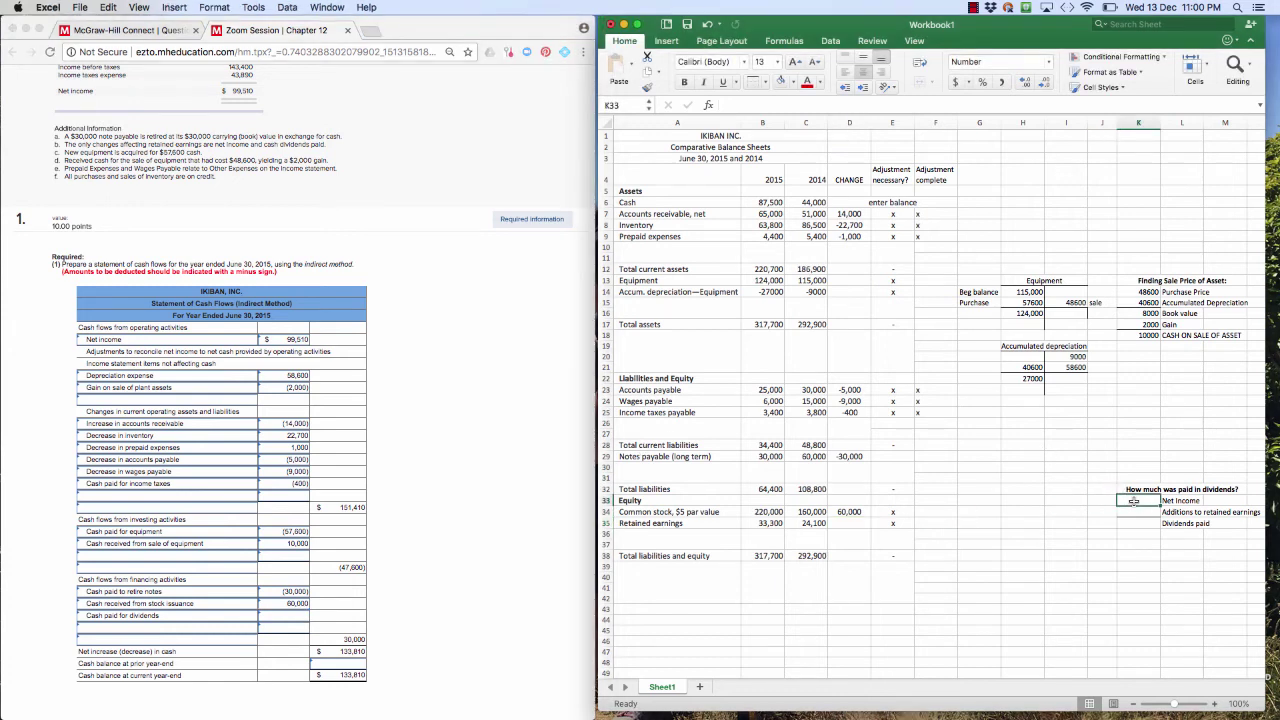
{"action": "type", "text": "99510"}
{"action": "key", "text": "Return"}
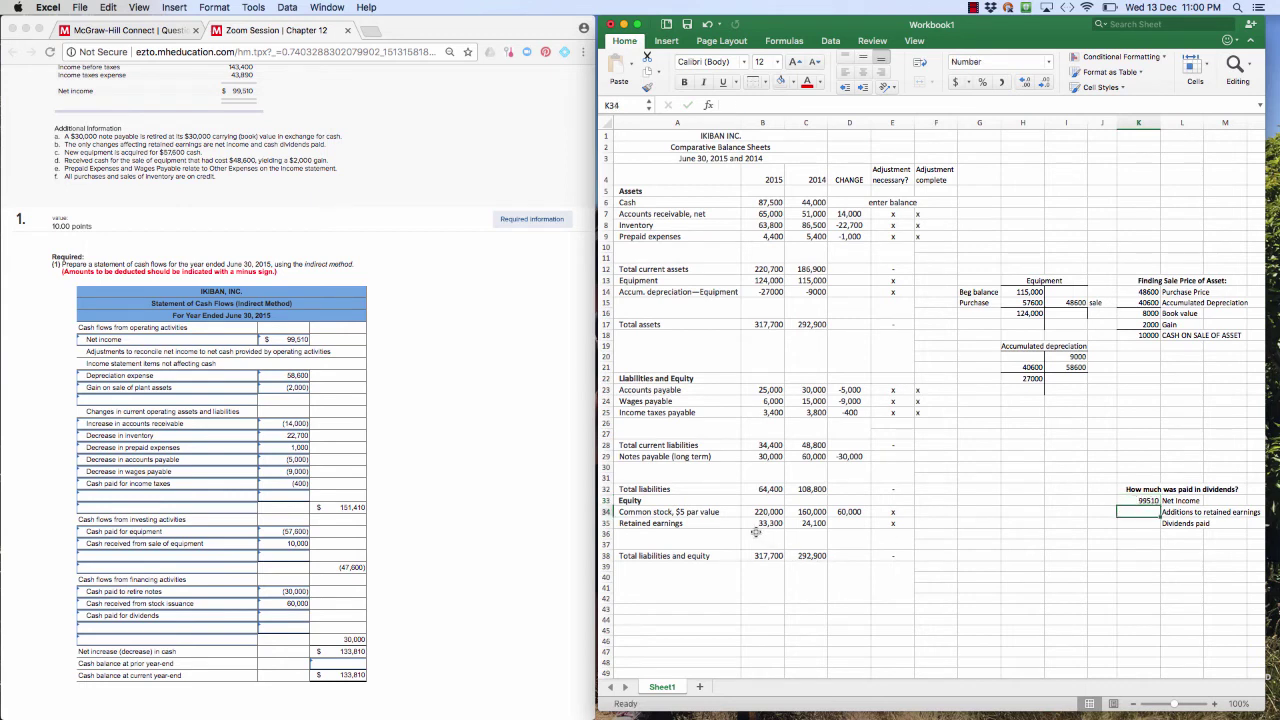
Compute the retained earnings change in D35 as =B35-C35.
{"action": "left_click", "coordinate": [757, 522]}
{"action": "left_click_drag", "start_coordinate": [757, 522], "coordinate": [812, 522]}
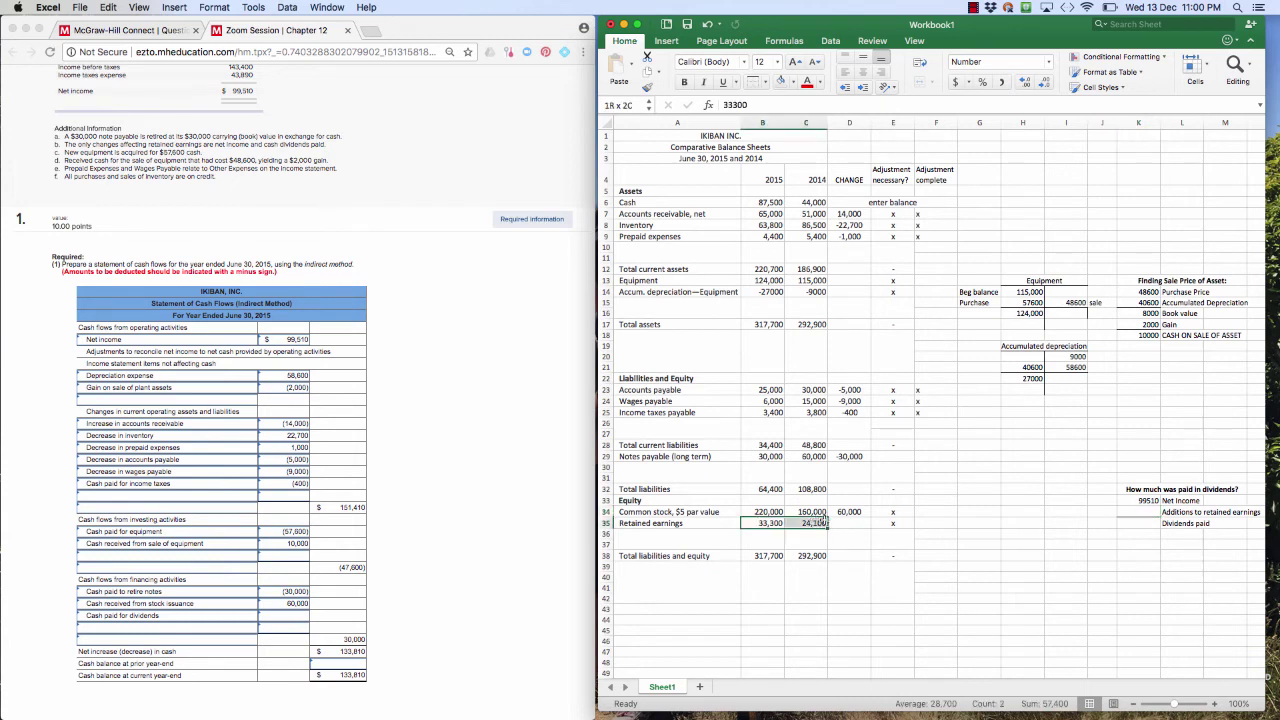
{"action": "left_click", "coordinate": [851, 523]}
{"action": "type", "text": "="}
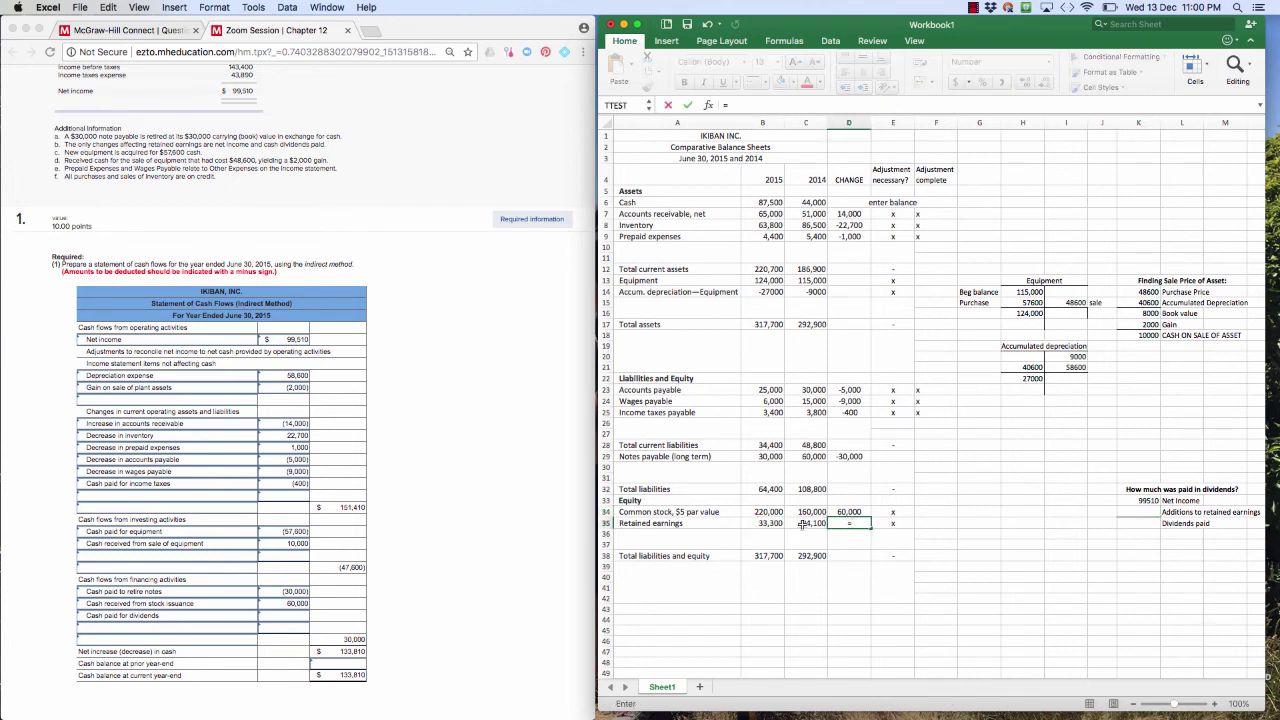
{"action": "left_click", "coordinate": [762, 523]}
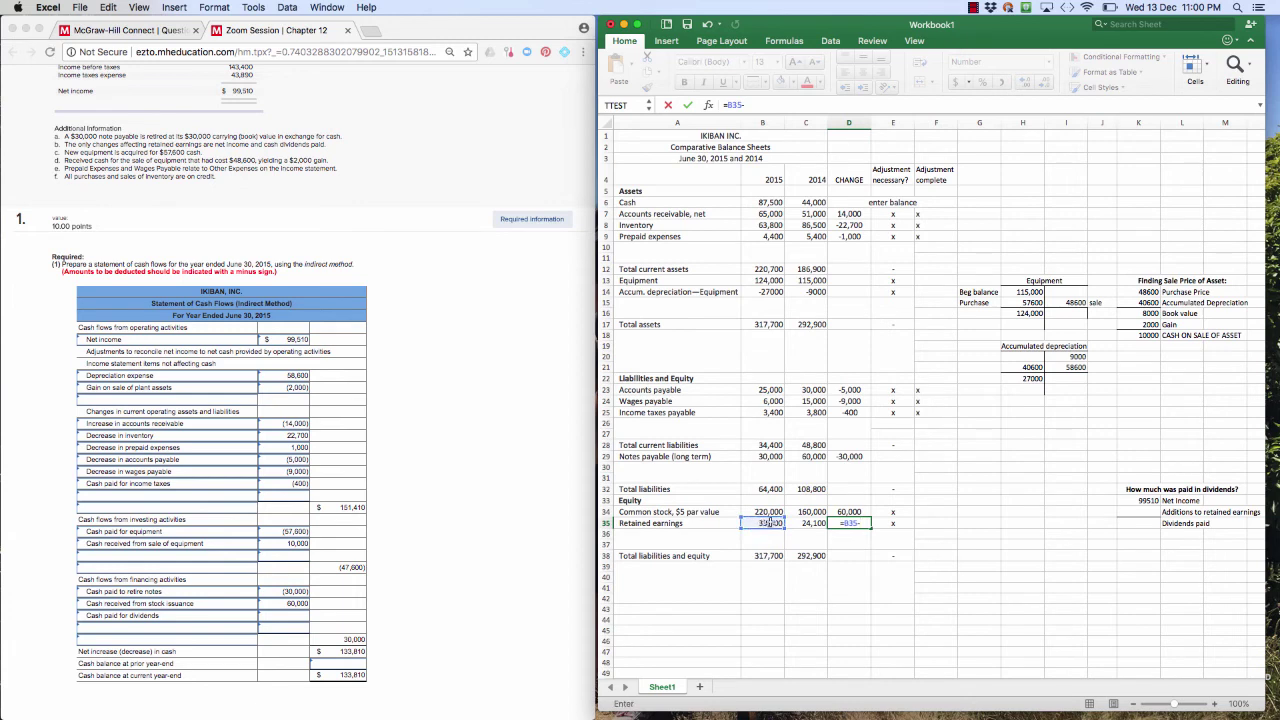
{"action": "type", "text": "-"}
{"action": "left_click", "coordinate": [792, 522]}
{"action": "key", "text": "Return"}
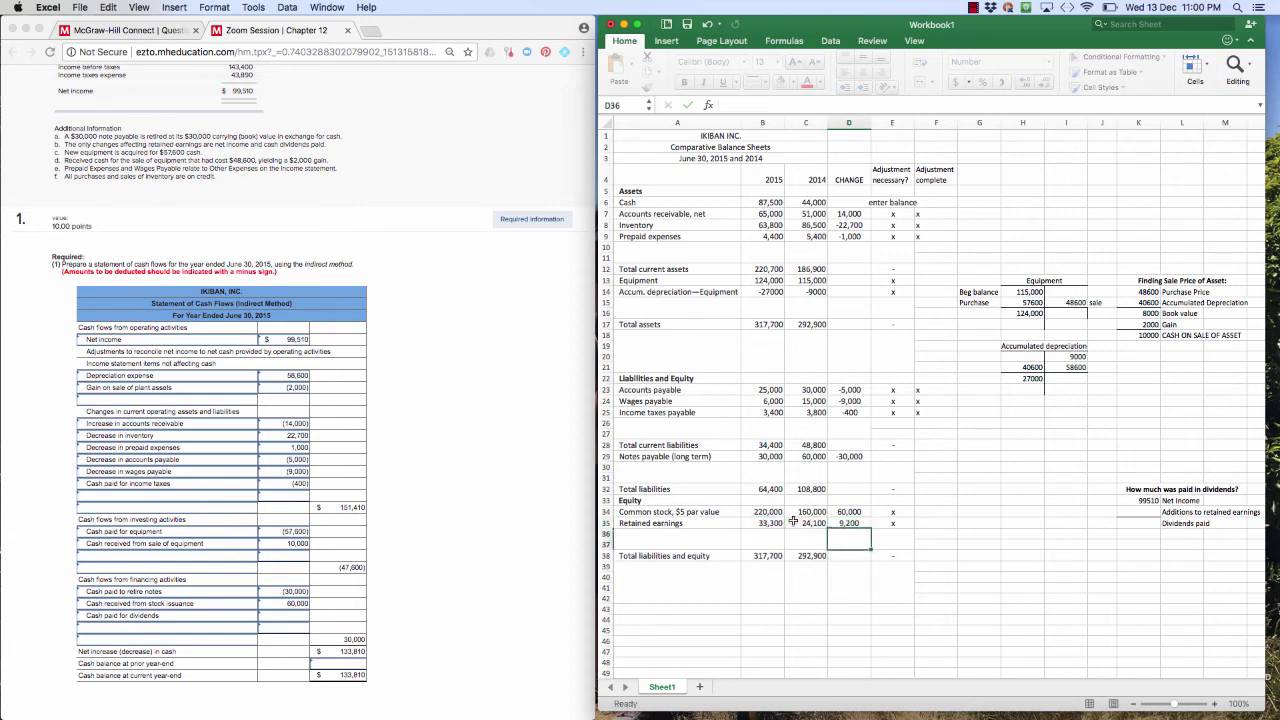
Enter 9,210 additions to retained earnings in K34 and compute dividends =K33-K34, giving 90,300.
{"action": "left_click", "coordinate": [1137, 510]}
{"action": "type", "text": "9,210"}
{"action": "key", "text": "Return"}
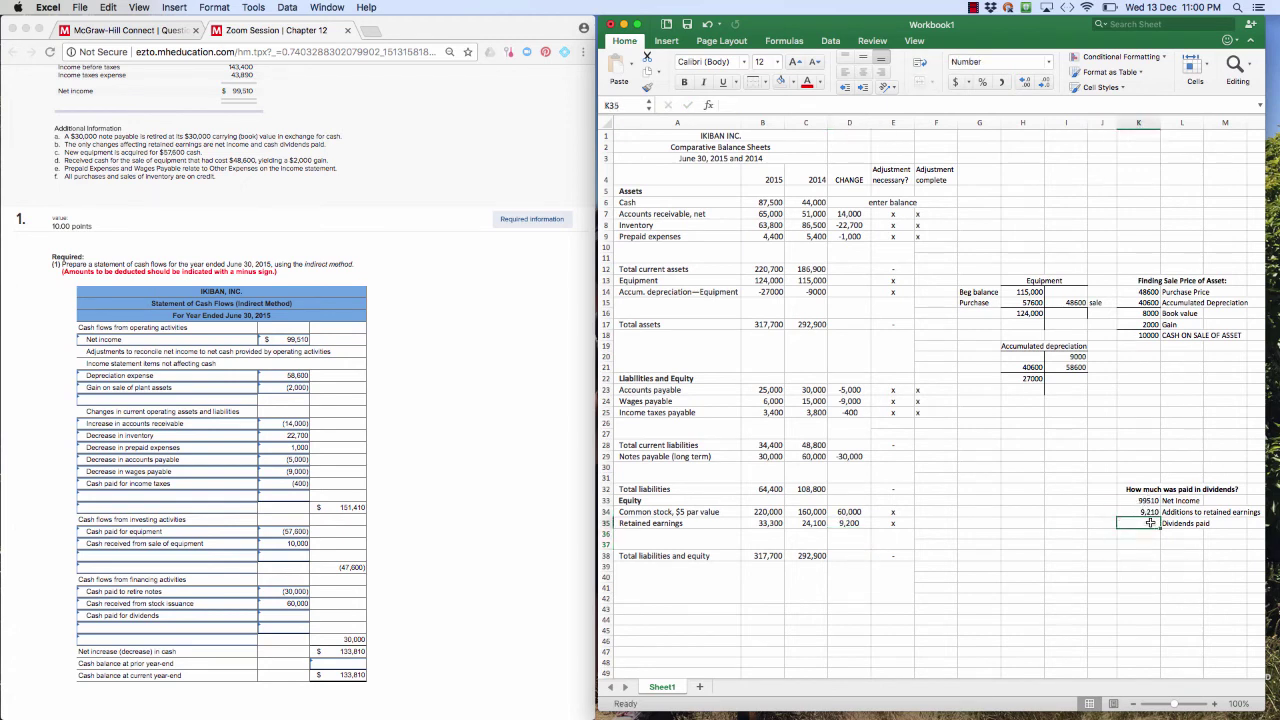
{"action": "type", "text": "="}
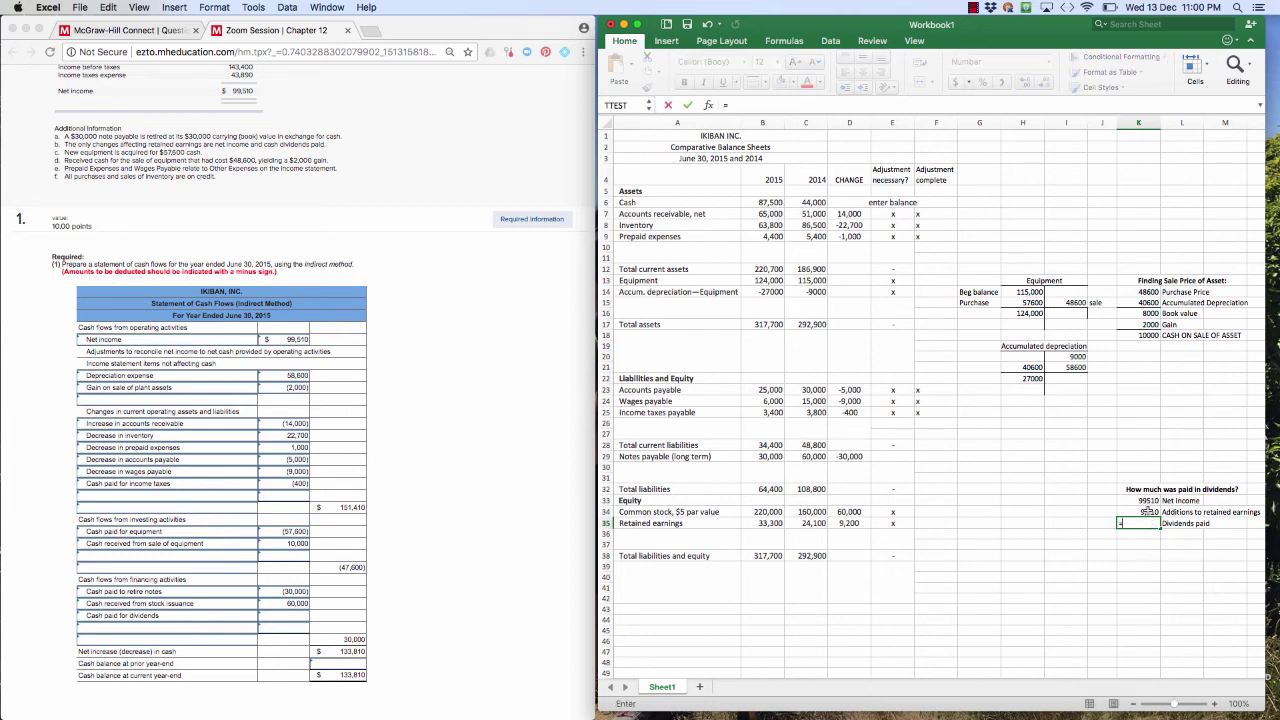
{"action": "left_click", "coordinate": [1138, 499]}
{"action": "type", "text": "-"}
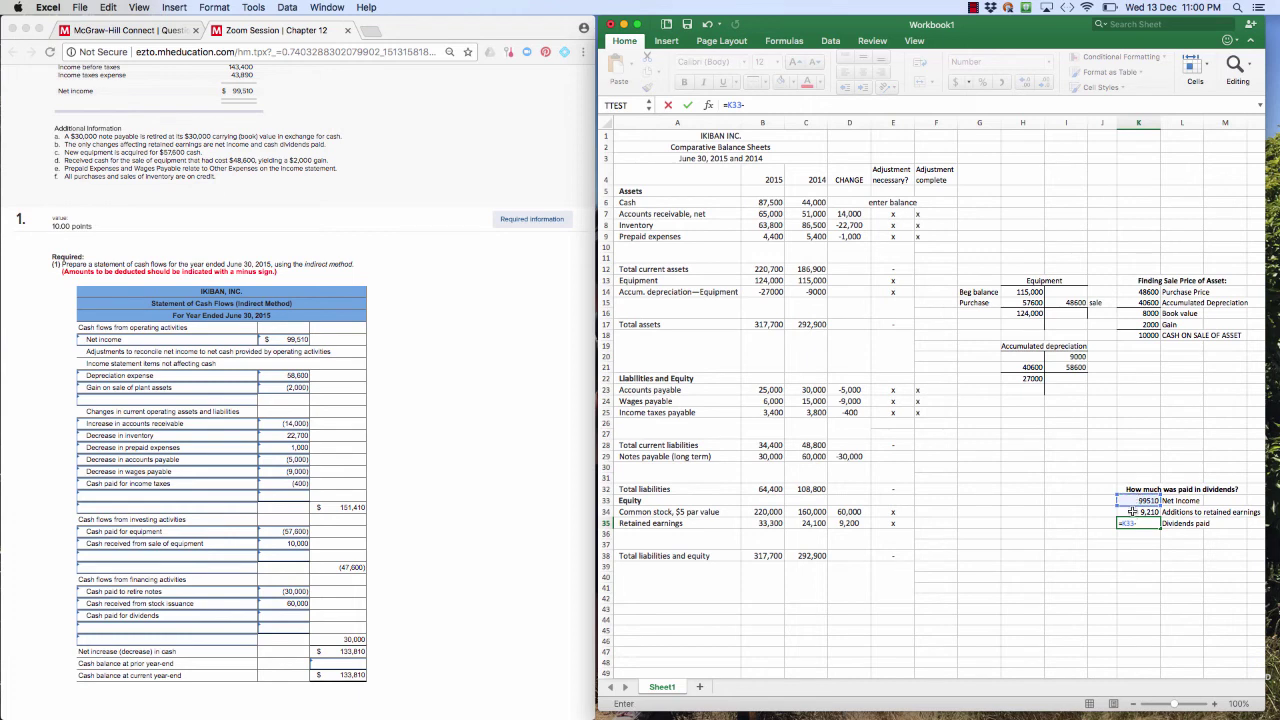
{"action": "left_click", "coordinate": [1133, 511]}
{"action": "key", "text": "Return"}
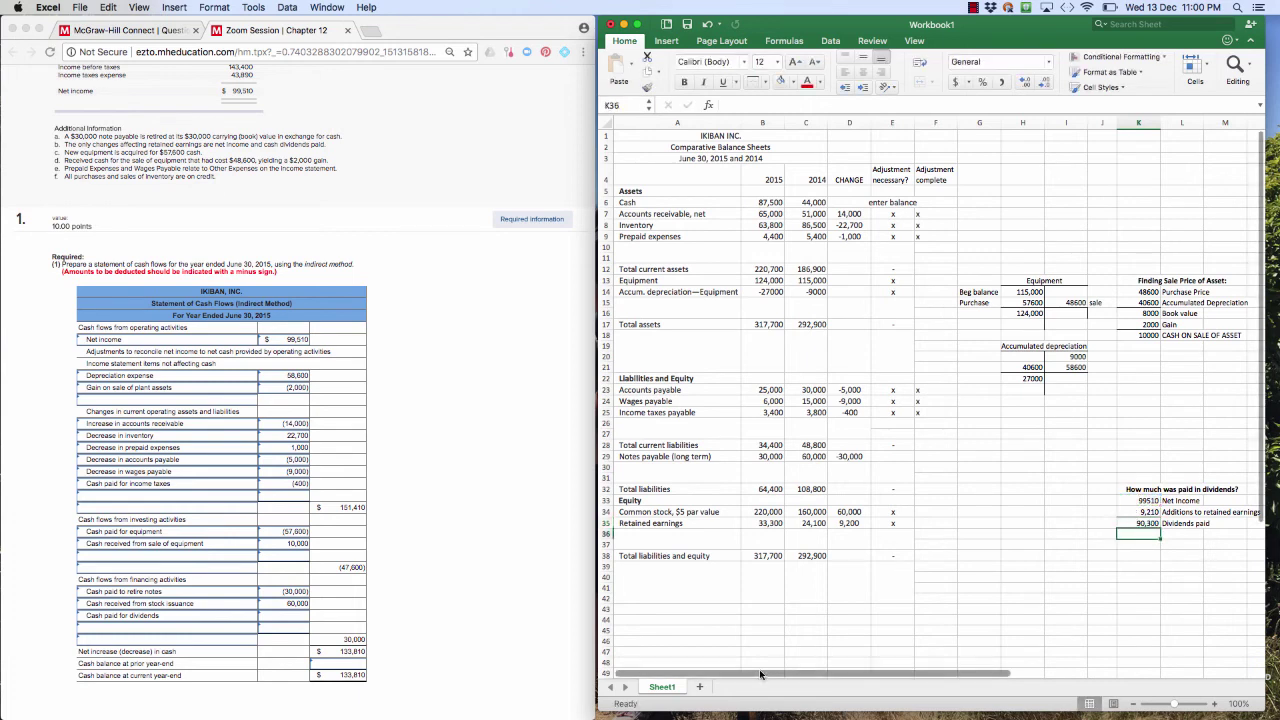
{"action": "left_click", "coordinate": [282, 621]}
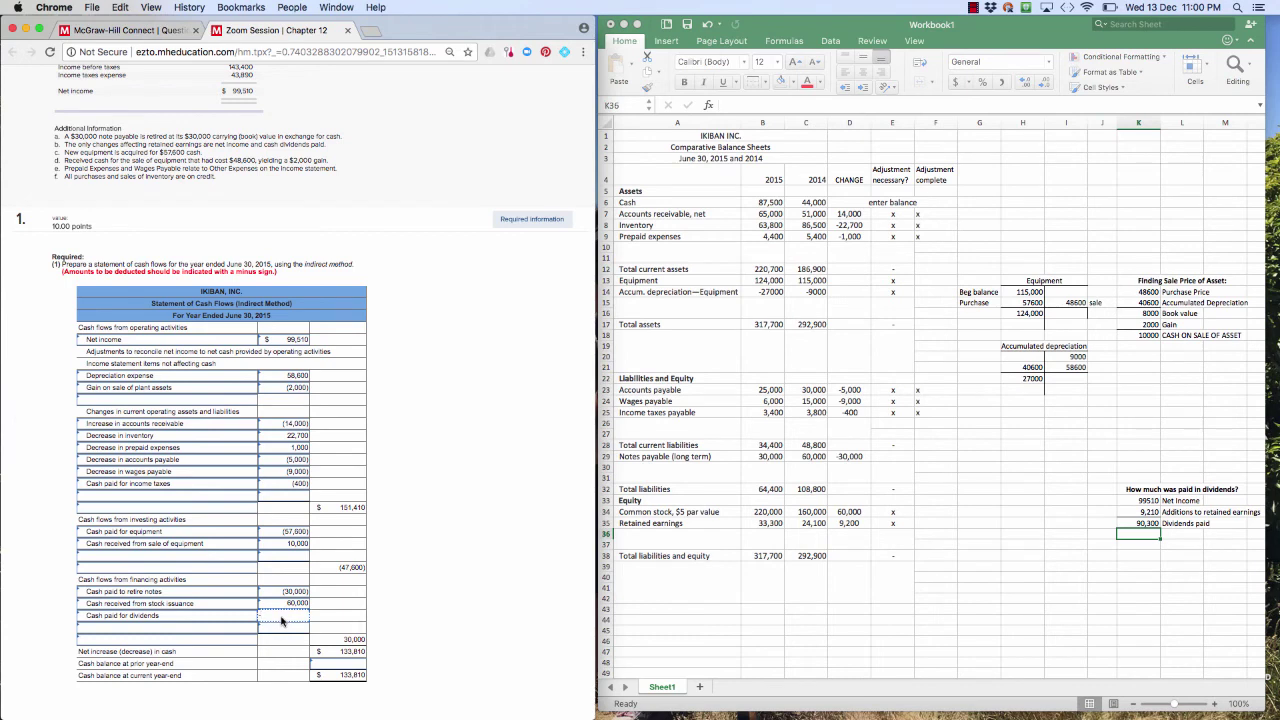
Enter dividends paid as (90,300) and prior year-end cash as 44,000, checked against Excel.
{"action": "type", "text": "-90300"}
{"action": "key", "text": "Tab"}
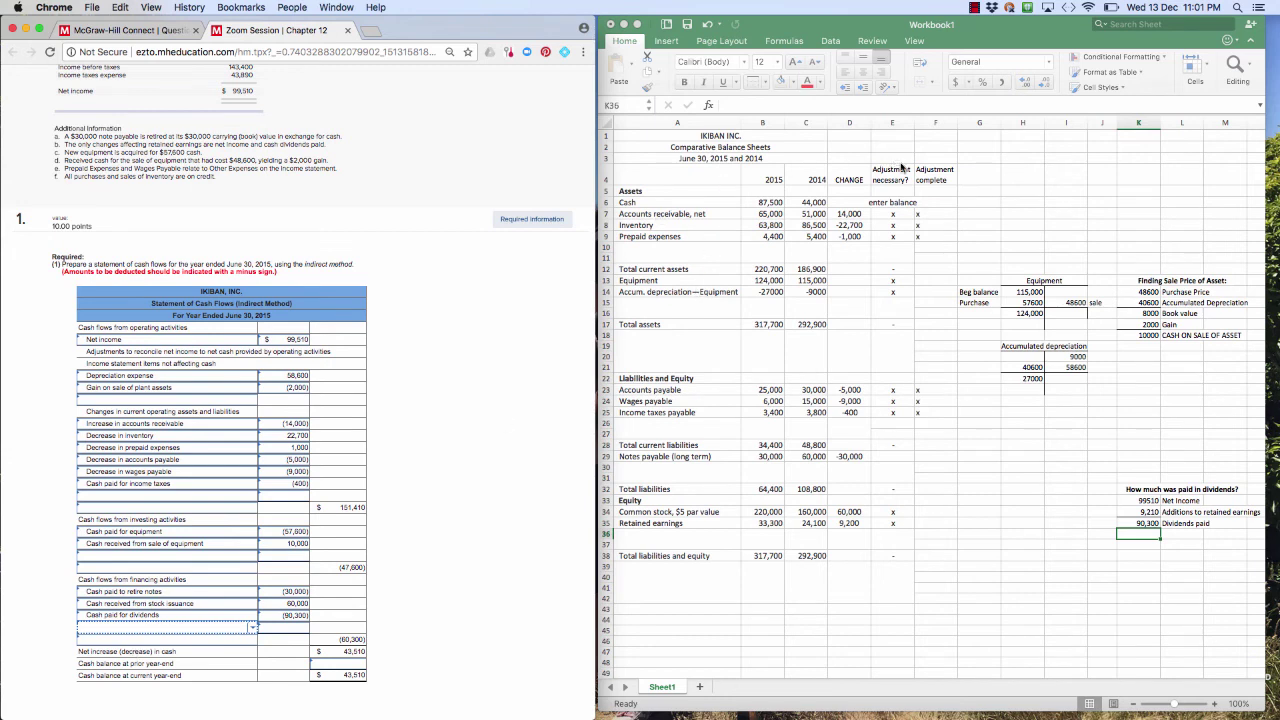
{"action": "left_click", "coordinate": [894, 202]}
{"action": "double_click", "coordinate": [894, 202]}
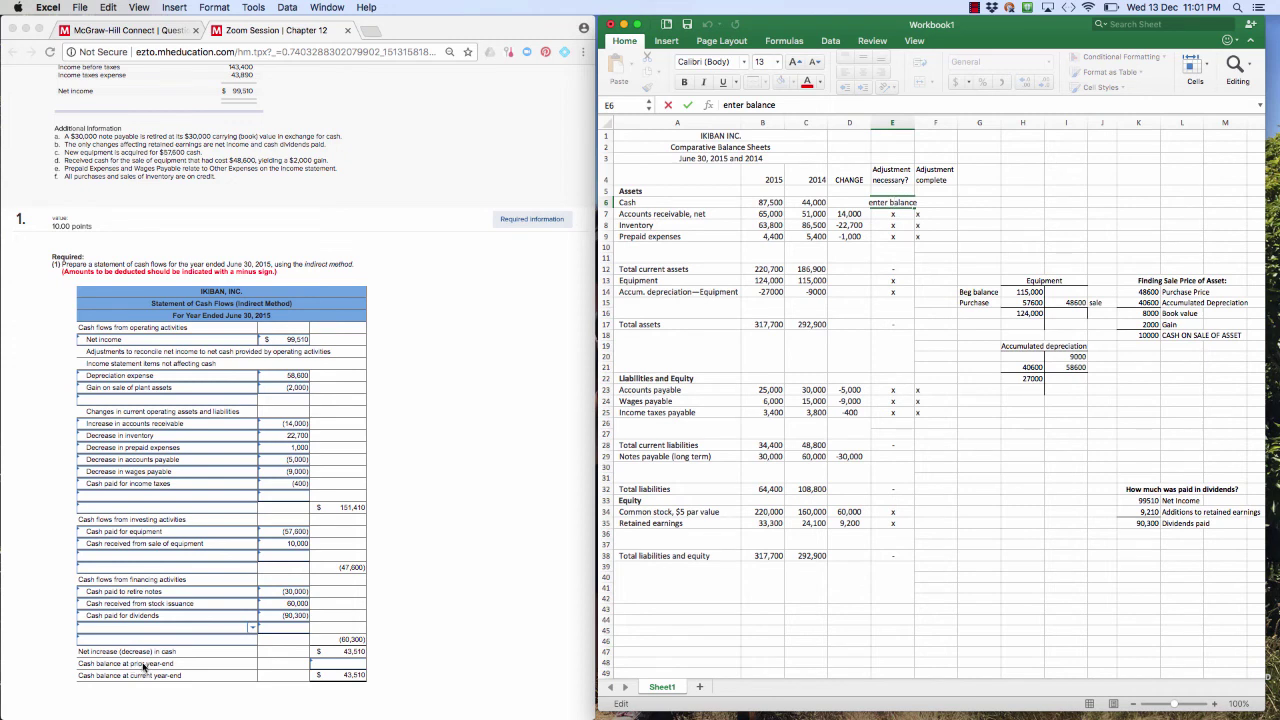
{"action": "left_click", "coordinate": [808, 202]}
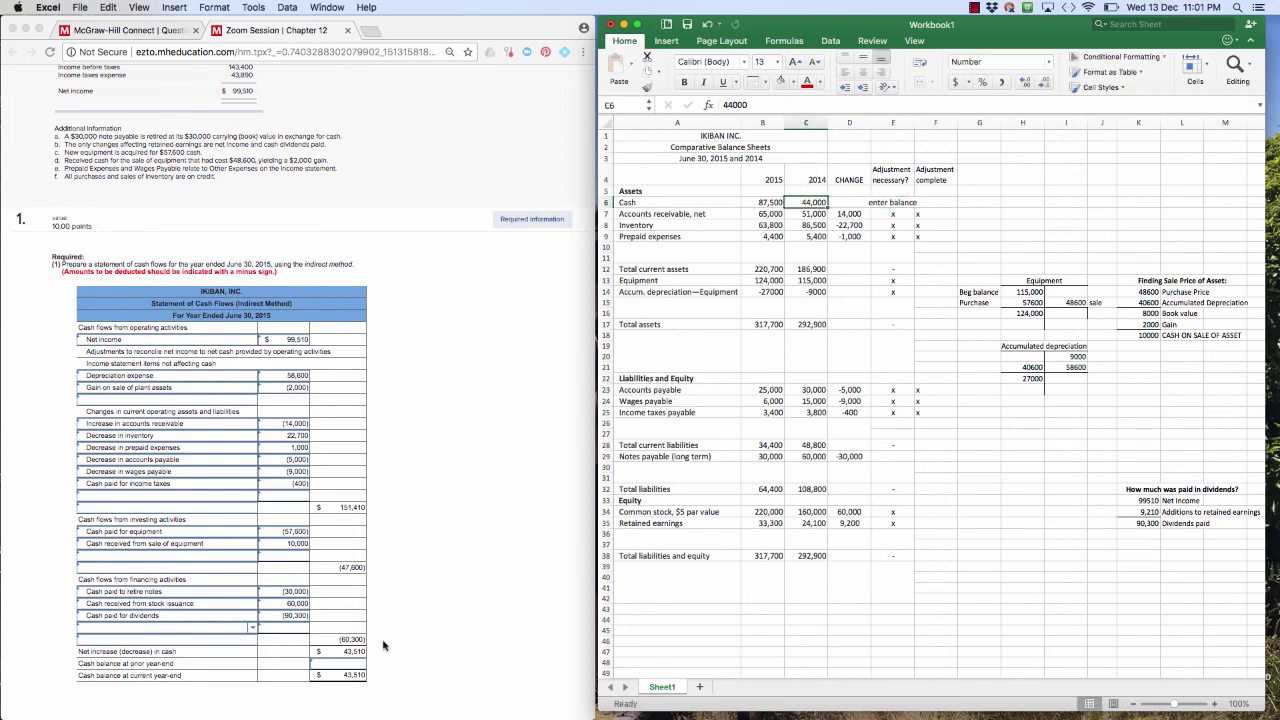
{"action": "left_click", "coordinate": [343, 671]}
{"action": "left_click", "coordinate": [342, 664]}
{"action": "type", "text": "44000"}
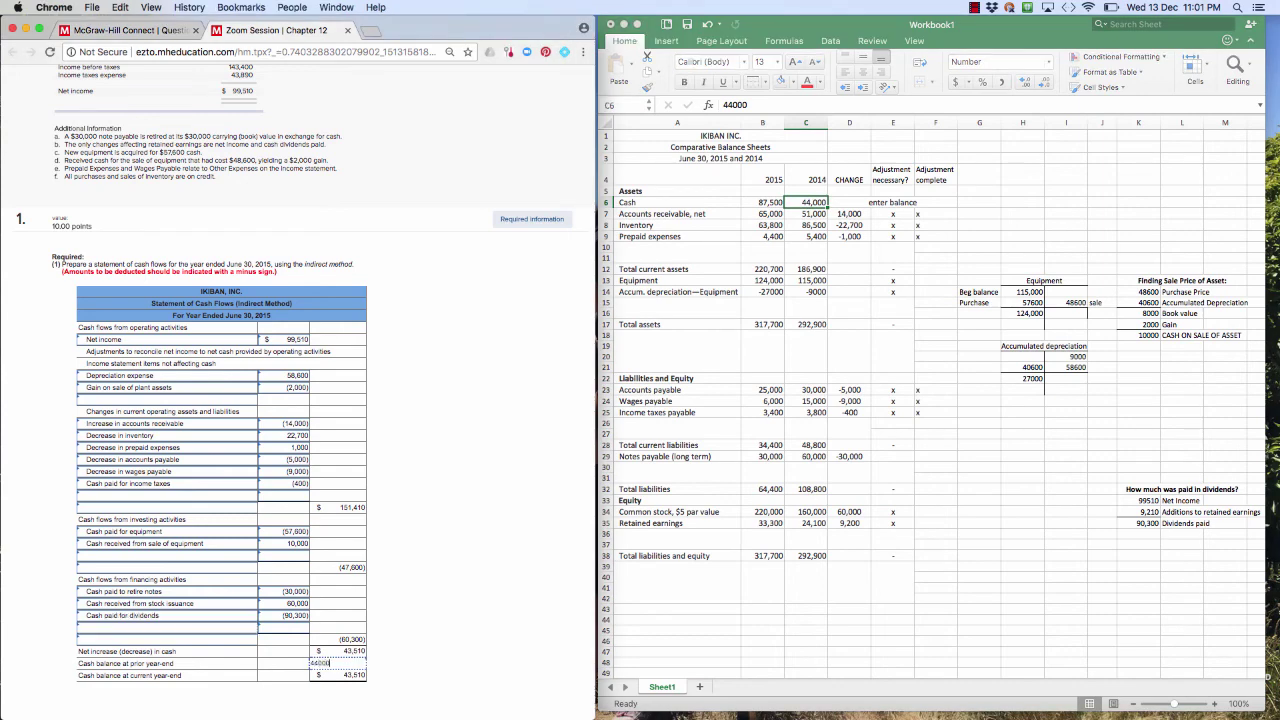
{"action": "key", "text": "Tab"}
Submit the completed cash flow statement for grading with Check my work.
{"action": "left_click", "coordinate": [360, 650]}
{"action": "left_click", "coordinate": [352, 664]}
{"action": "left_click", "coordinate": [348, 677]}
{"action": "scroll", "coordinate": [423, 685], "scroll_direction": "down", "scroll_amount": 2}
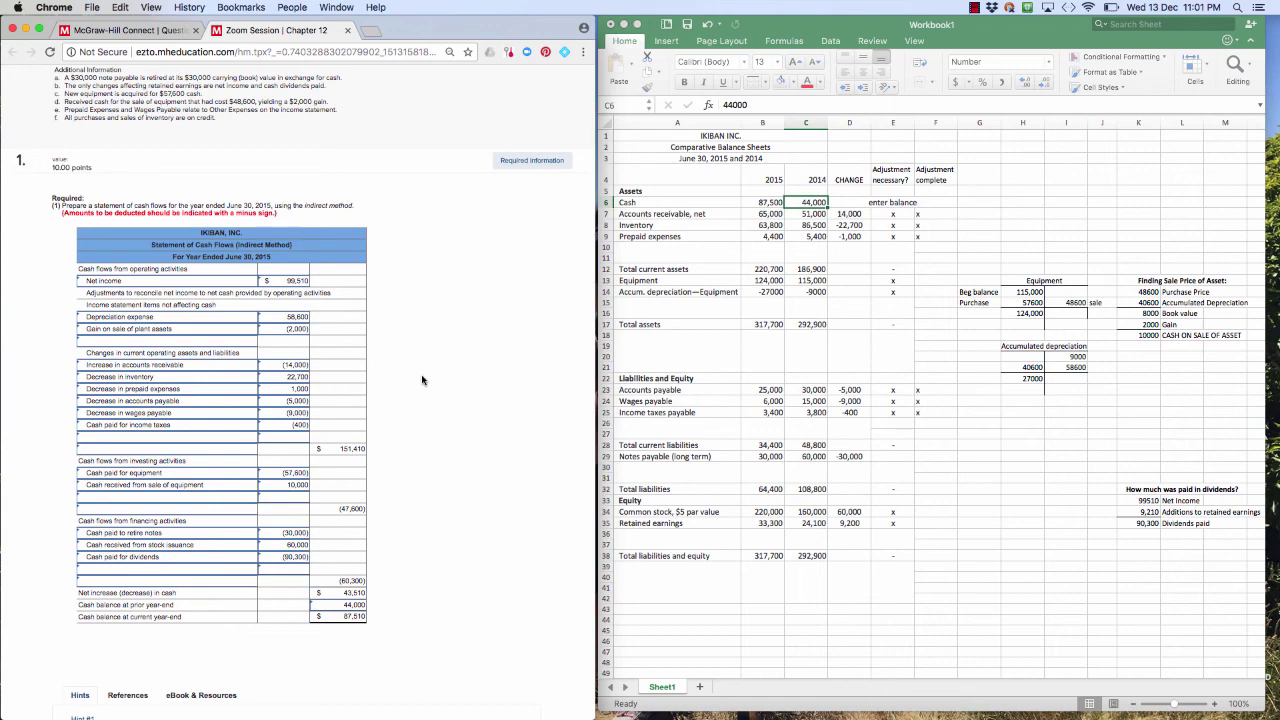
{"action": "scroll", "coordinate": [422, 380], "scroll_direction": "down", "scroll_amount": 3}
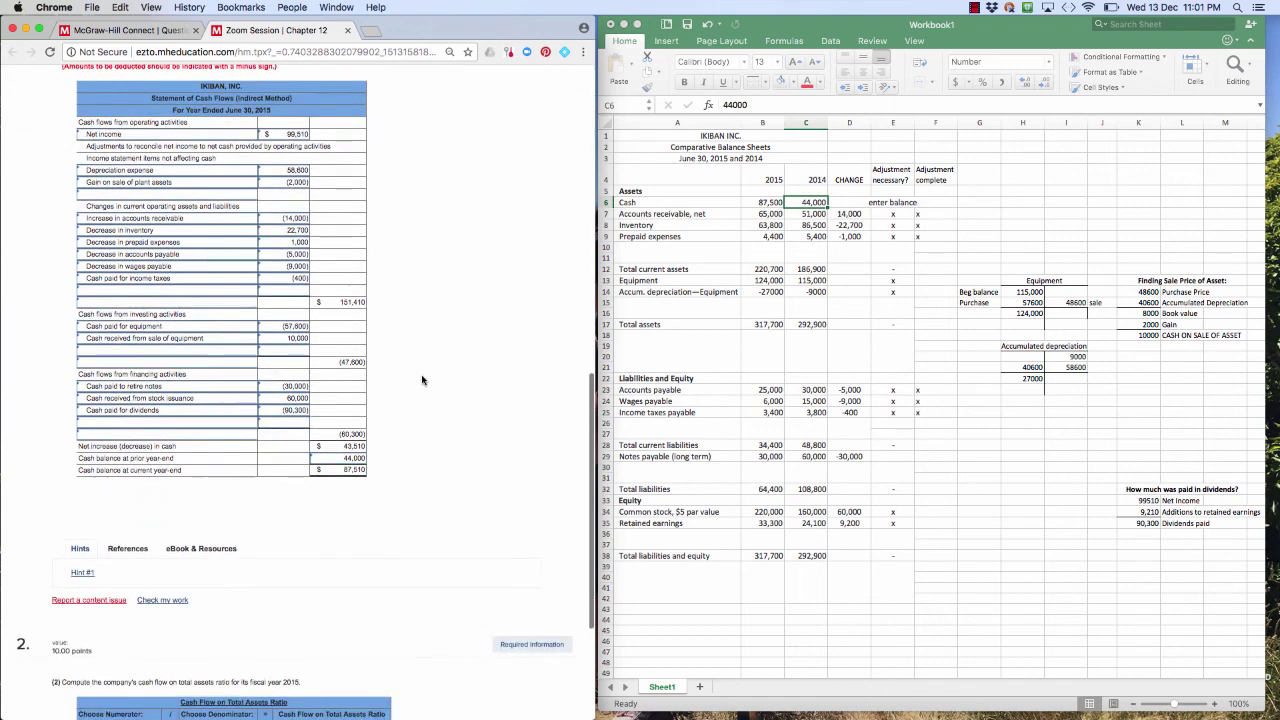
{"action": "left_click", "coordinate": [163, 600]}
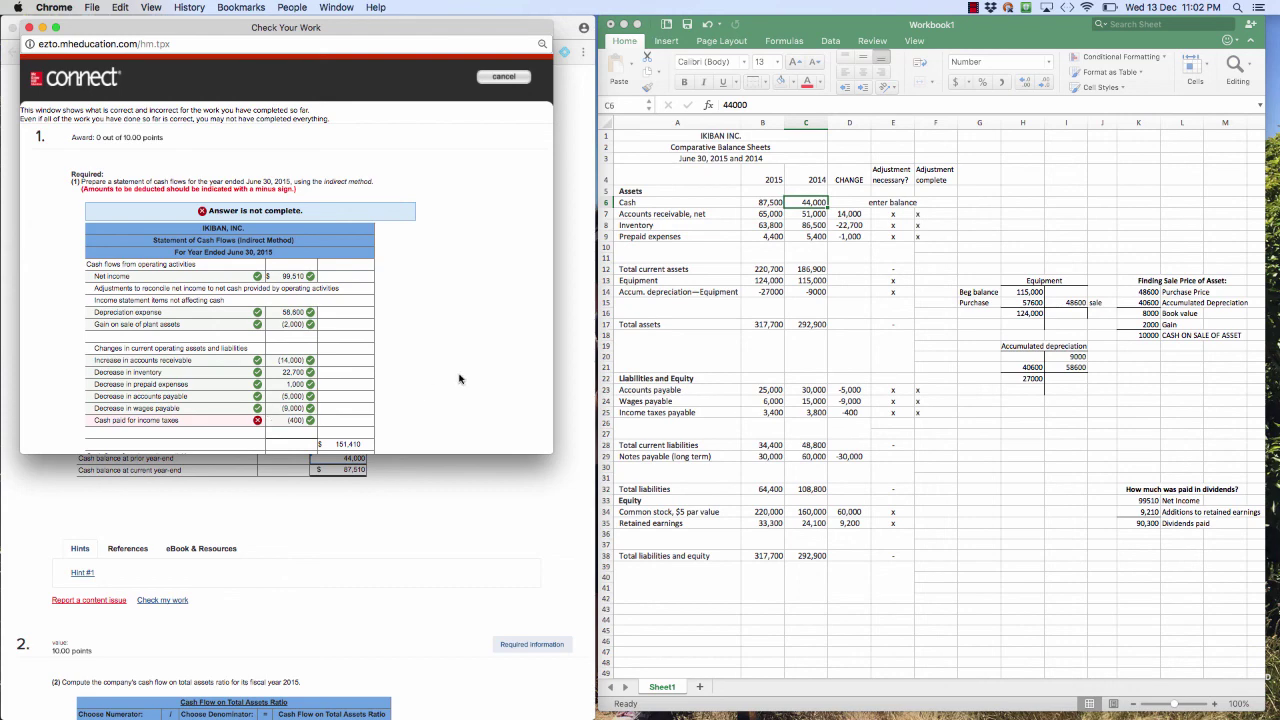
Scroll through the graded results to see which lines are marked incorrect.
{"action": "scroll", "coordinate": [459, 378], "scroll_direction": "down", "scroll_amount": 5}
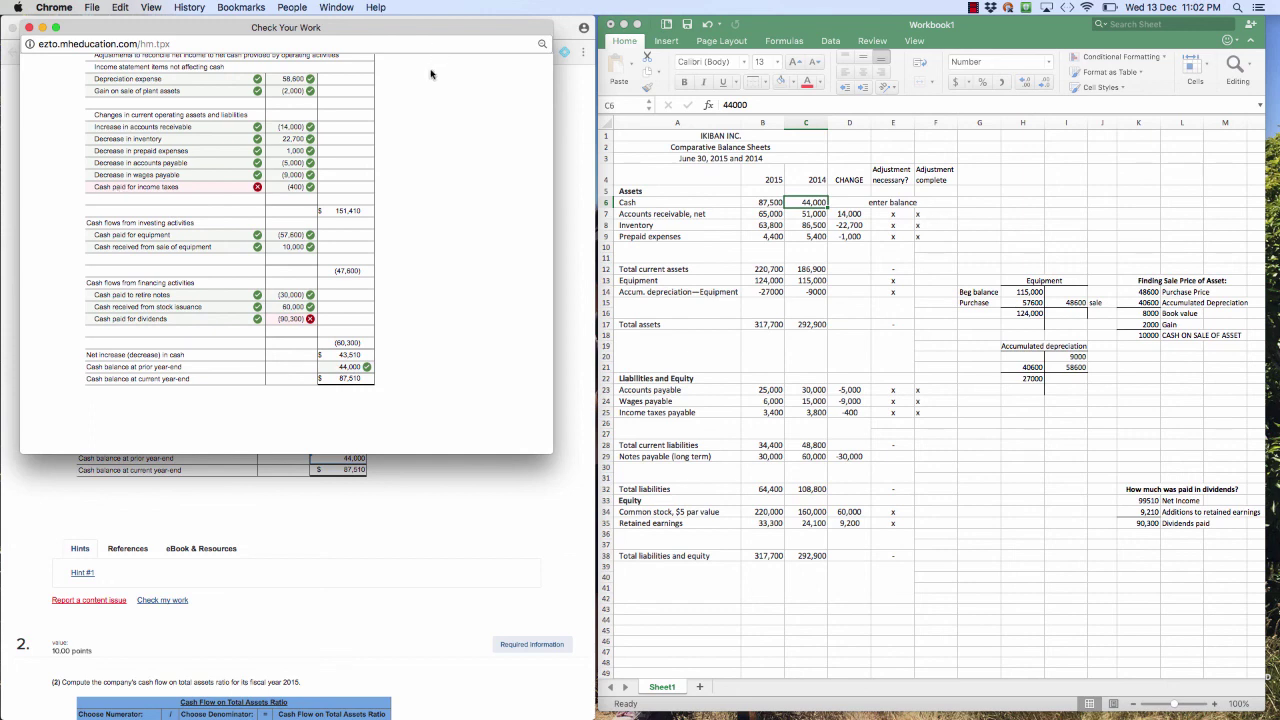
Close the results and relabel the (400) line as Decrease in income taxes payable.
{"action": "left_click", "coordinate": [28, 27]}
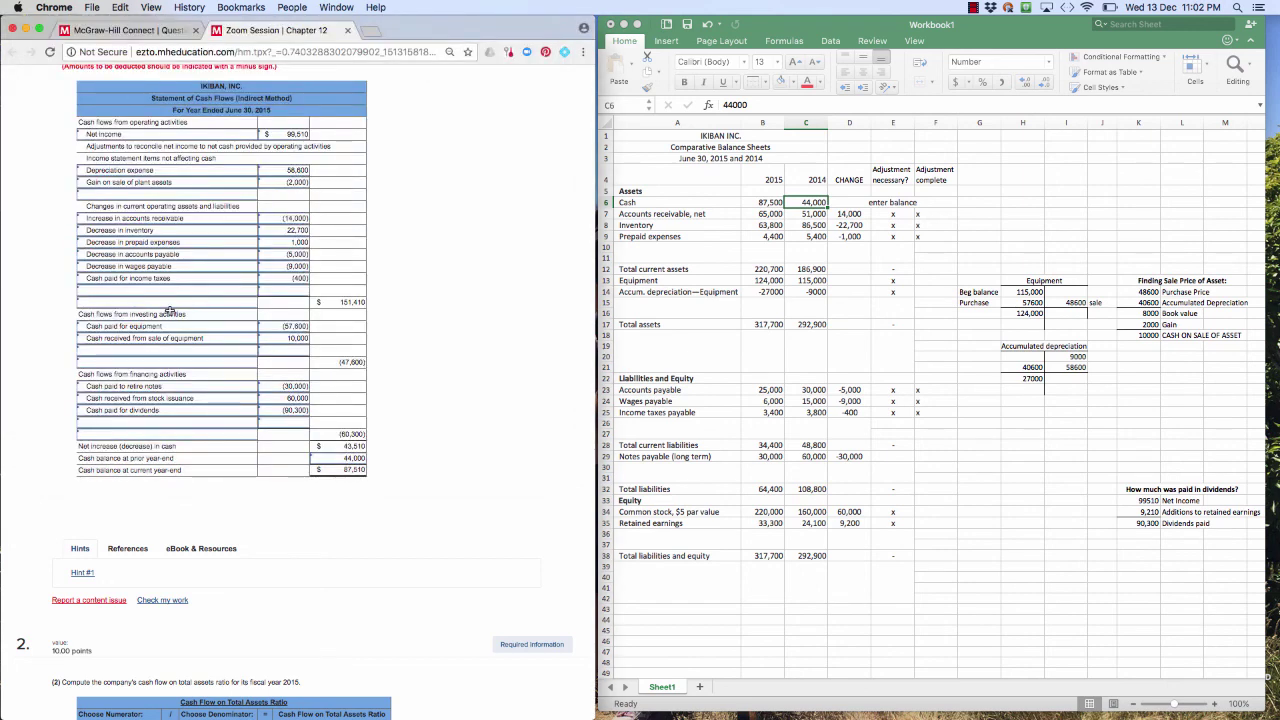
{"action": "left_click", "coordinate": [172, 279]}
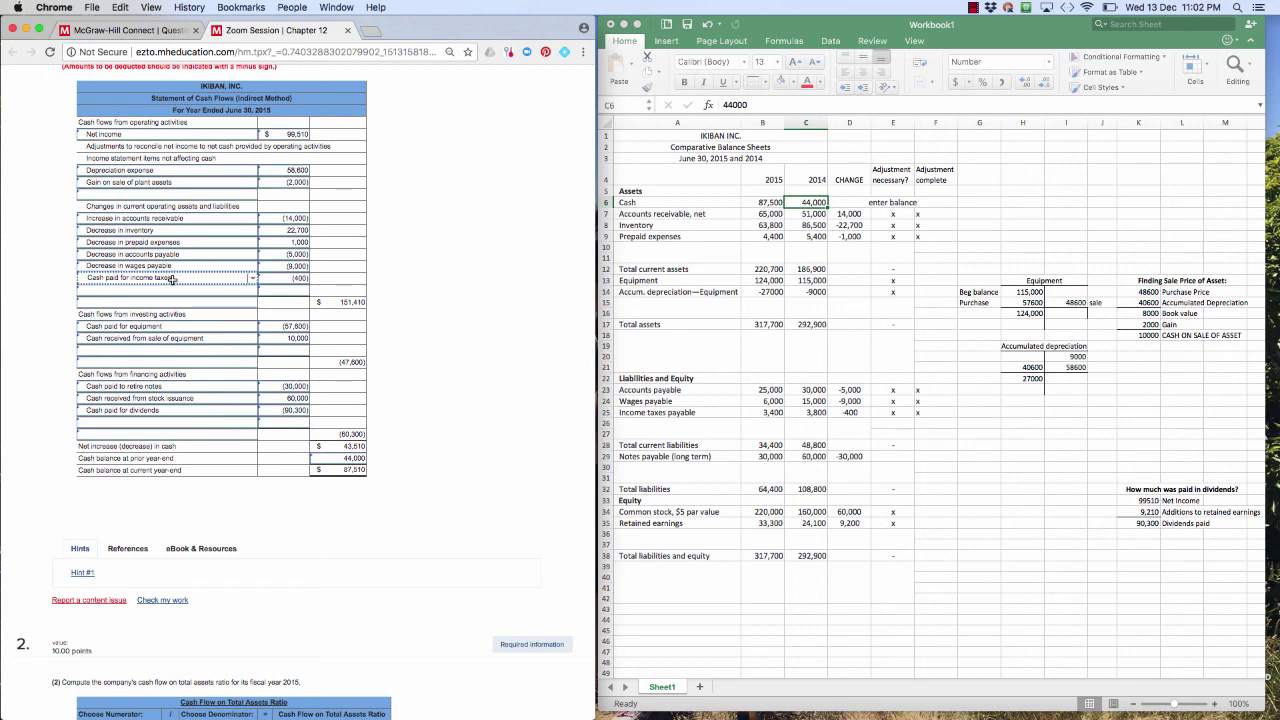
{"action": "type", "text": "di"}
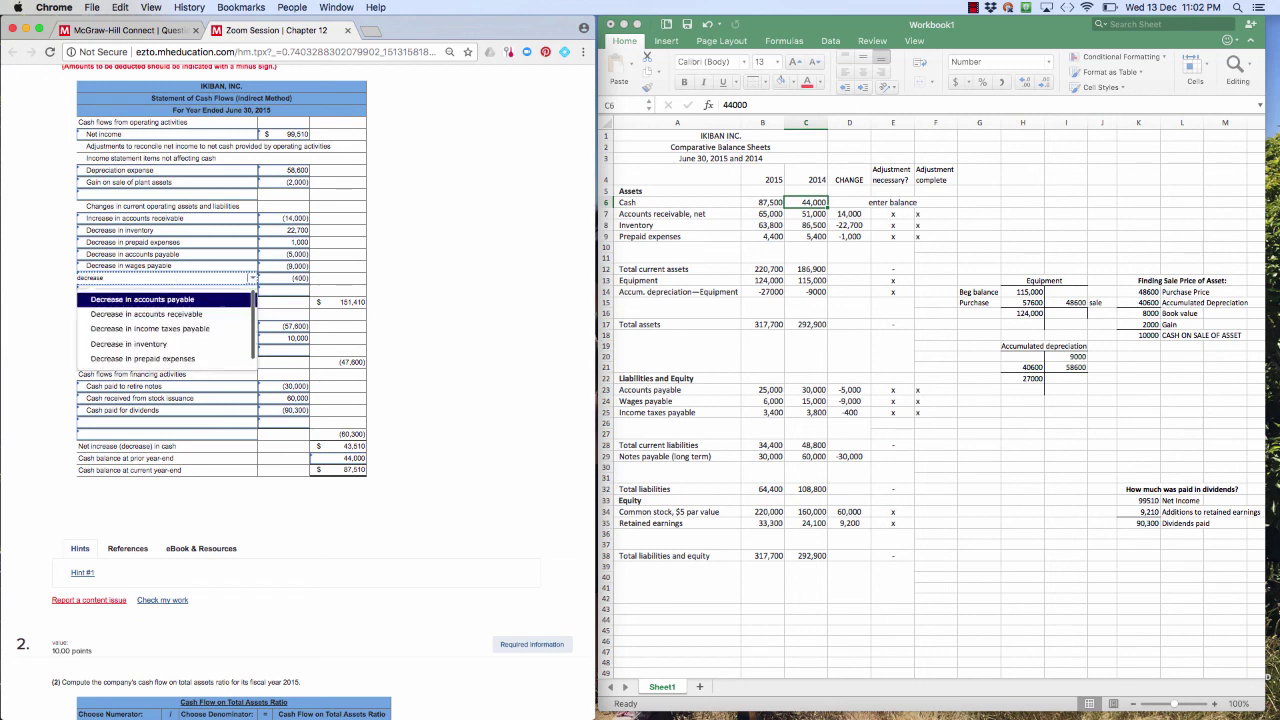
{"action": "key", "text": "Down"}
{"action": "key", "text": "Down"}
{"action": "key", "text": "Return"}
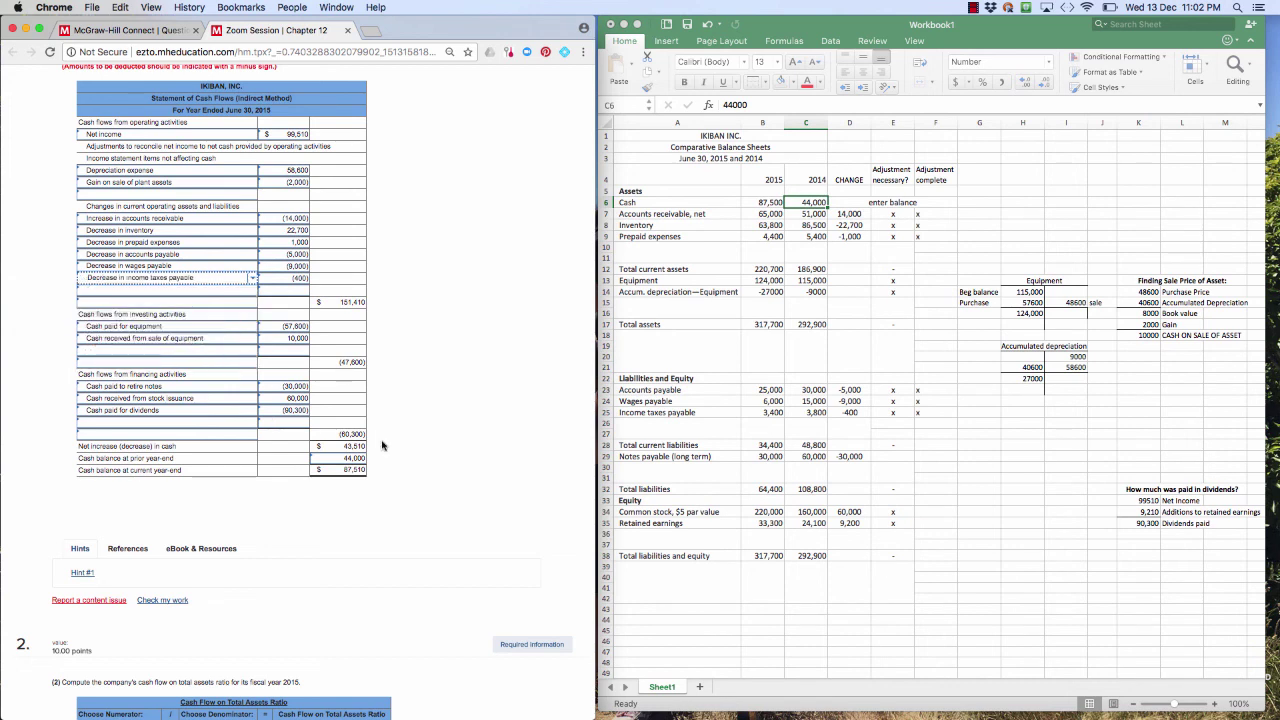
{"action": "left_click", "coordinate": [300, 411]}
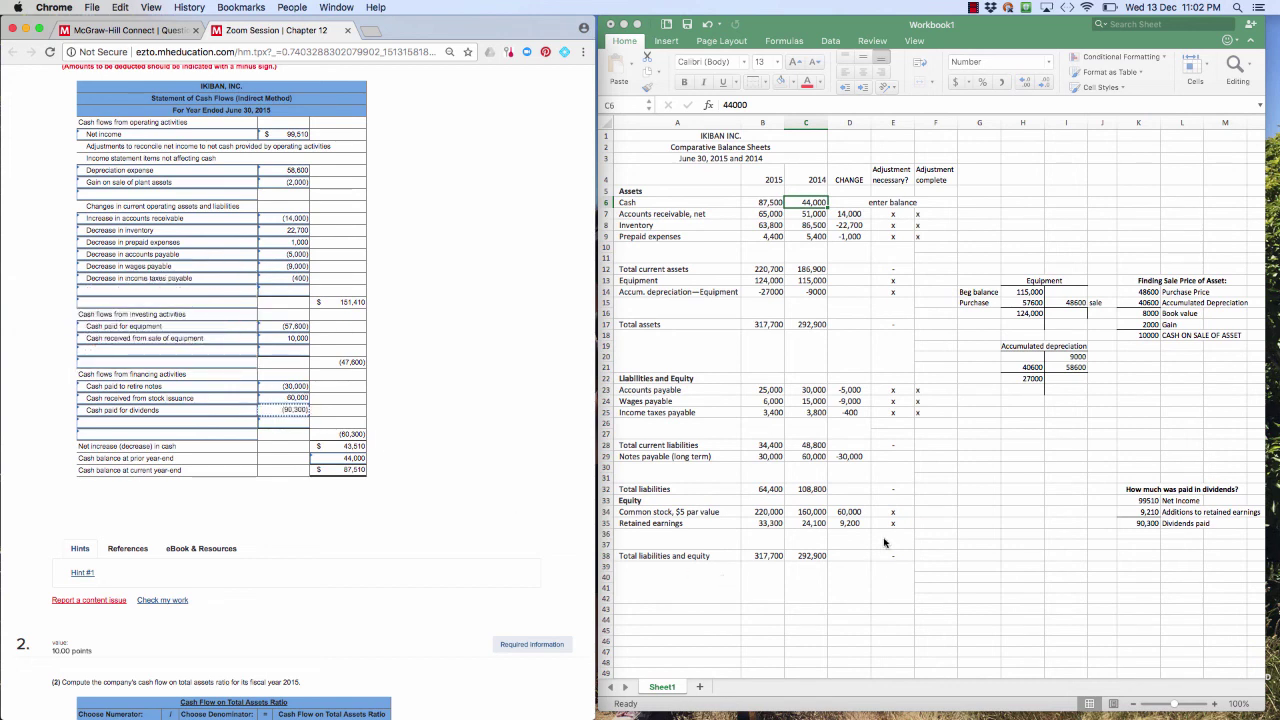
In Excel, set additions to retained earnings in K34 to =D35, giving 9,200.
{"action": "left_click", "coordinate": [1150, 511]}
{"action": "left_click", "coordinate": [1150, 511]}
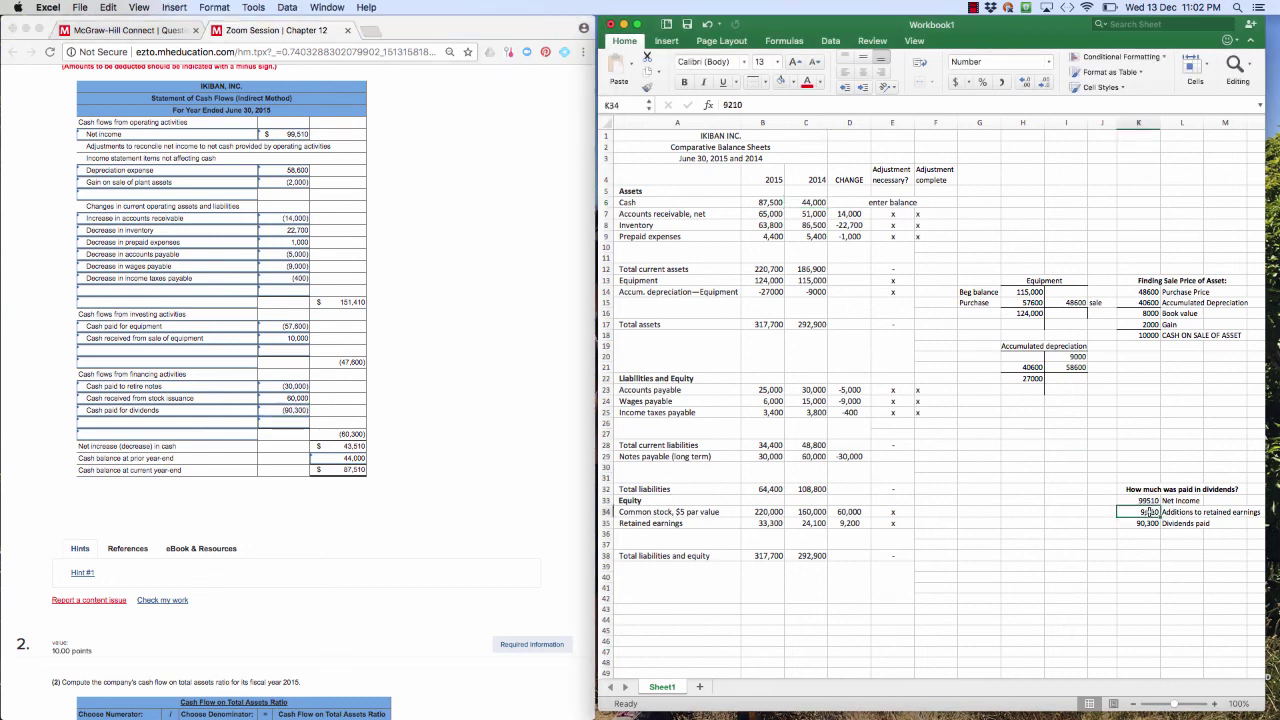
{"action": "type", "text": "="}
{"action": "left_click", "coordinate": [849, 523]}
{"action": "key", "text": "Return"}
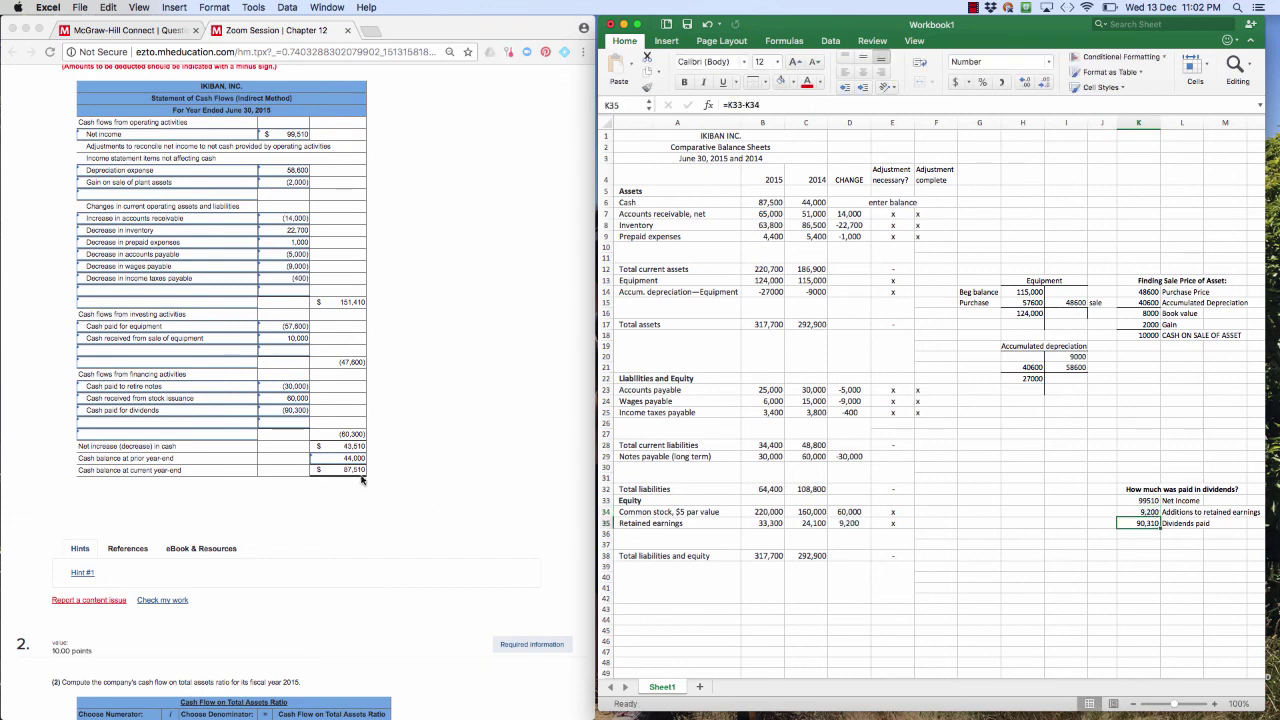
Change the statement's cash paid for dividends to (90,310).
{"action": "left_click", "coordinate": [291, 413]}
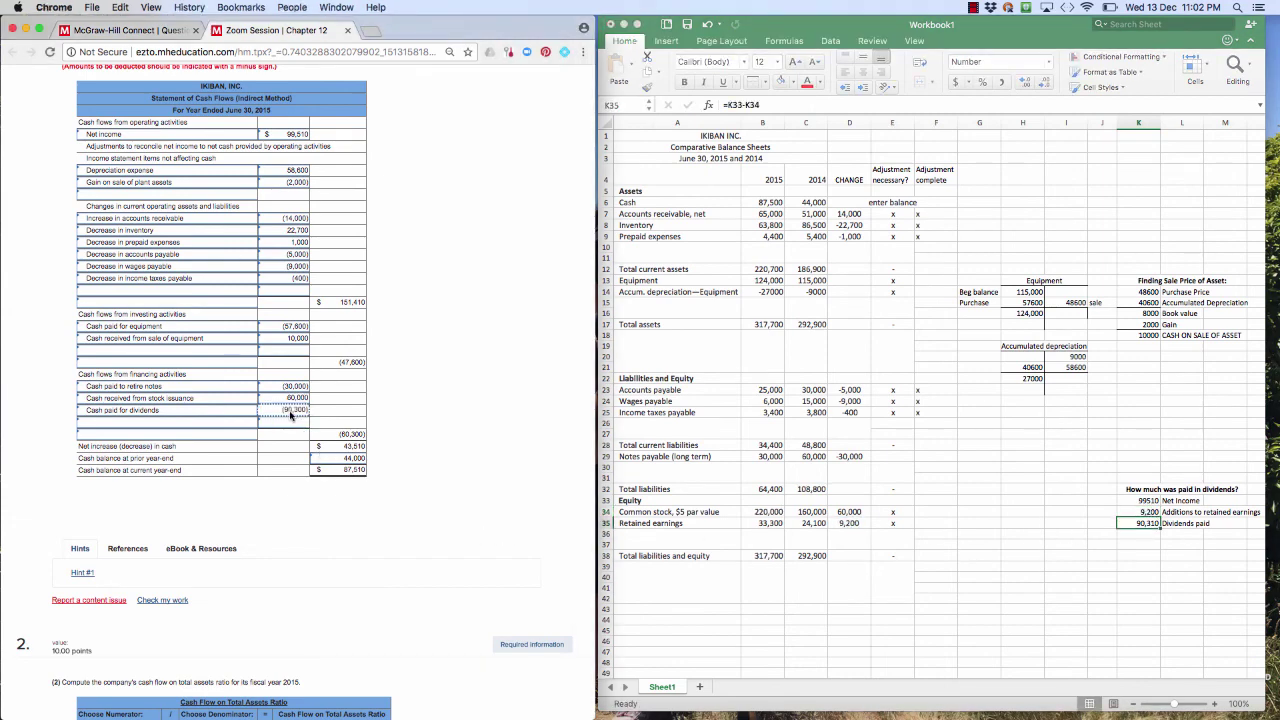
{"action": "type", "text": "903"}
{"action": "key", "text": "Tab"}
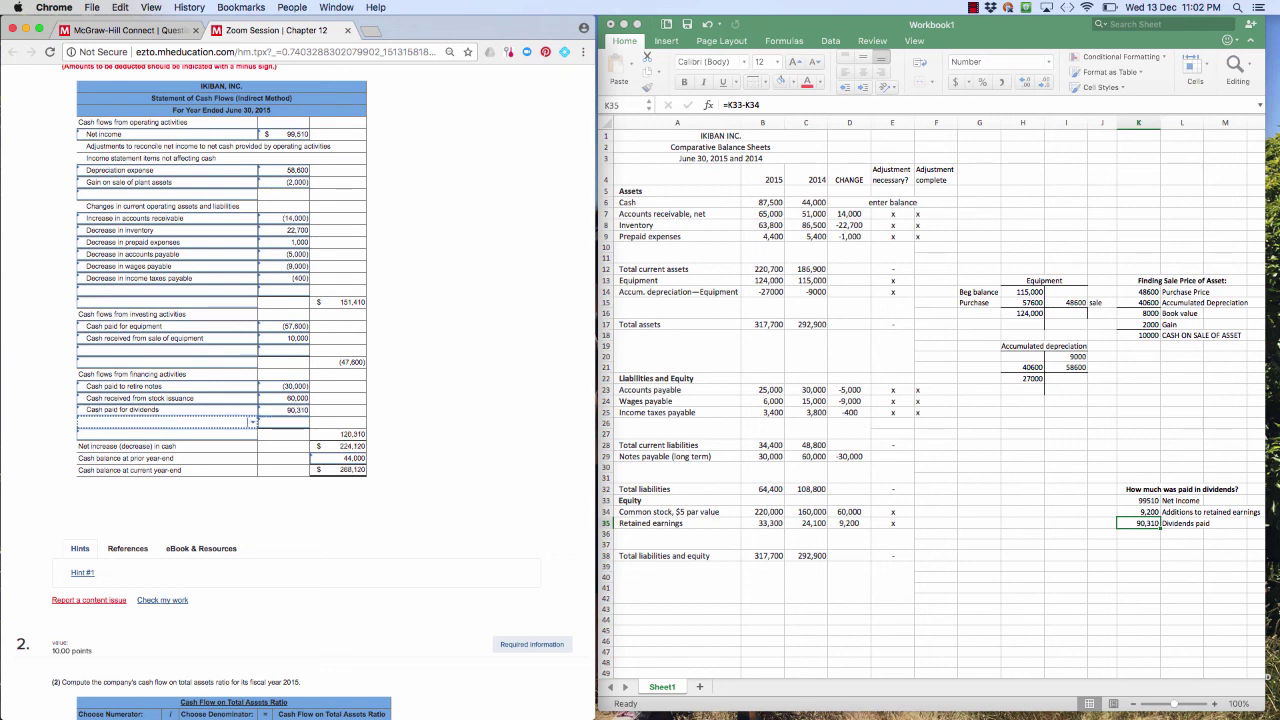
{"action": "left_click", "coordinate": [291, 409]}
{"action": "type", "text": "-90310"}
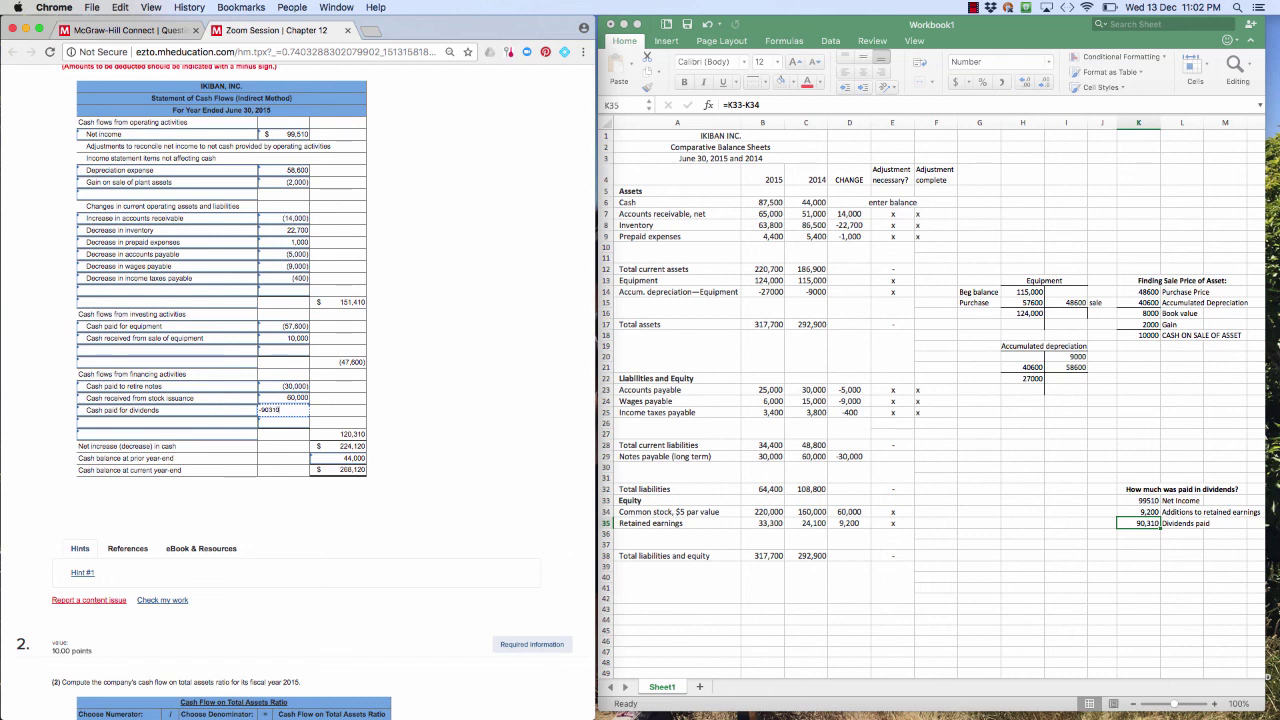
{"action": "key", "text": "Tab"}
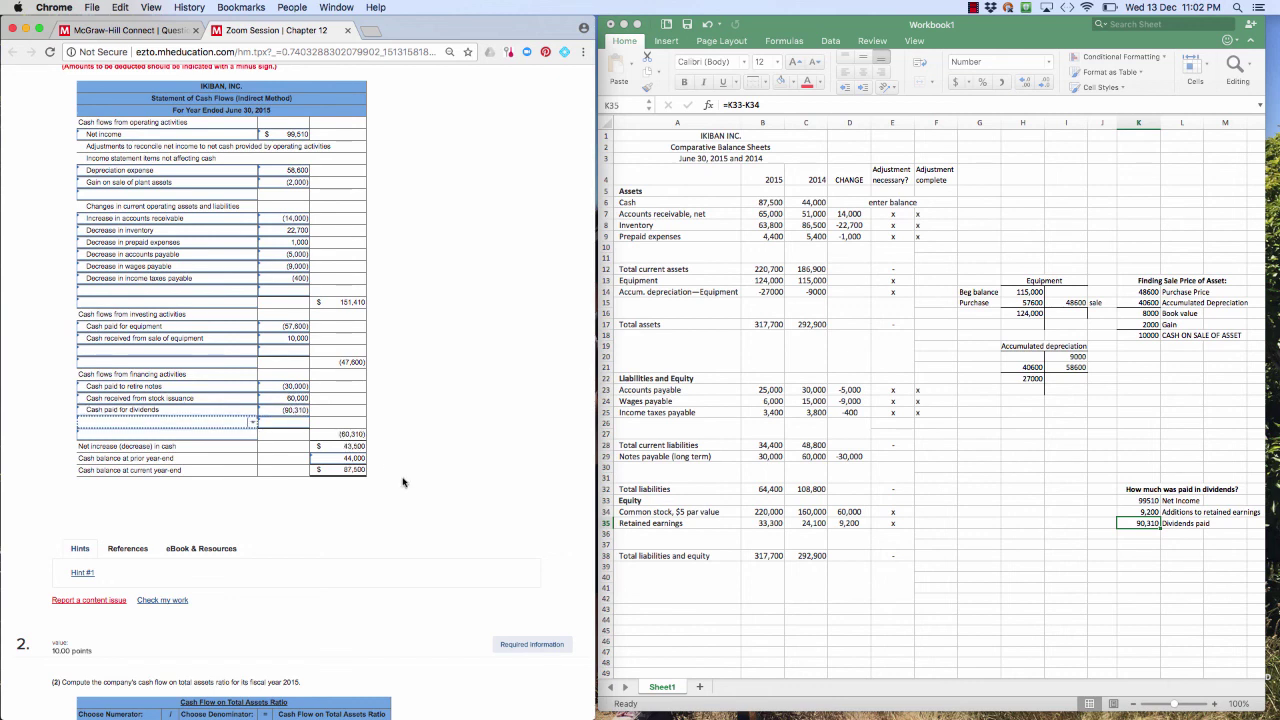
{"action": "left_click", "coordinate": [347, 470]}
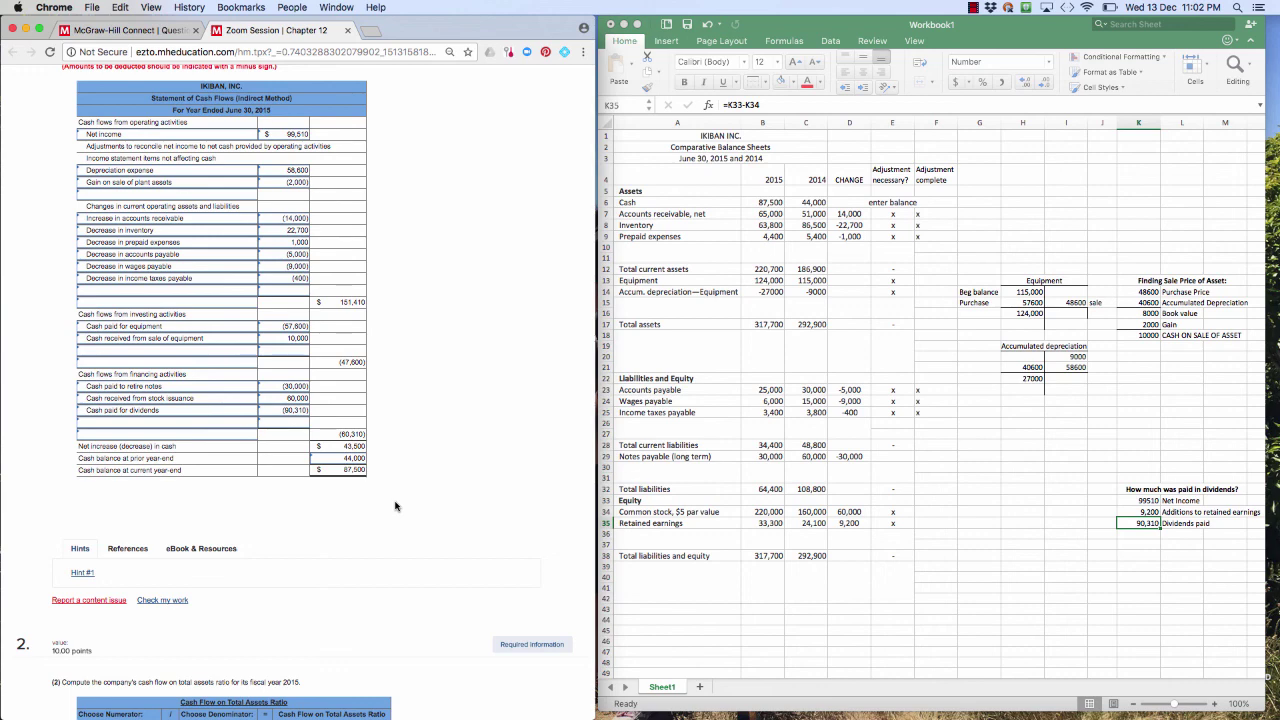
{"action": "scroll", "coordinate": [397, 523], "scroll_direction": "up", "scroll_amount": 2}
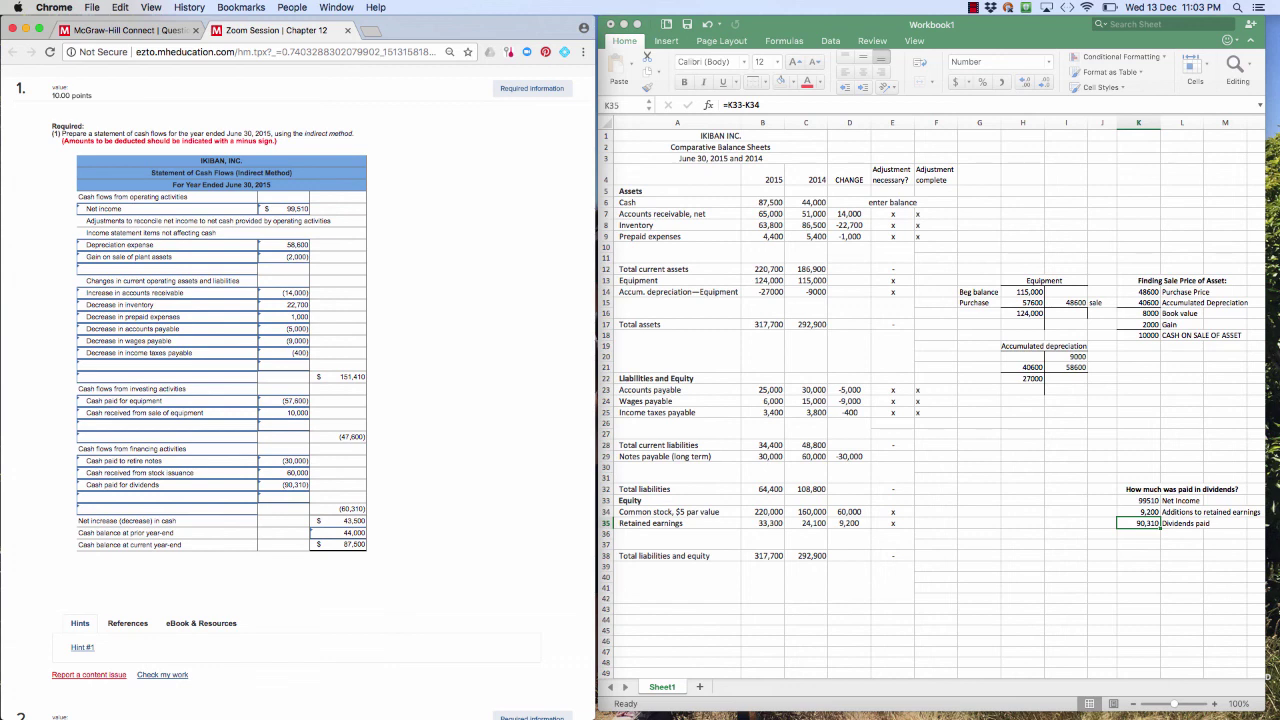
{"action": "key", "text": "super+alt+2"}
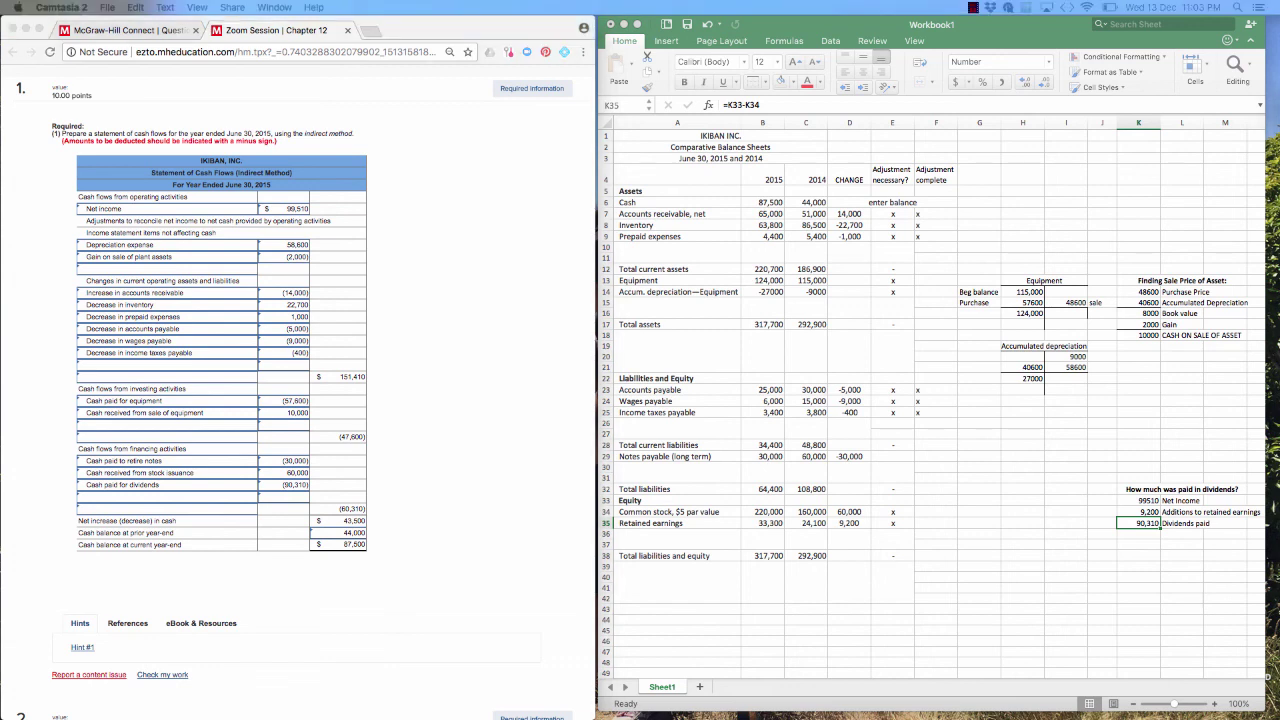